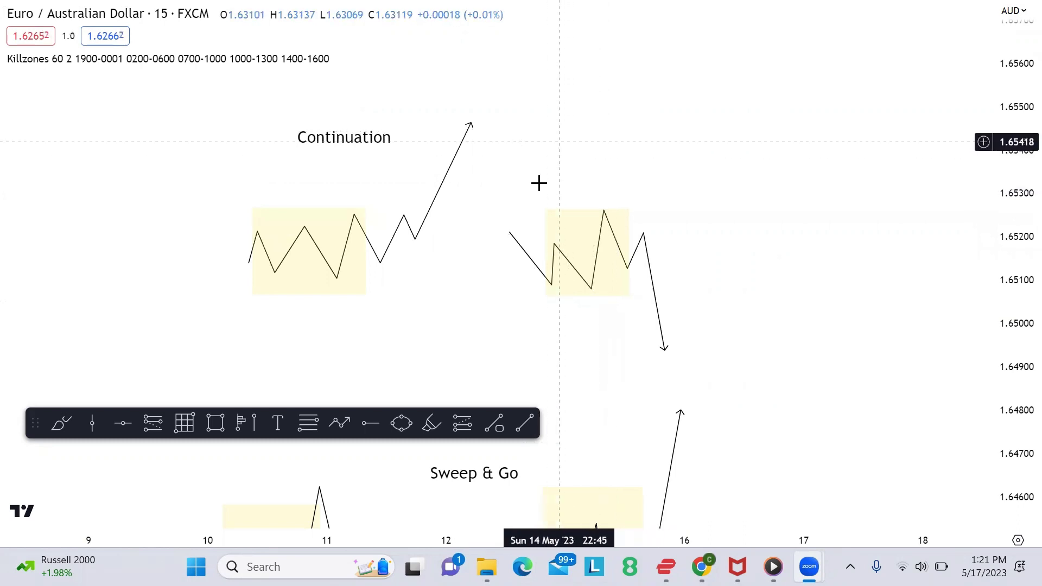
# Step: Pan and rescale the chart to review the Continuation and Sweep & Go sketches
pyautogui.scroll(-2, 532, 187)
pyautogui.moveTo(633, 136); pyautogui.dragTo(663, 205)
pyautogui.scroll(2, 648, 203)
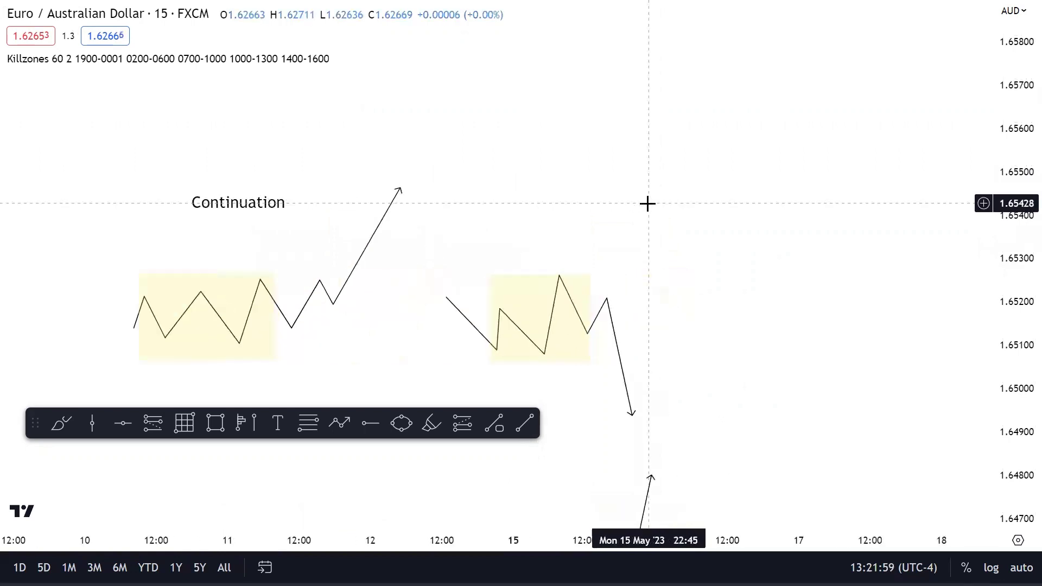
pyautogui.moveTo(483, 205); pyautogui.dragTo(611, 194)
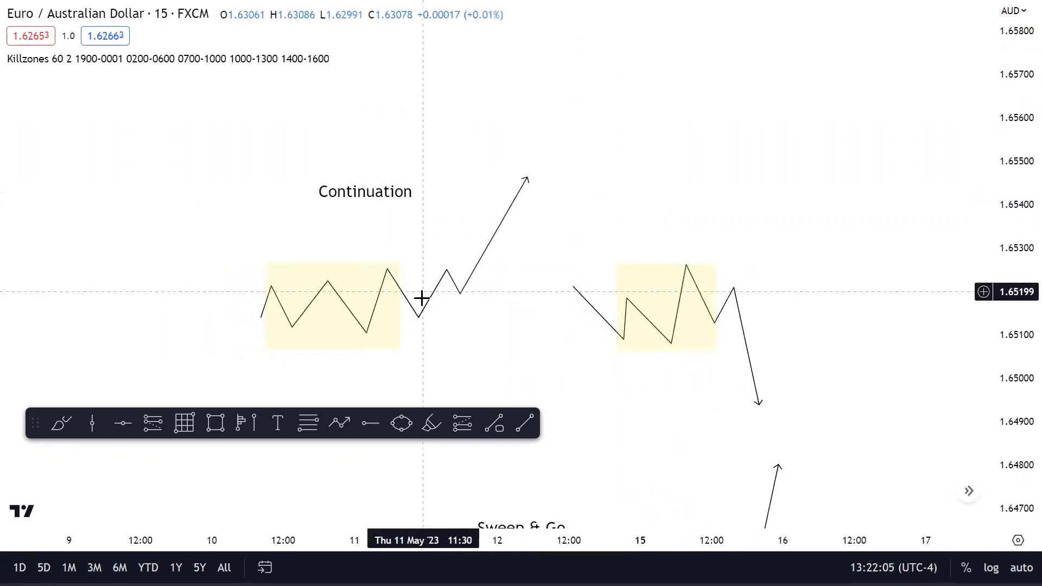
pyautogui.moveTo(1020, 298); pyautogui.dragTo(1020, 255)
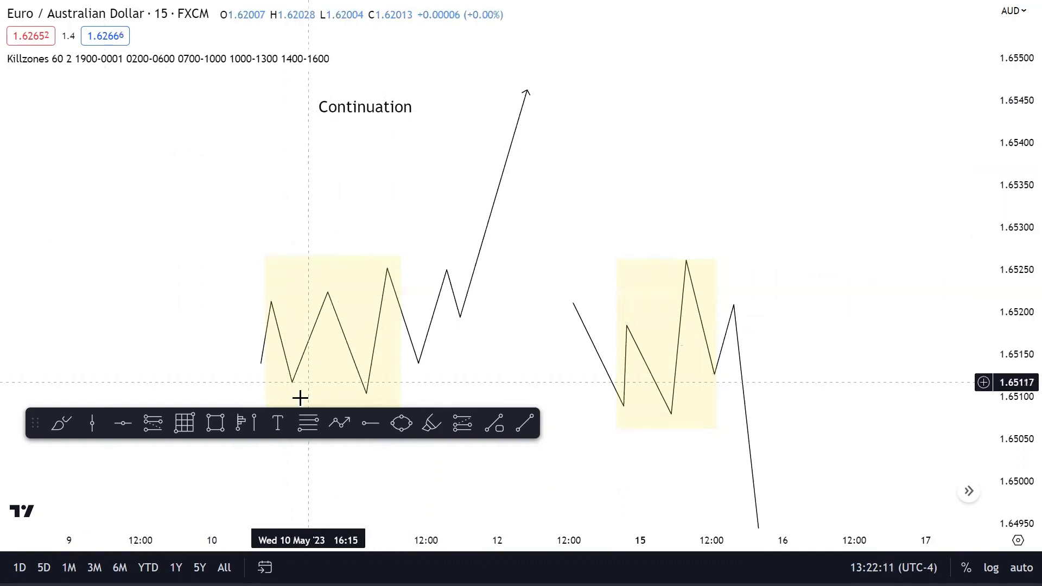
pyautogui.moveTo(442, 365); pyautogui.dragTo(533, 245)
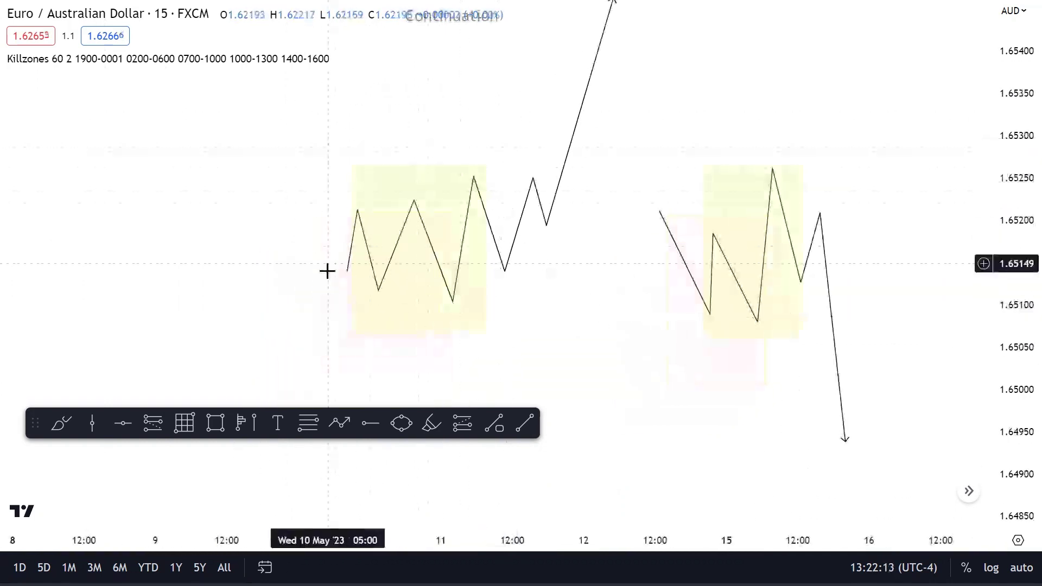
pyautogui.click(443, 282)
pyautogui.click(444, 230)
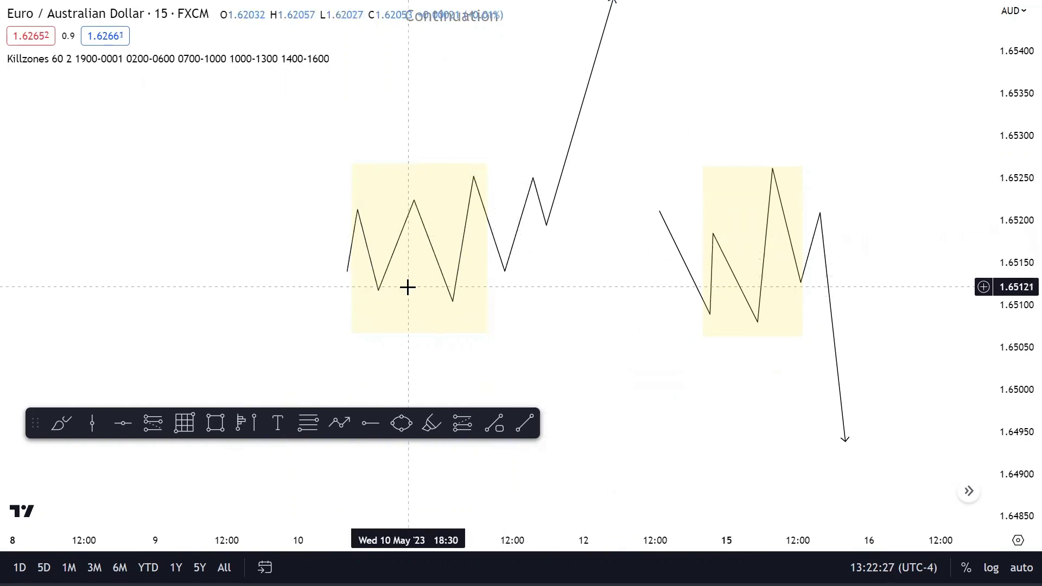
pyautogui.moveTo(585, 273); pyautogui.dragTo(457, 104)
pyautogui.moveTo(605, 433); pyautogui.dragTo(662, 251)
pyautogui.moveTo(1019, 214); pyautogui.dragTo(1017, 426)
pyautogui.moveTo(834, 474); pyautogui.dragTo(832, 375)
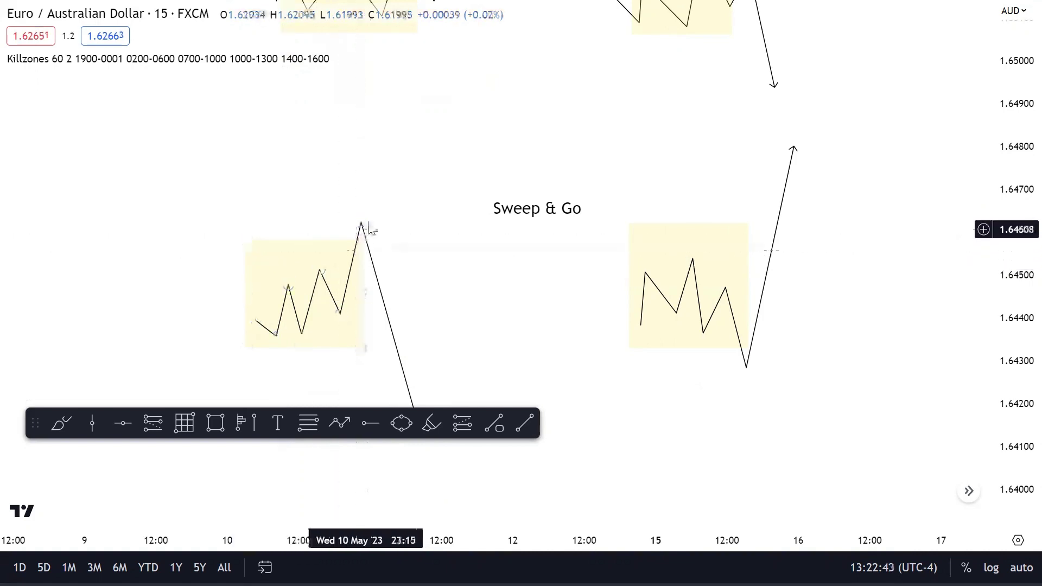
pyautogui.moveTo(411, 166); pyautogui.dragTo(412, 404)
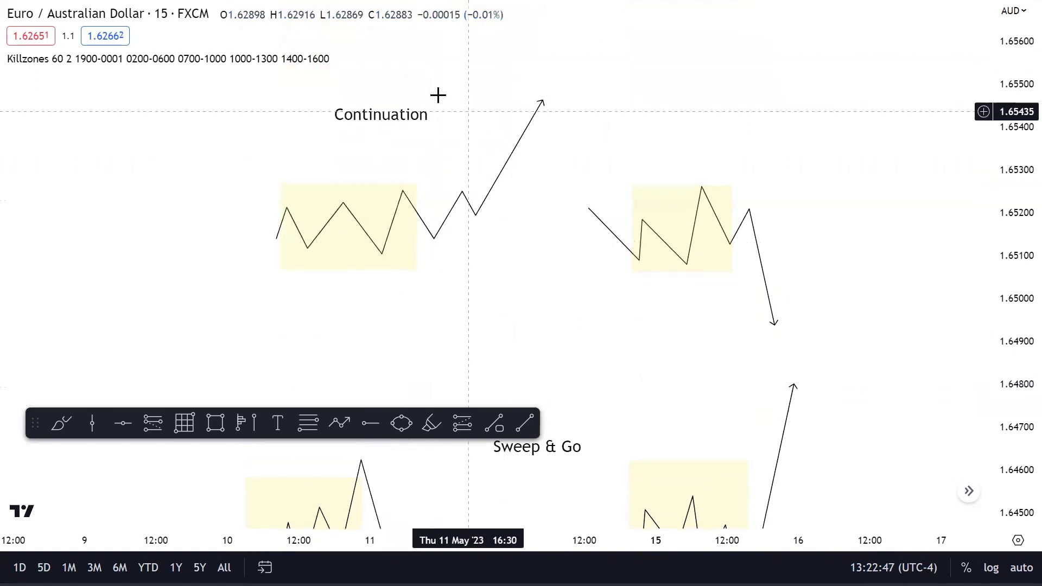
pyautogui.scroll(-4, 413, 244)
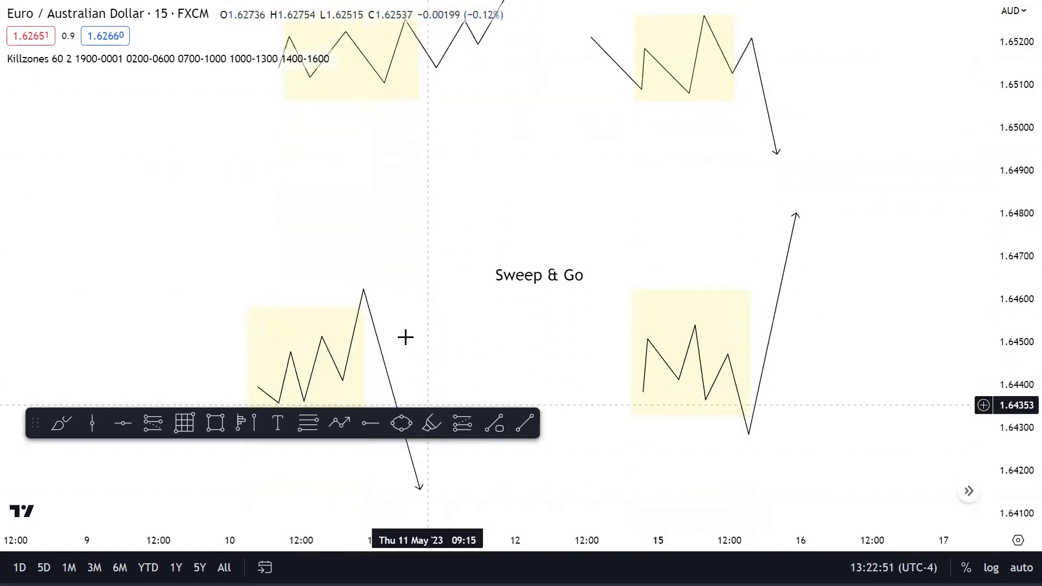
pyautogui.moveTo(468, 360); pyautogui.dragTo(425, 279)
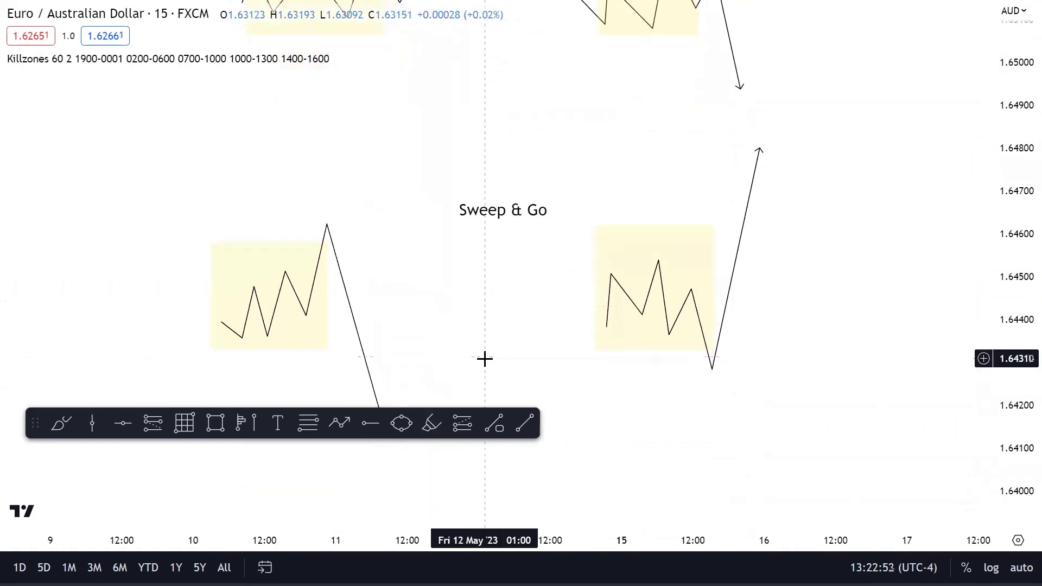
pyautogui.scroll(-3, 659, 347)
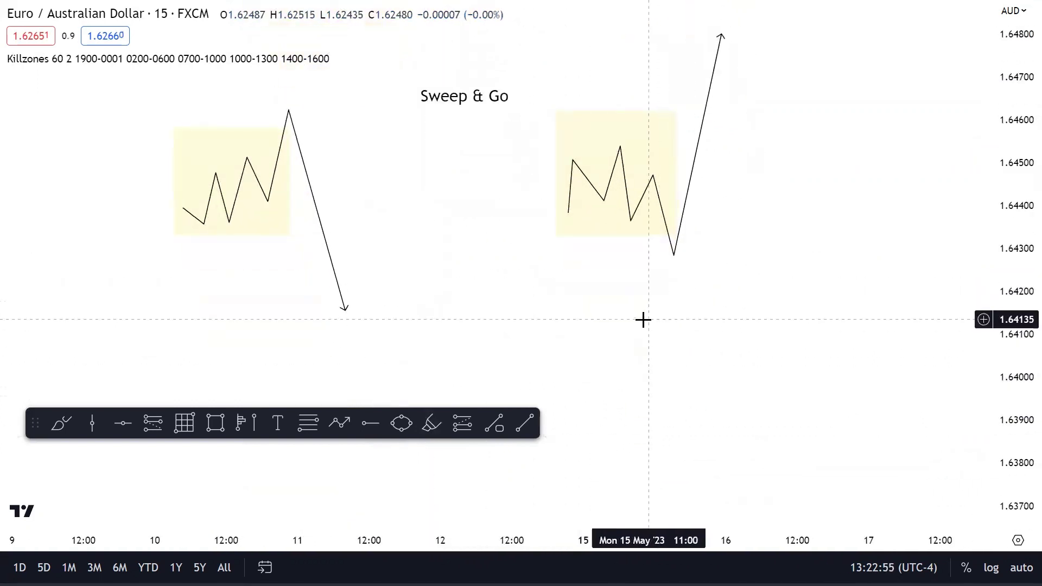
pyautogui.scroll(-3, 567, 307)
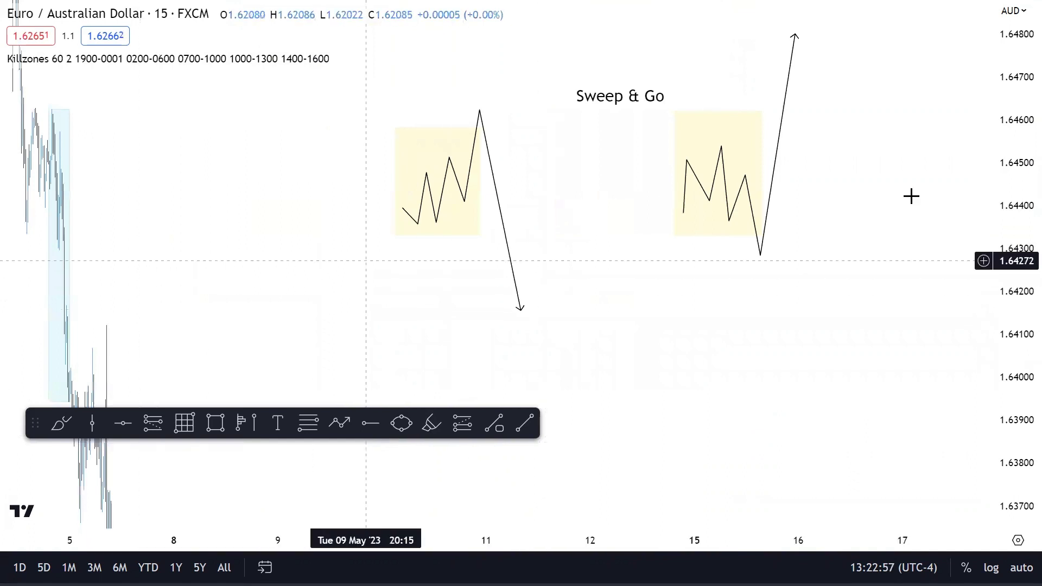
pyautogui.rightClick(624, 245)
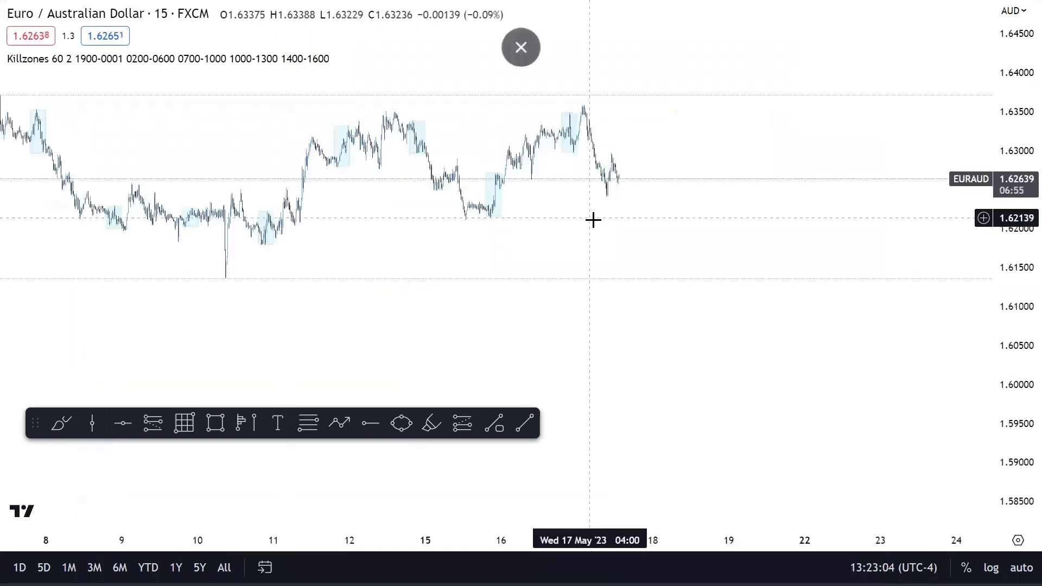
pyautogui.moveTo(593, 218); pyautogui.dragTo(677, 332)
pyautogui.scroll(-3, 361, 263)
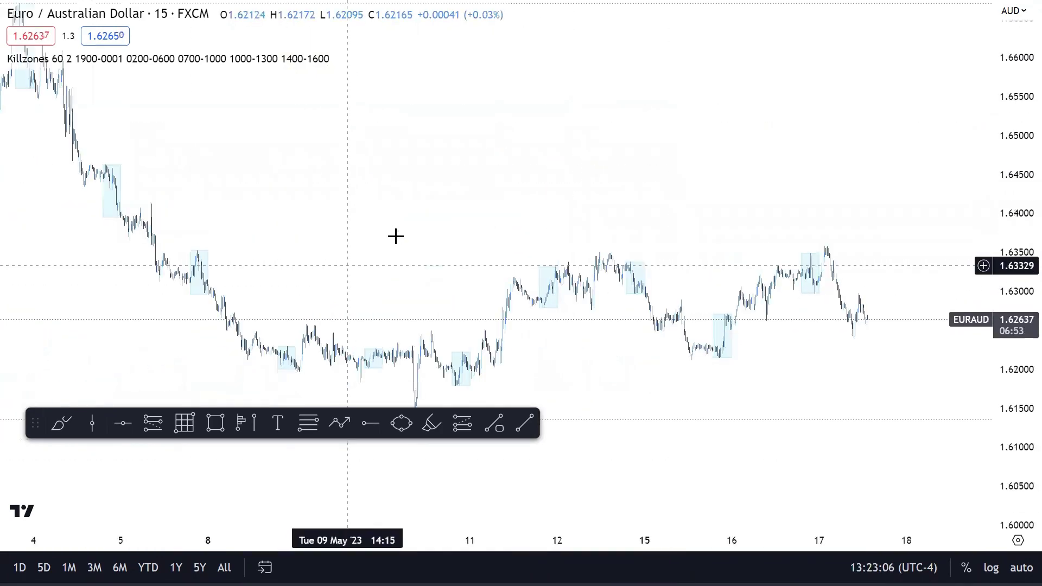
# Step: Show the chart on the daily timeframe in full screen, panned to recent candles
pyautogui.moveTo(547, 79)
pyautogui.click(521, 55)
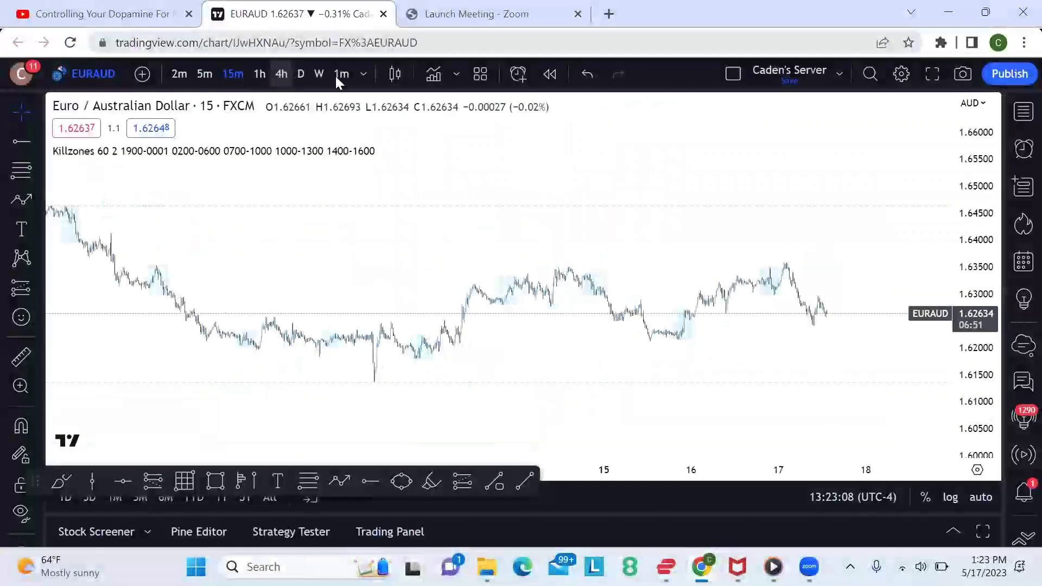
pyautogui.click(300, 74)
pyautogui.click(932, 74)
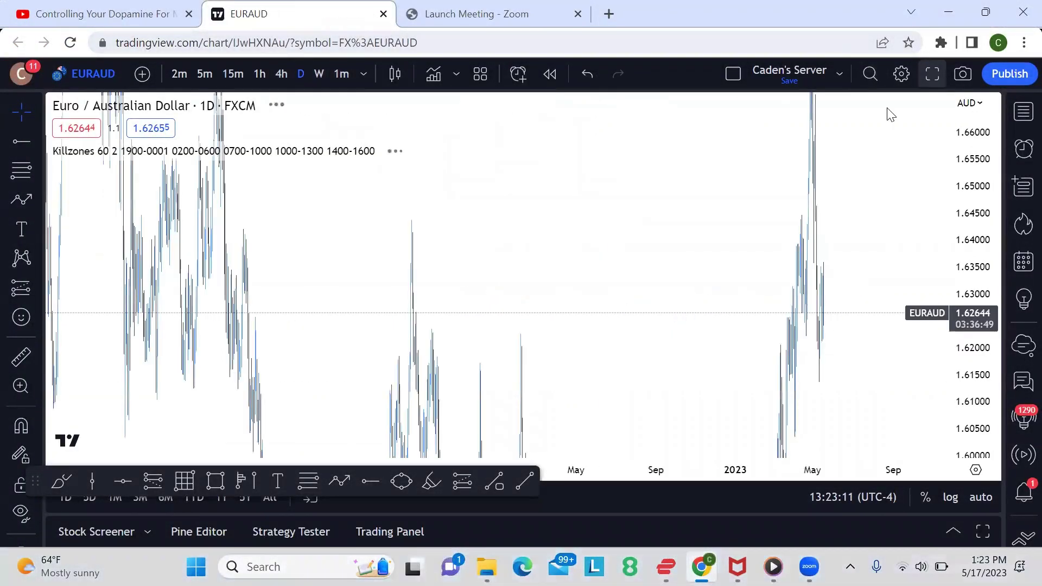
pyautogui.scroll(3, 488, 251)
pyautogui.moveTo(352, 255); pyautogui.dragTo(491, 259)
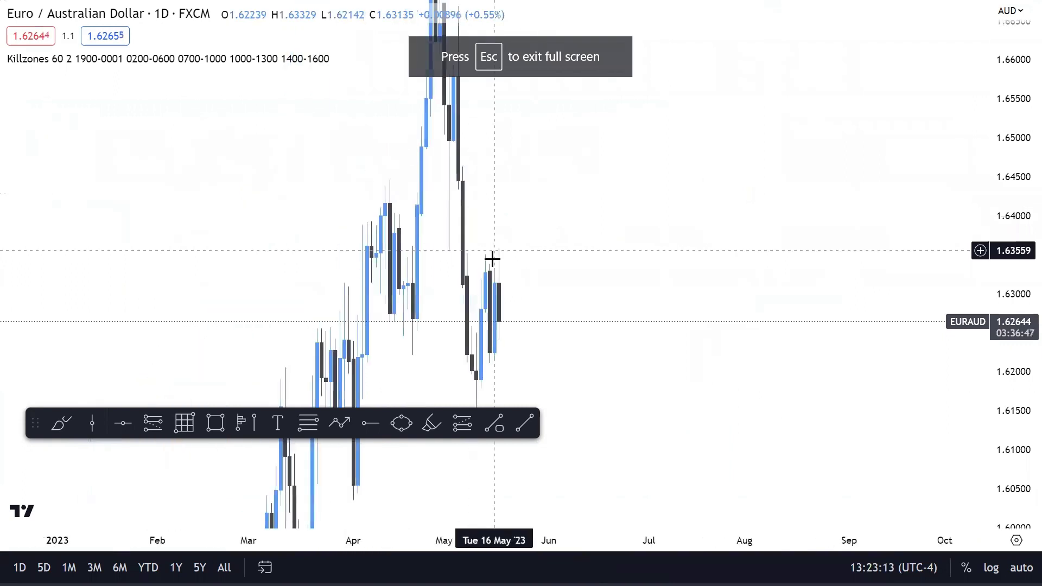
pyautogui.scroll(3, 405, 304)
pyautogui.moveTo(343, 270); pyautogui.dragTo(502, 274)
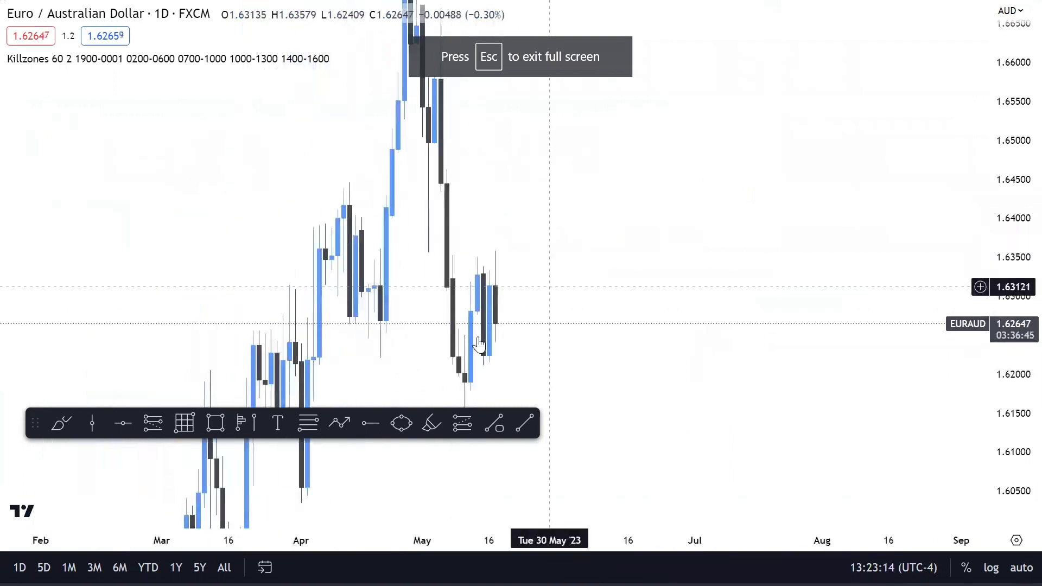
# Step: Draw a horizontal line at the early-May daily high near 1.6356
pyautogui.click(525, 423)
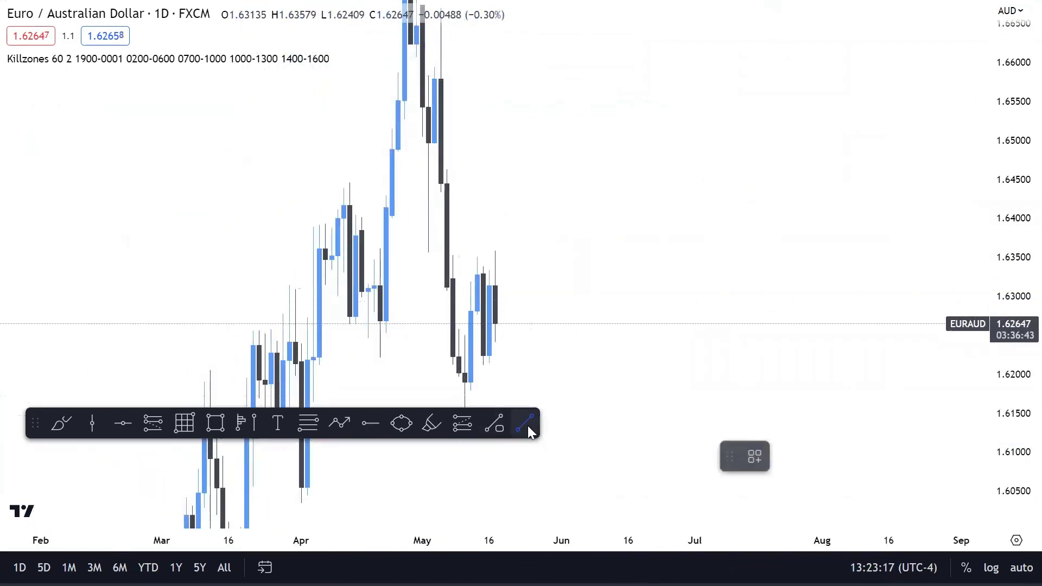
pyautogui.click(427, 250)
pyautogui.click(526, 250)
pyautogui.click(505, 291)
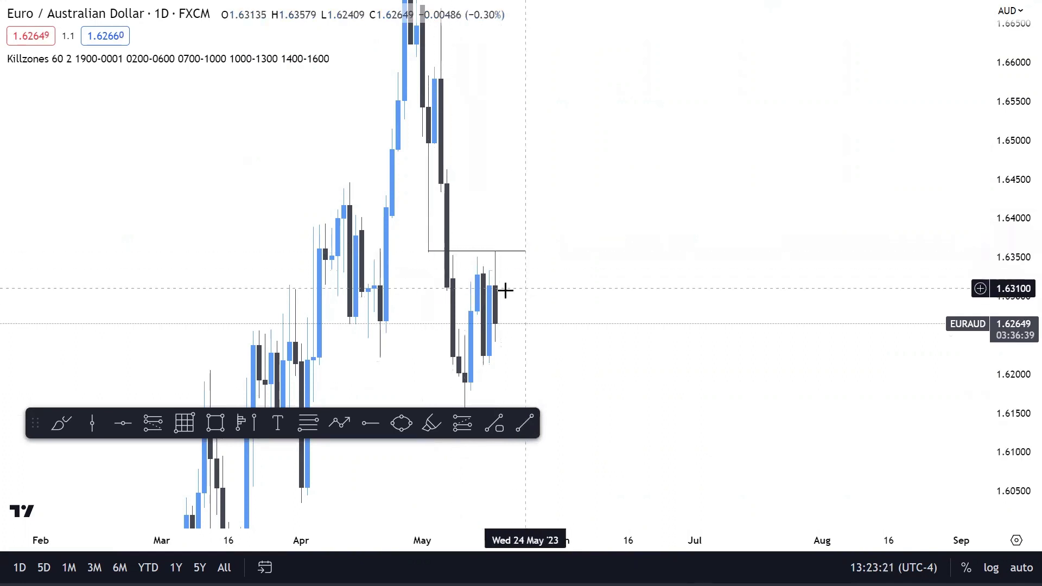
pyautogui.moveTo(476, 195); pyautogui.dragTo(578, 135)
pyautogui.scroll(4, 591, 233)
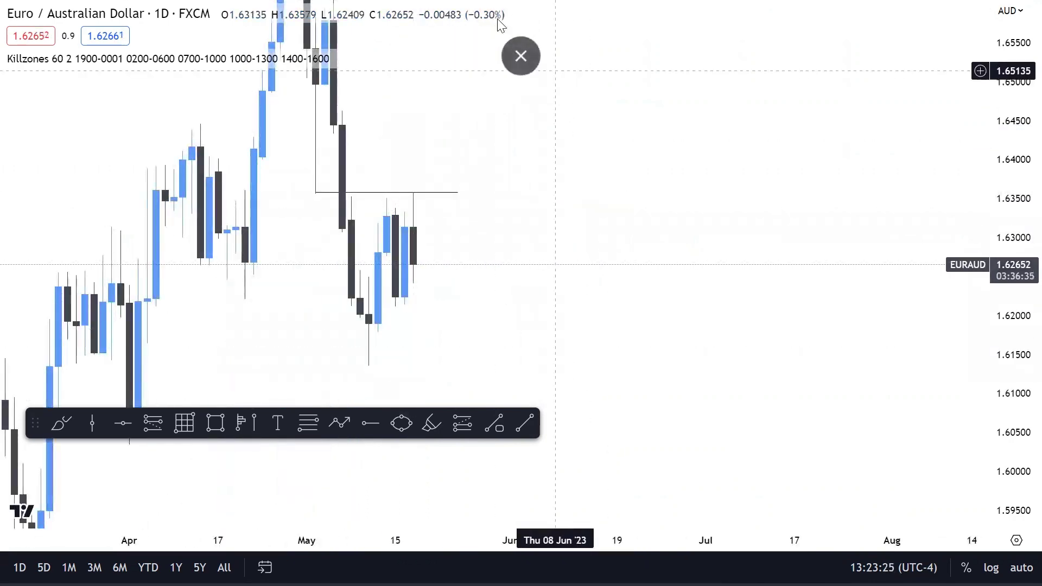
# Step: Put EUR/AUD on the 4-hour timeframe in full screen, panned to recent candles
pyautogui.click(521, 61)
pyautogui.click(281, 73)
pyautogui.click(932, 74)
pyautogui.moveTo(206, 244); pyautogui.dragTo(535, 271)
# Step: Join the 7 and 14 May 4-hour highs near 1.6347 with a Liquidity-template line labelled XX
pyautogui.scroll(2, 483, 318)
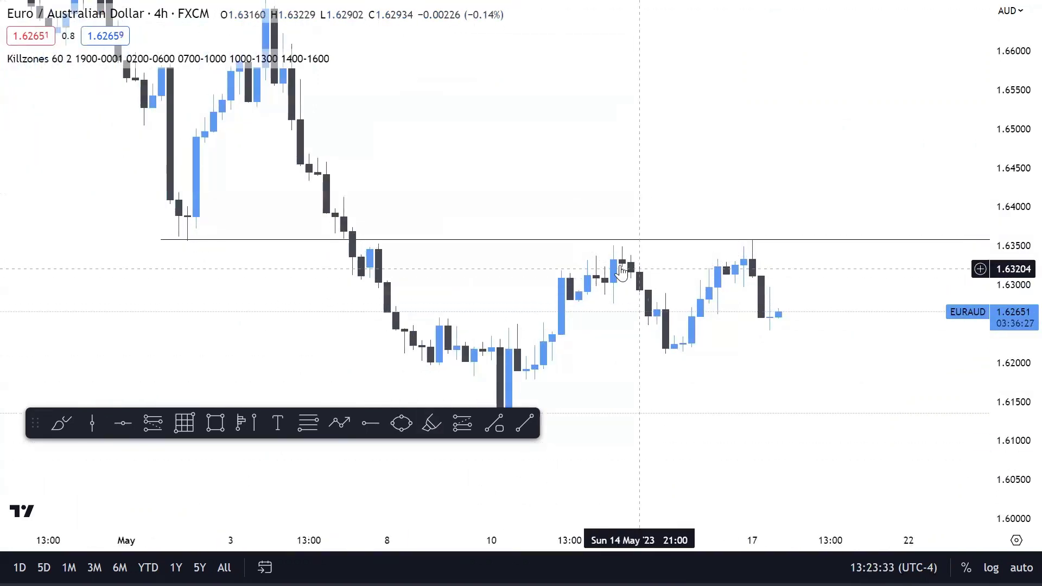
pyautogui.click(522, 432)
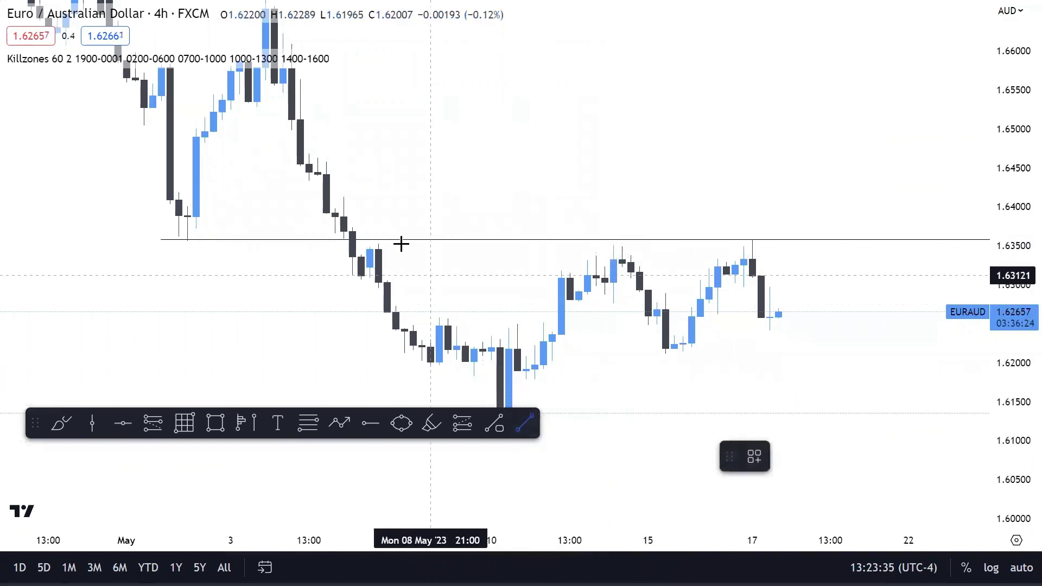
pyautogui.click(370, 244)
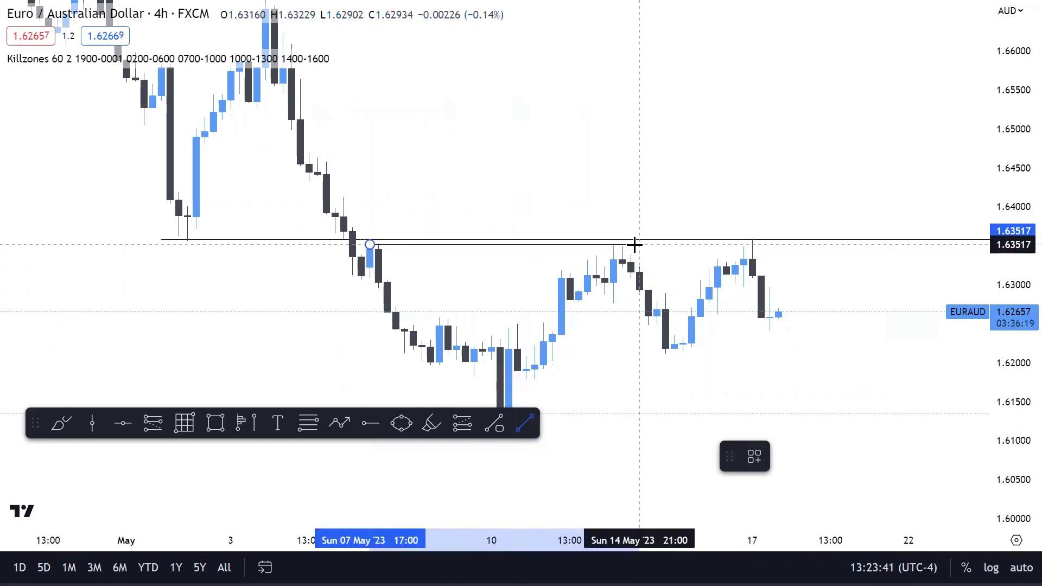
pyautogui.click(647, 248)
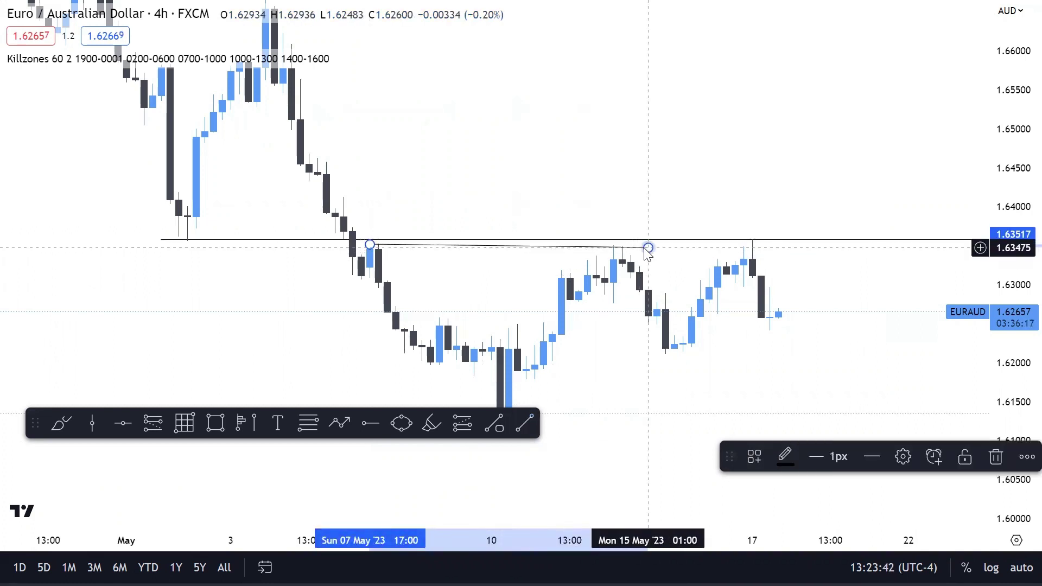
pyautogui.rightClick(610, 252)
pyautogui.moveTo(812, 332)
pyautogui.moveTo(780, 301)
pyautogui.click(884, 395)
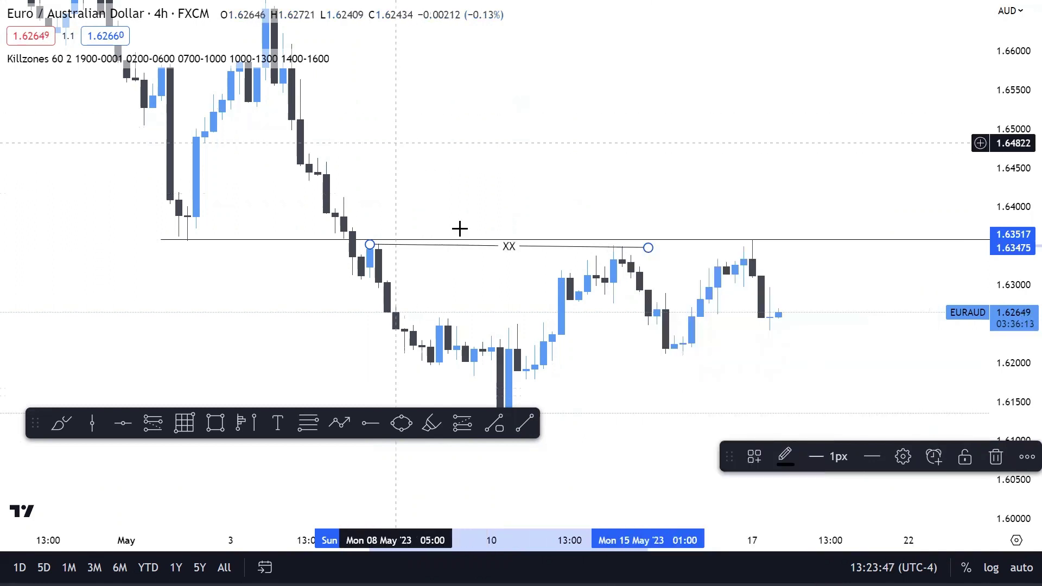
# Step: Pan across earlier and later candles, then leave full-screen view
pyautogui.hscroll(5, 714, 376)
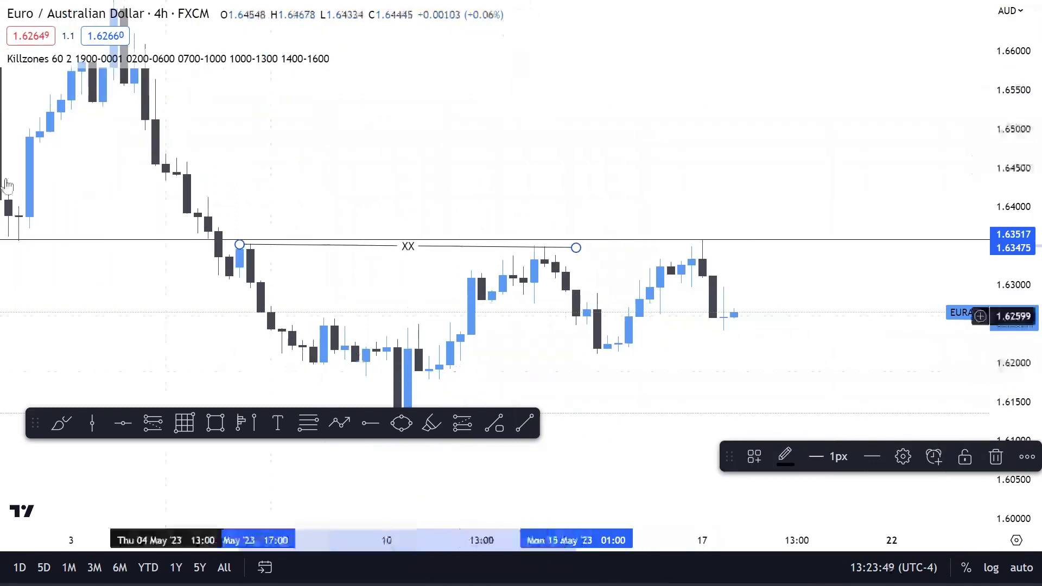
pyautogui.moveTo(40, 324); pyautogui.dragTo(474, 280)
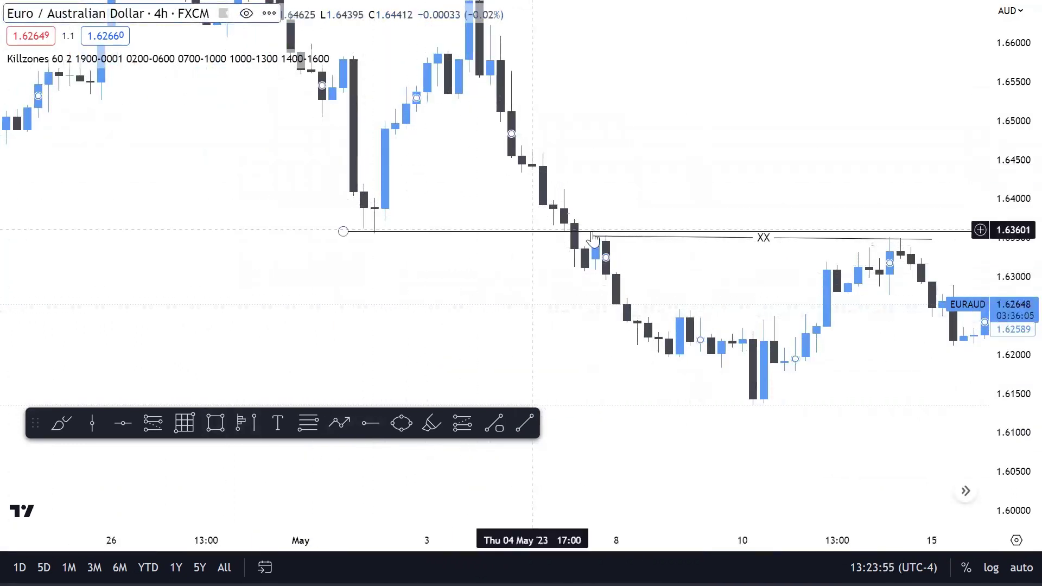
pyautogui.moveTo(891, 214); pyautogui.dragTo(421, 194)
pyautogui.scroll(-7, 418, 205)
pyautogui.moveTo(656, 14)
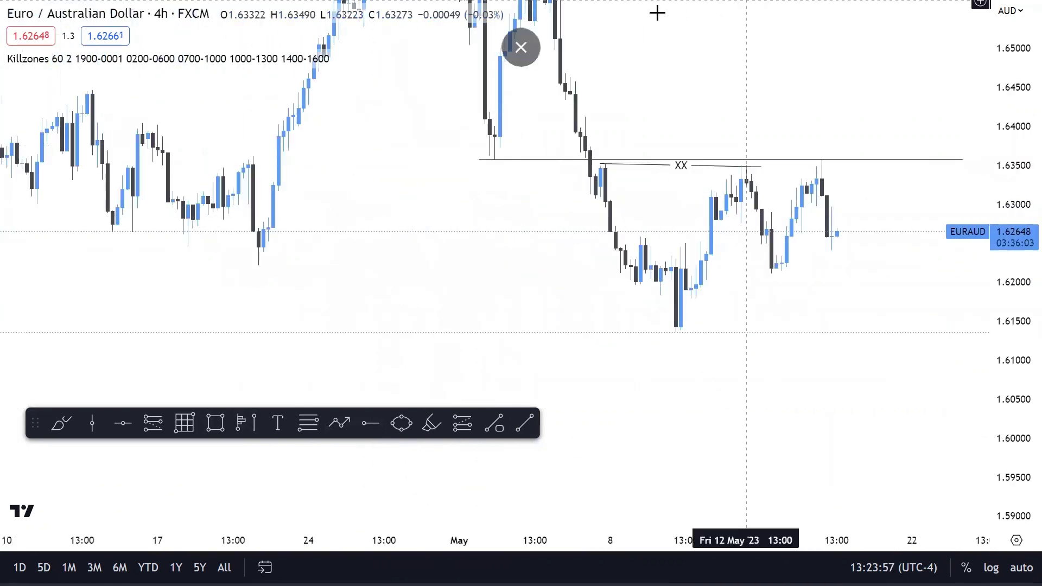
pyautogui.click(528, 57)
pyautogui.press('Escape')
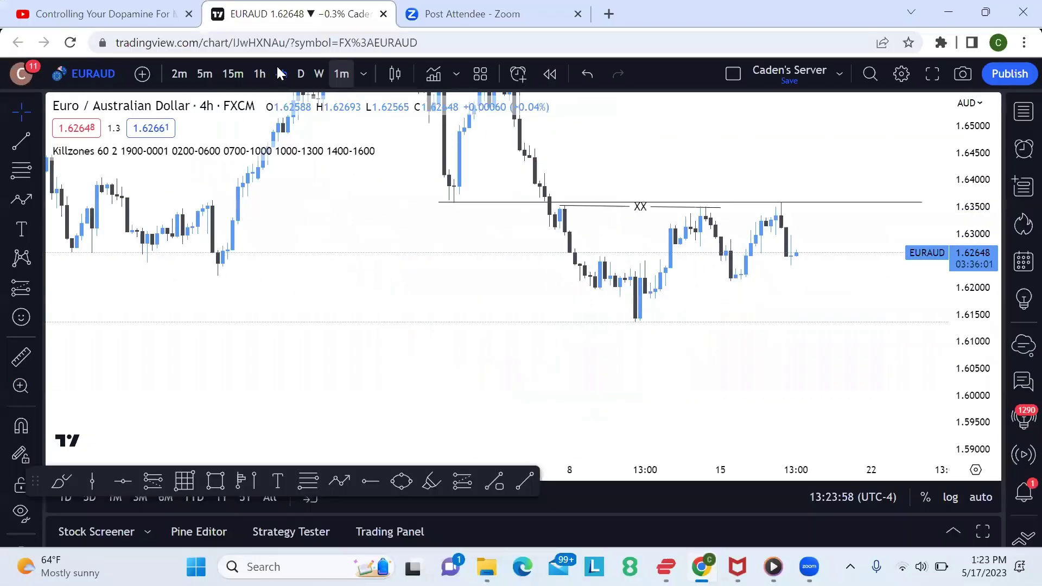
# Step: Show the chart on the 15-minute timeframe in full screen with 12–17 May in view
pyautogui.click(244, 84)
pyautogui.click(936, 75)
pyautogui.scroll(4, 521, 228)
pyautogui.moveTo(467, 211); pyautogui.dragTo(623, 319)
pyautogui.moveTo(1019, 391); pyautogui.dragTo(1019, 27)
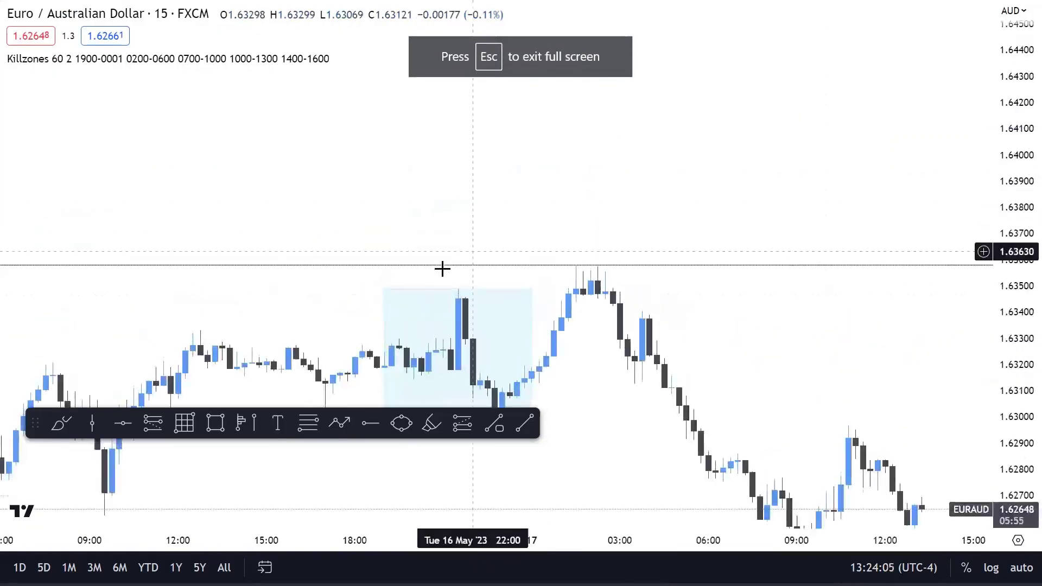
pyautogui.scroll(-3, 443, 268)
pyautogui.moveTo(725, 403); pyautogui.dragTo(749, 197)
pyautogui.scroll(-4, 751, 196)
pyautogui.scroll(-3, 100, 172)
pyautogui.moveTo(454, 200); pyautogui.dragTo(654, 391)
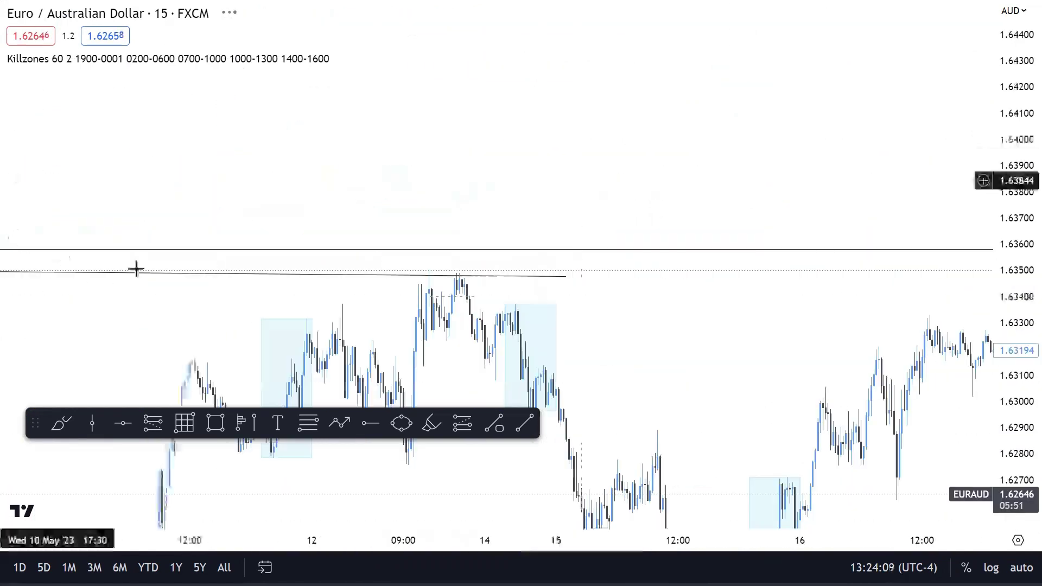
pyautogui.moveTo(530, 288)
pyautogui.mouseDown()
pyautogui.moveTo(495, 188)
pyautogui.moveTo(345, 129)
pyautogui.moveTo(760, 162)
pyautogui.moveTo(837, 183)
pyautogui.moveTo(809, 140)
pyautogui.mouseUp()
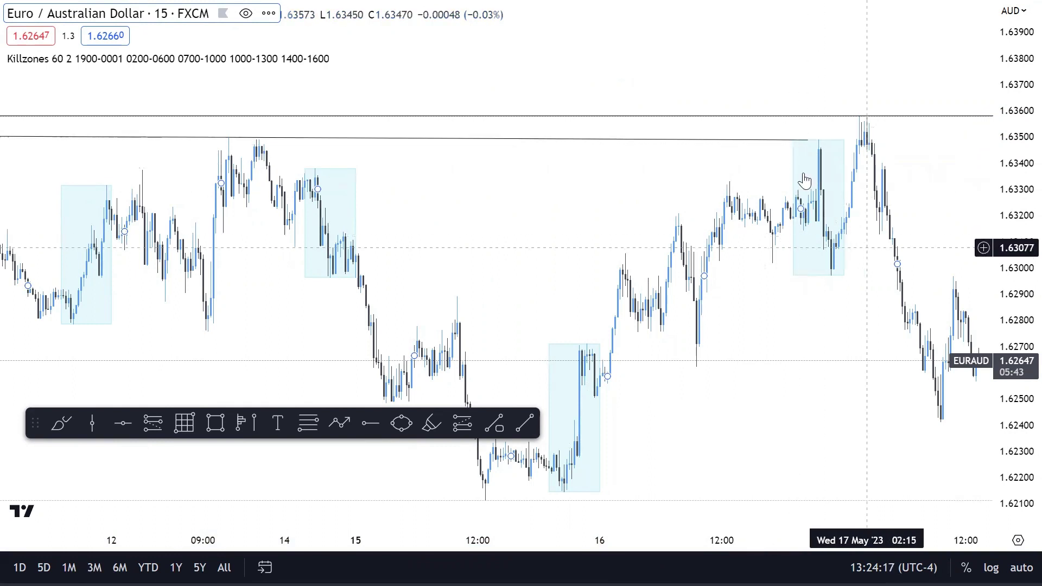
# Step: Extend the end of the 1.635 XX liquidity line into 17 May
pyautogui.moveTo(808, 140); pyautogui.dragTo(846, 140)
pyautogui.click(661, 212)
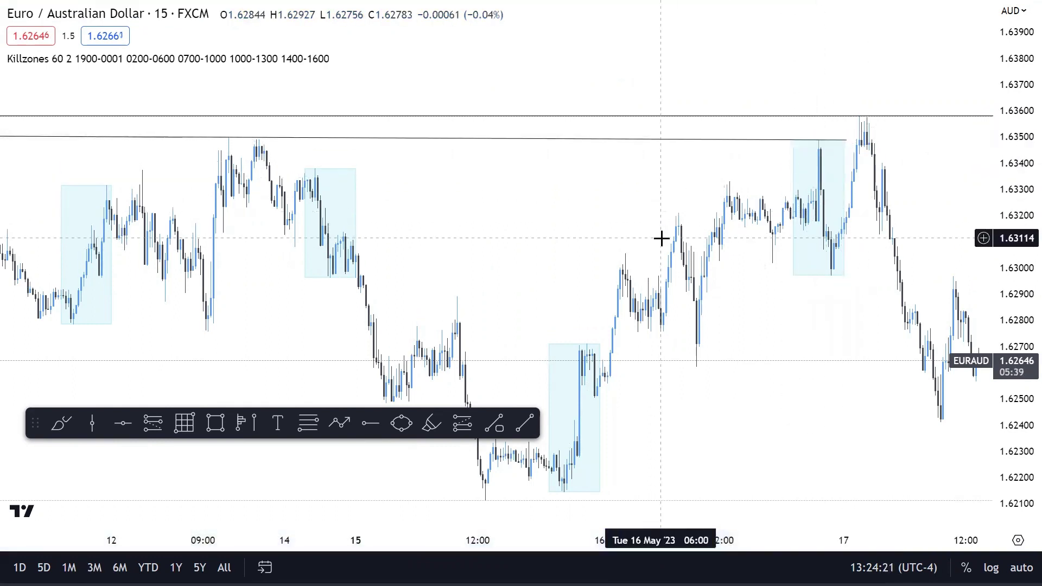
pyautogui.scroll(2, 662, 237)
pyautogui.scroll(3, 662, 242)
pyautogui.moveTo(903, 207); pyautogui.dragTo(794, 269)
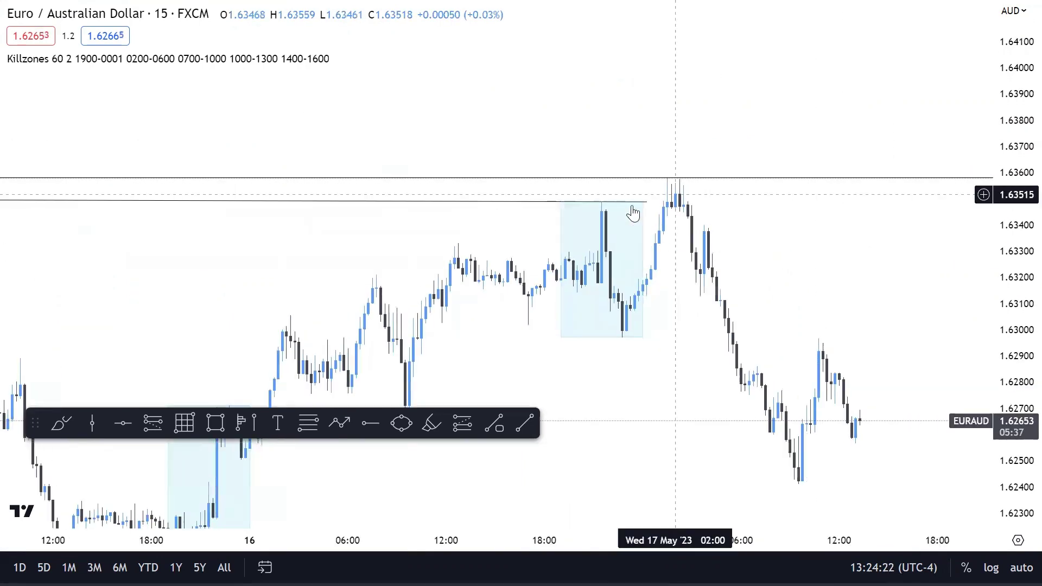
pyautogui.scroll(3, 665, 255)
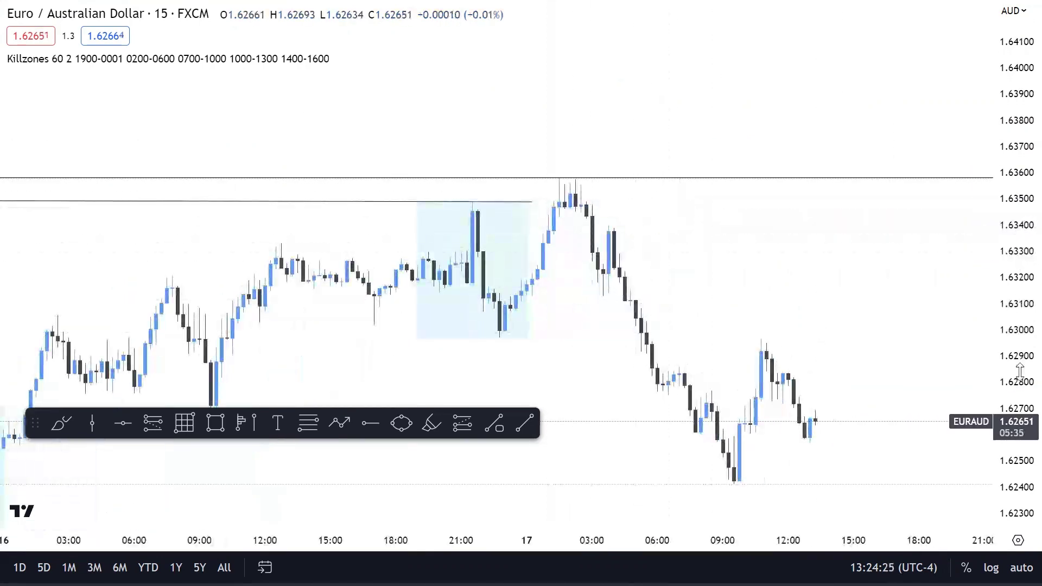
pyautogui.moveTo(1018, 375); pyautogui.dragTo(1013, 49)
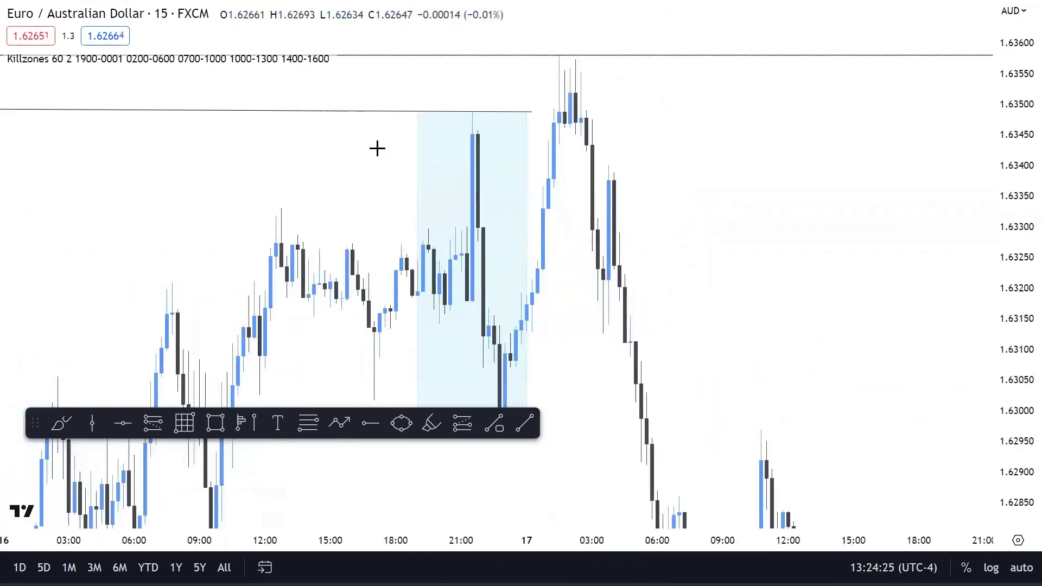
# Step: Draw a horizontal line from the 16 May killzone high near 1.6349 to the 17 May sweep
pyautogui.click(527, 423)
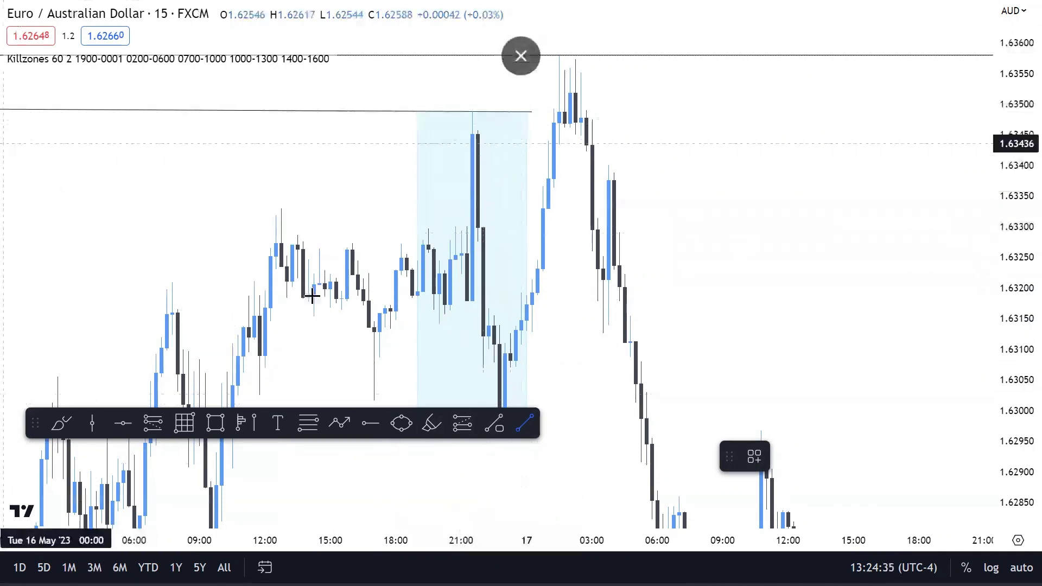
pyautogui.click(429, 111)
pyautogui.click(623, 110)
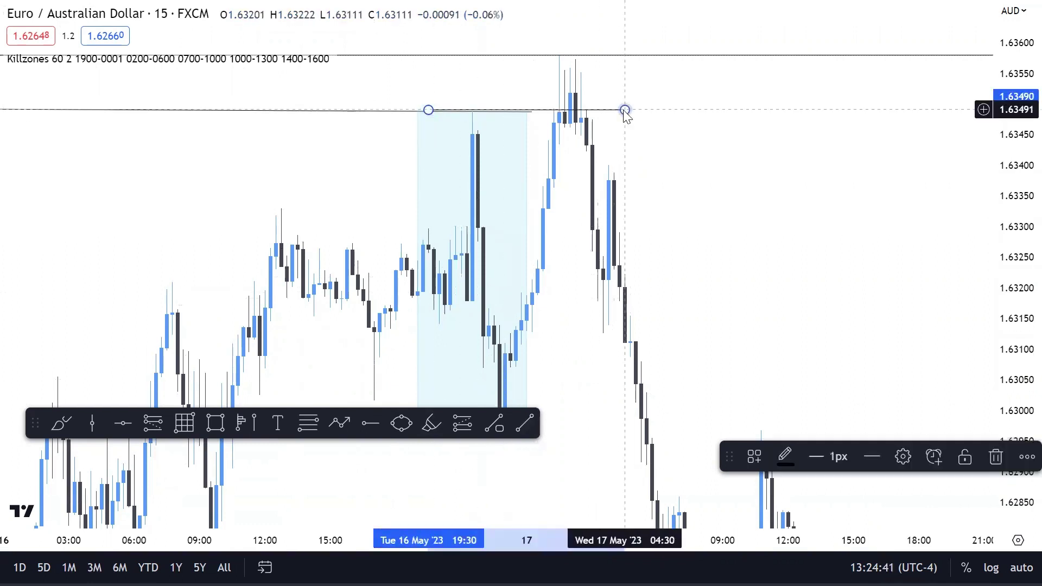
pyautogui.scroll(-2, 769, 227)
pyautogui.click(769, 226)
# Step: Pan and rescale the chart back to 11–15 May
pyautogui.moveTo(1019, 122); pyautogui.dragTo(1019, 315)
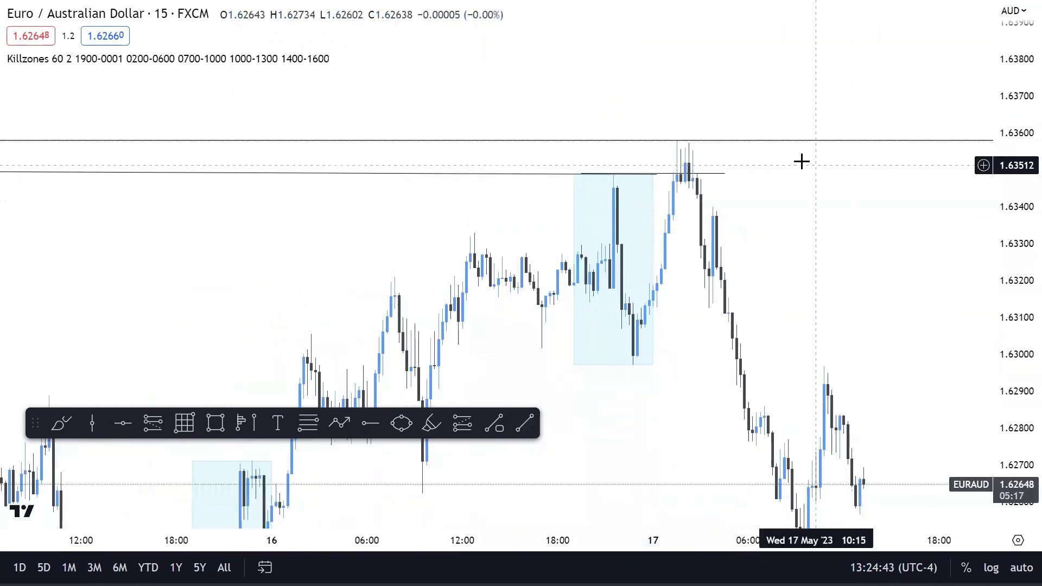
pyautogui.moveTo(780, 340); pyautogui.dragTo(666, 109)
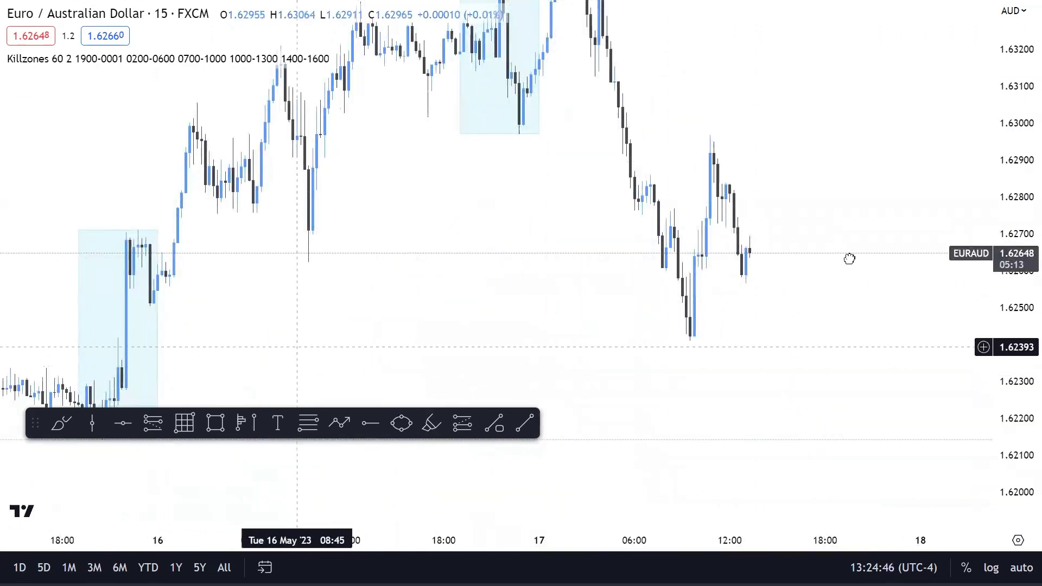
pyautogui.moveTo(849, 258); pyautogui.dragTo(800, 300)
pyautogui.scroll(-3, 793, 271)
pyautogui.moveTo(771, 229); pyautogui.dragTo(938, 387)
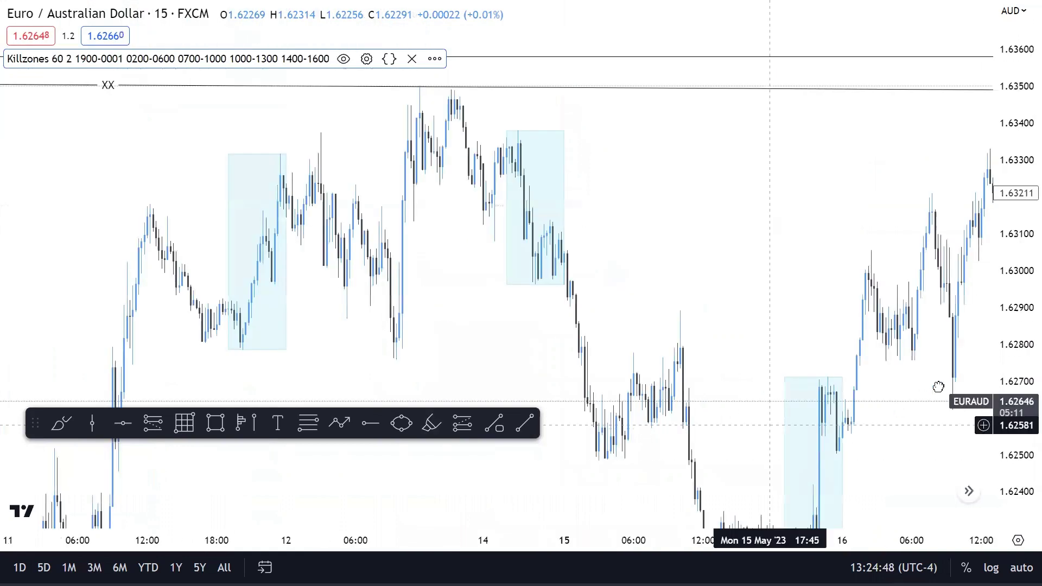
pyautogui.scroll(4, 570, 335)
pyautogui.moveTo(304, 258); pyautogui.dragTo(923, 386)
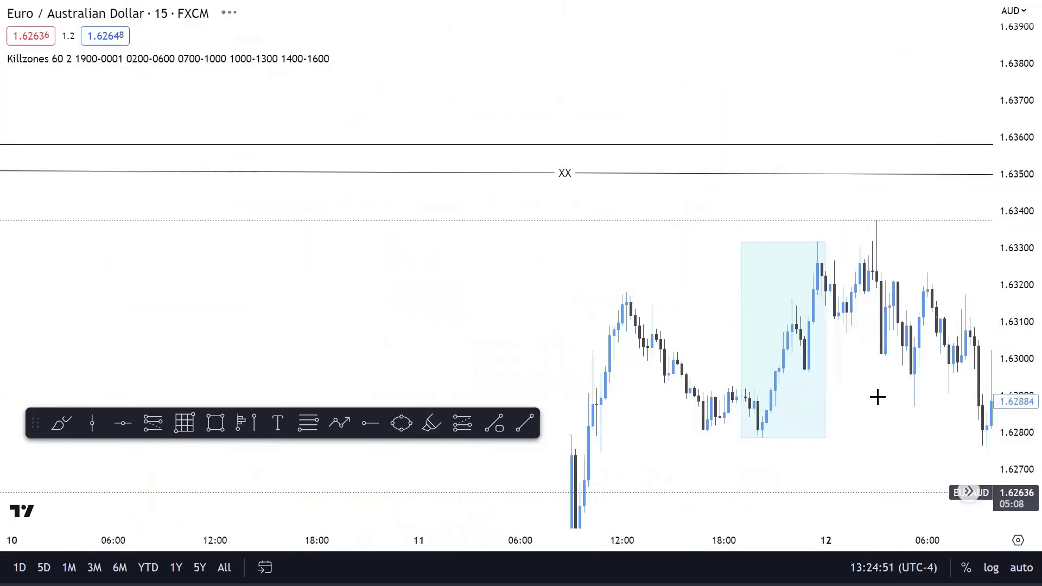
pyautogui.moveTo(552, 247); pyautogui.dragTo(224, 134)
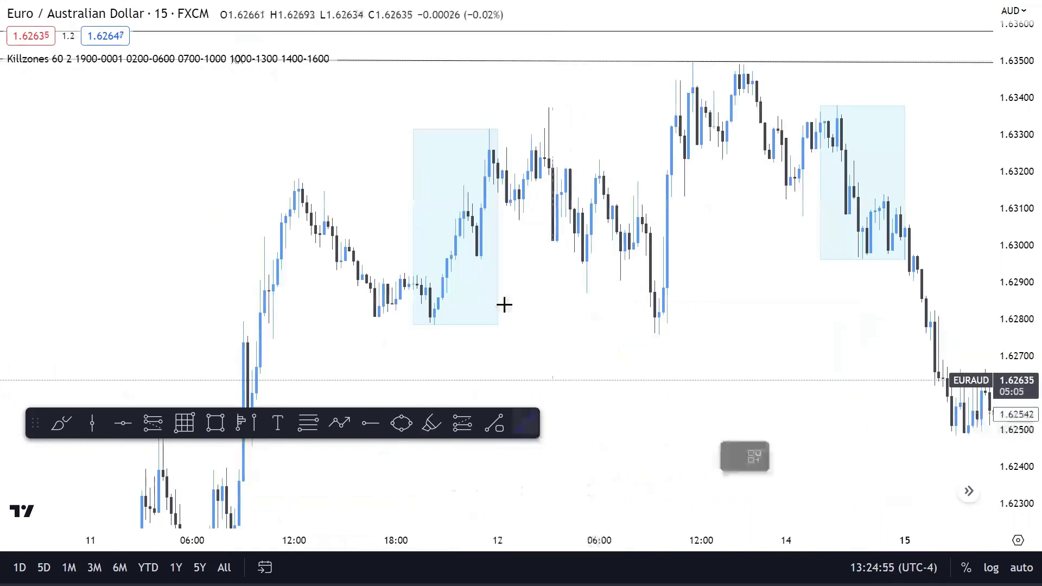
# Step: Draw a horizontal line from the 11 May killzone high near 1.6331 into 12 May
pyautogui.click(422, 128)
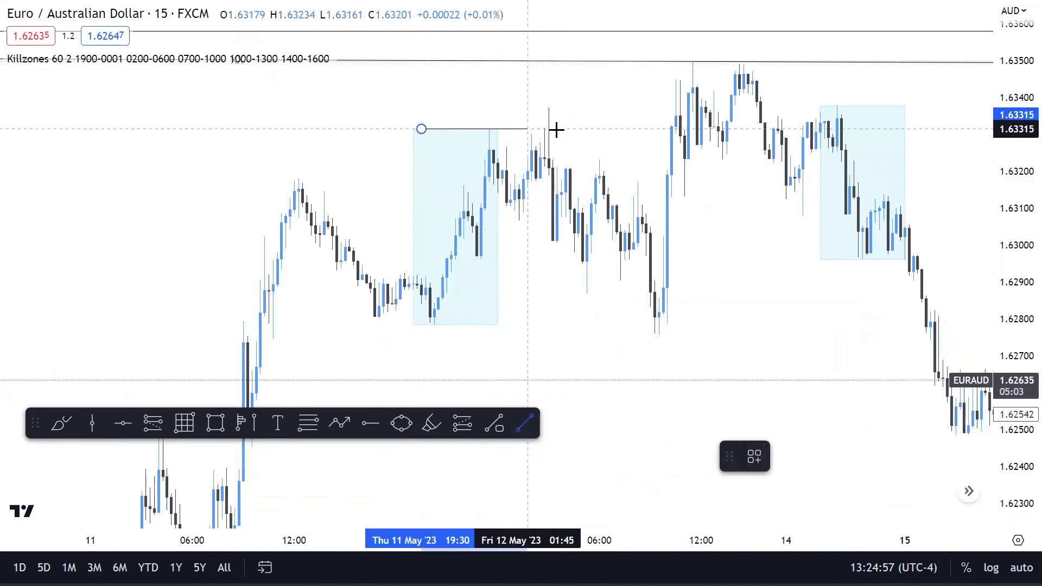
pyautogui.click(551, 129)
pyautogui.click(516, 214)
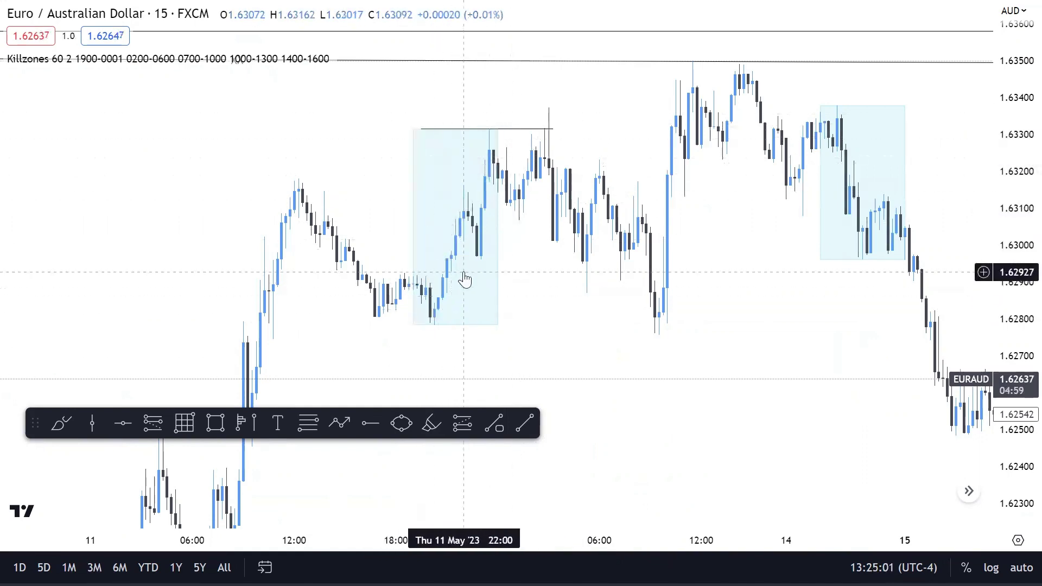
pyautogui.moveTo(340, 146); pyautogui.dragTo(370, 245)
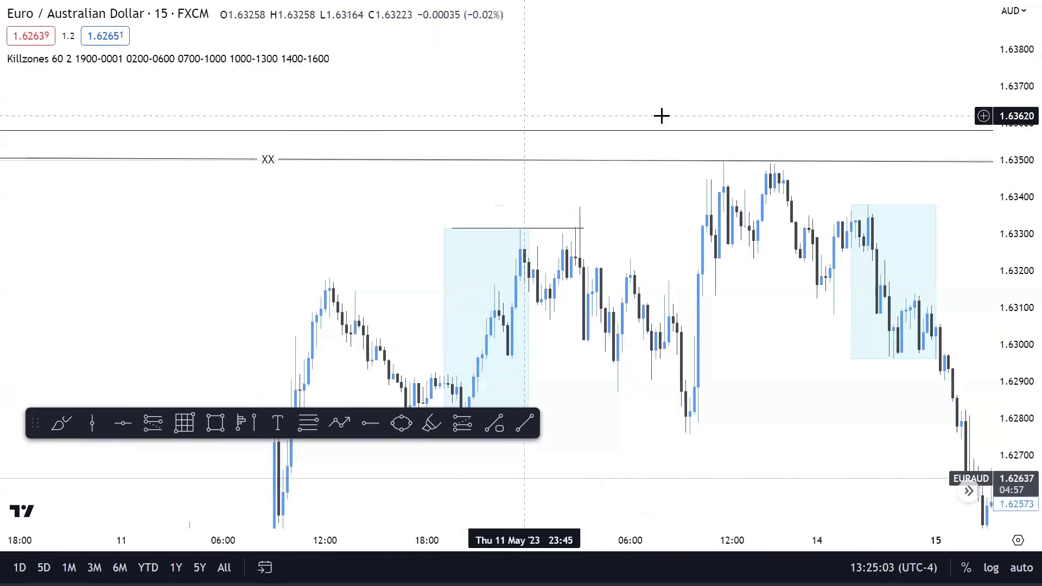
pyautogui.moveTo(565, 252); pyautogui.dragTo(562, 227)
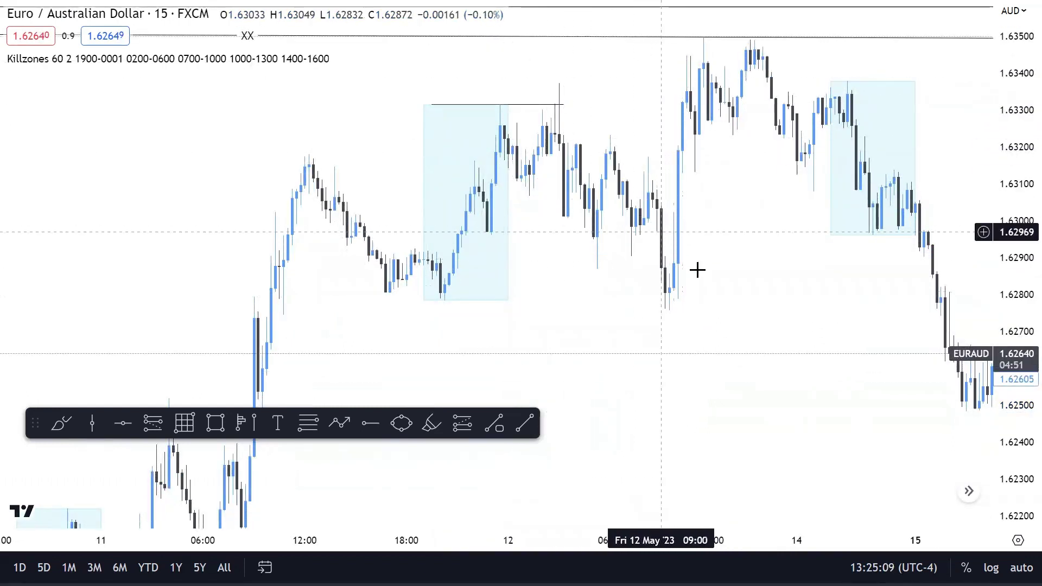
# Step: Draw a line from the 11 May killzone low to the 12 May low at 1.62786
pyautogui.click(525, 423)
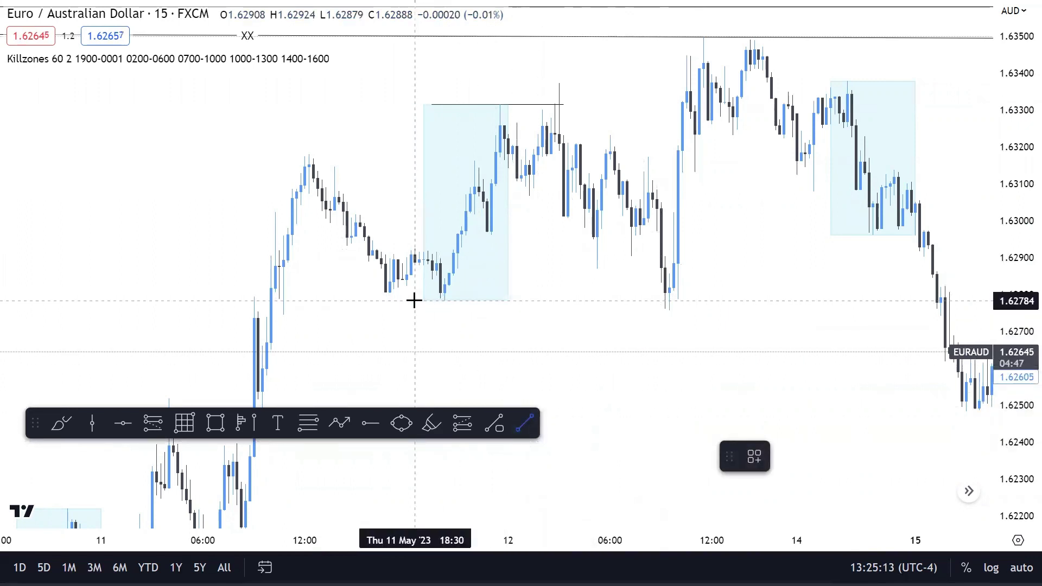
pyautogui.click(423, 299)
pyautogui.click(682, 292)
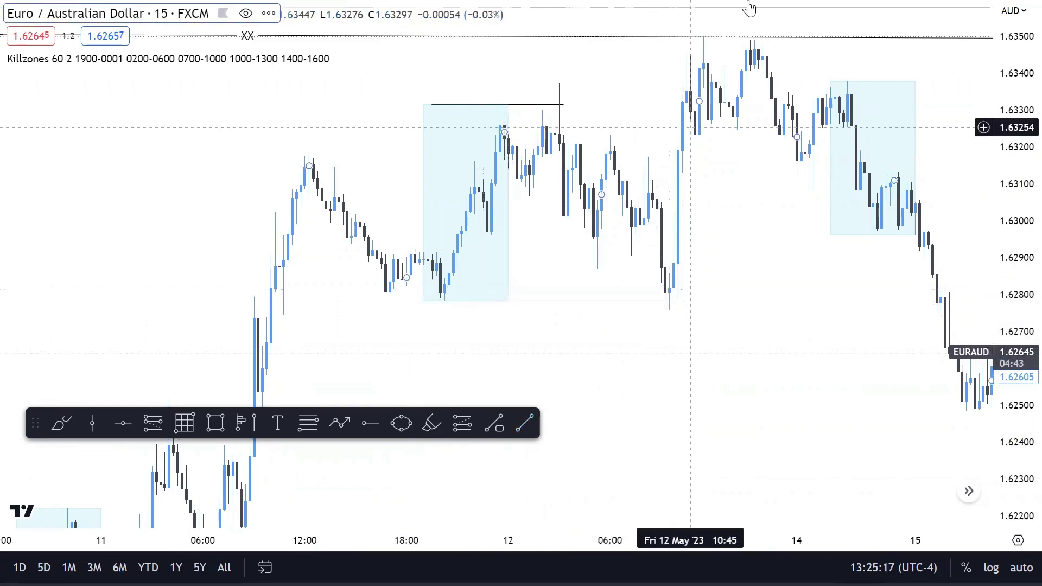
pyautogui.scroll(-2, 110, 486)
pyautogui.moveTo(434, 358); pyautogui.dragTo(737, 64)
# Step: Pan and rescale the price axis to centre the 9–11 May candles and 10 May killzones
pyautogui.moveTo(1020, 124); pyautogui.dragTo(1006, 103)
pyautogui.scroll(-2, 94, 141)
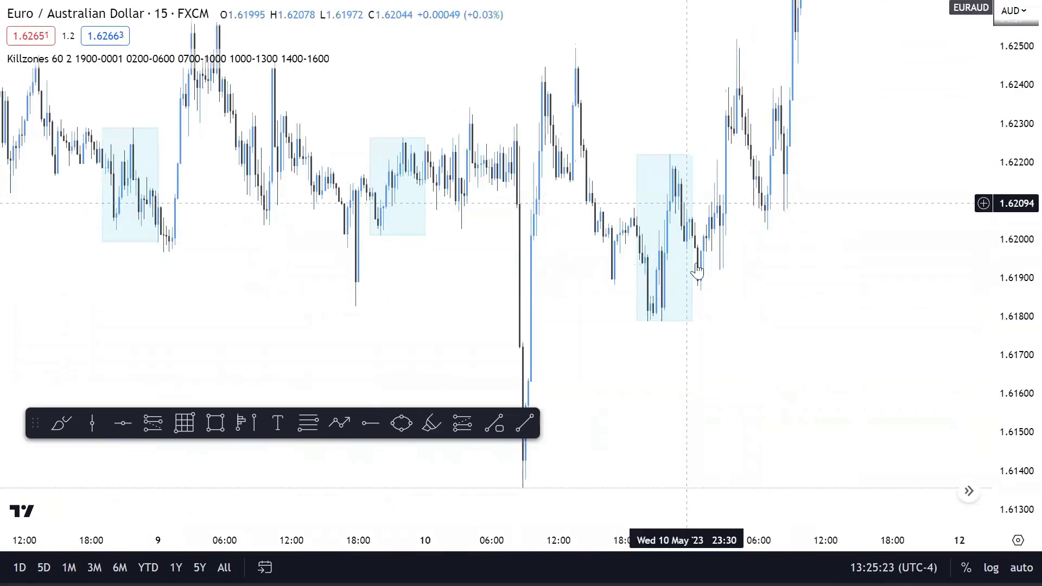
pyautogui.moveTo(718, 263); pyautogui.dragTo(633, 272)
pyautogui.moveTo(1019, 142); pyautogui.dragTo(1012, 332)
pyautogui.scroll(-4, 111, 113)
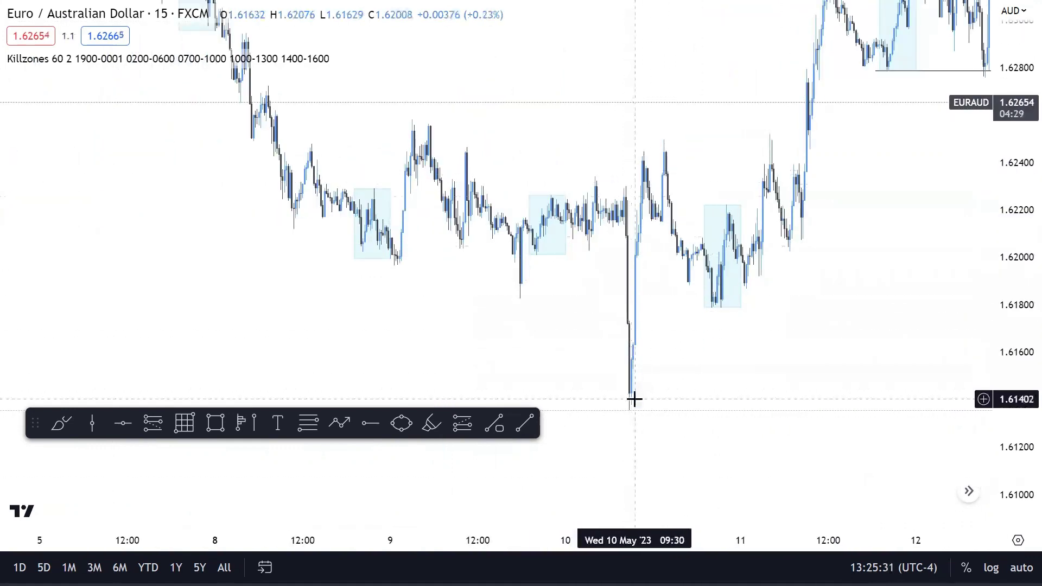
pyautogui.scroll(-8, 635, 401)
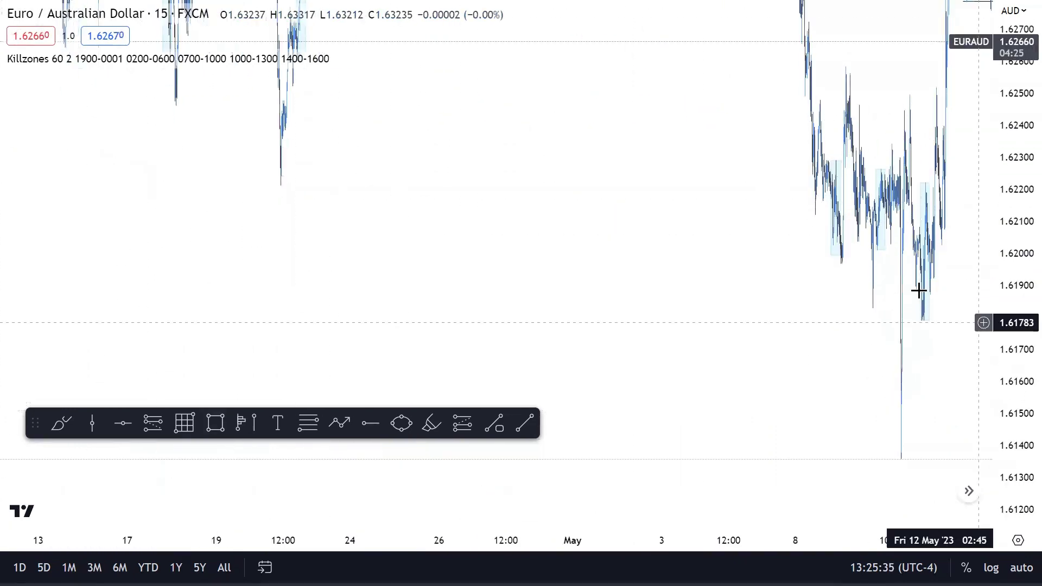
pyautogui.scroll(12, 919, 291)
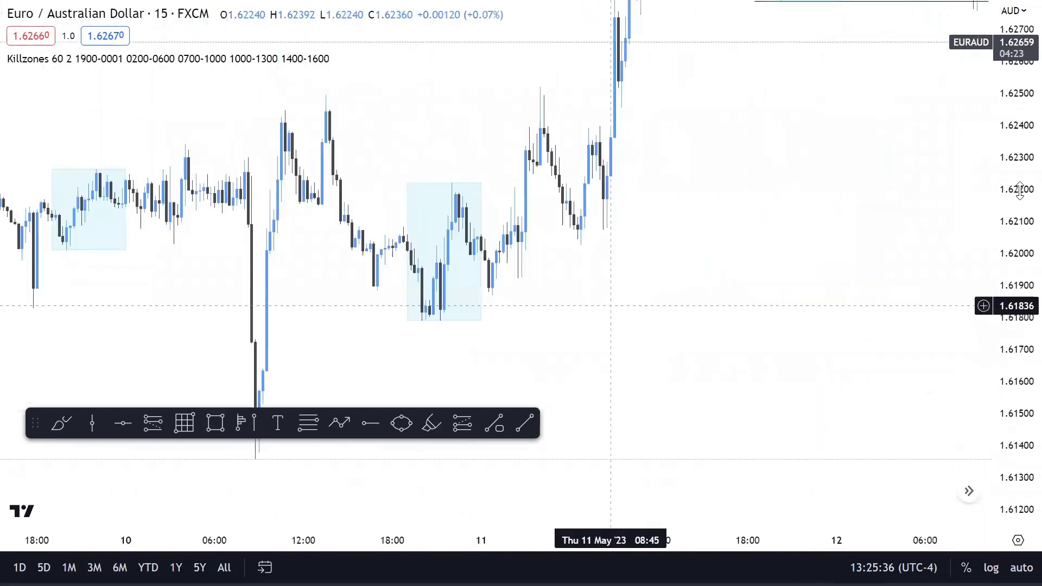
pyautogui.moveTo(1021, 190); pyautogui.dragTo(14, 309)
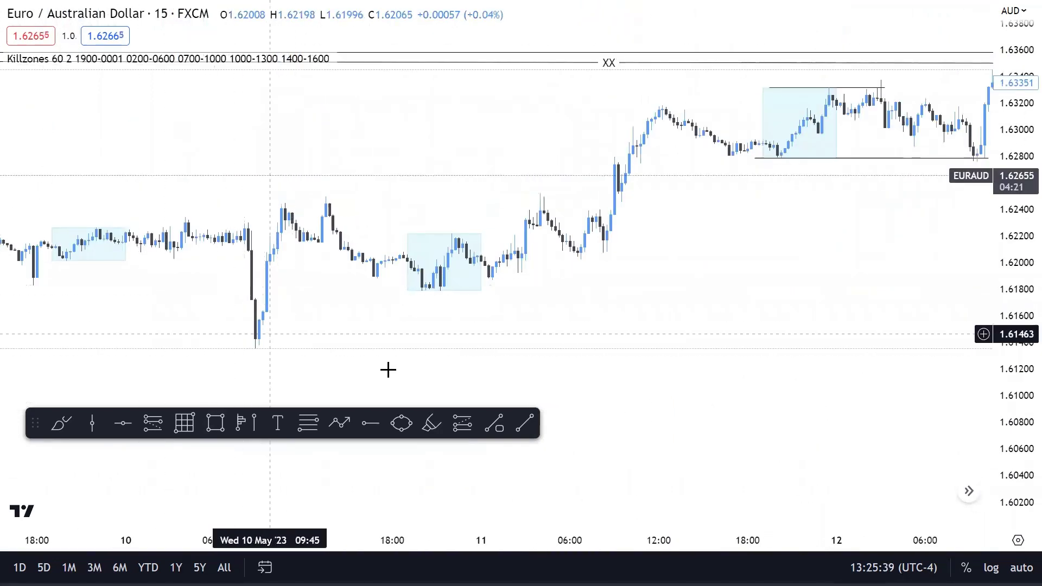
pyautogui.moveTo(659, 366); pyautogui.dragTo(752, 341)
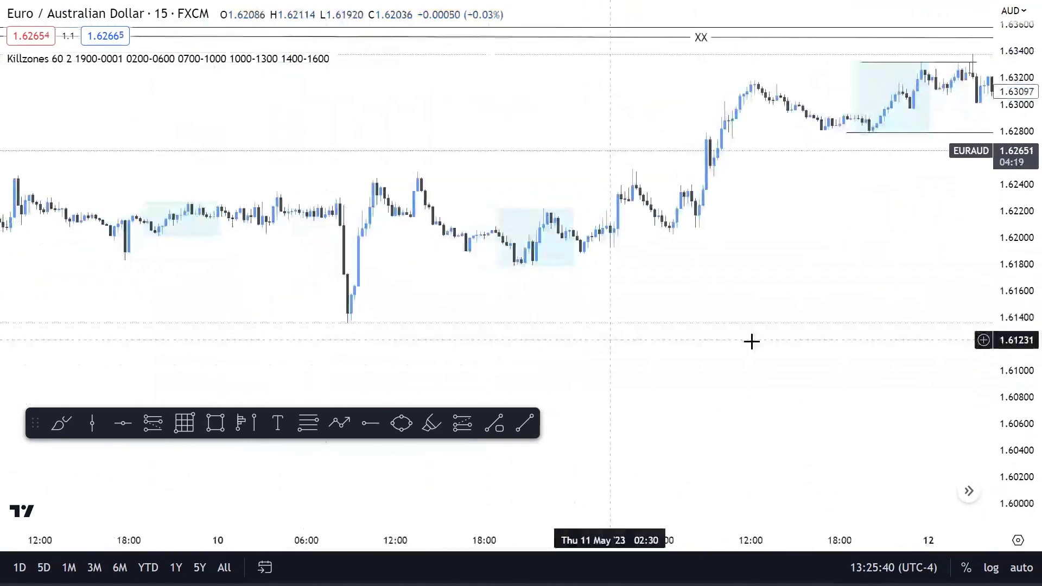
pyautogui.scroll(2, 752, 340)
pyautogui.moveTo(1019, 478); pyautogui.dragTo(1019, 108)
pyautogui.scroll(-3, 242, 291)
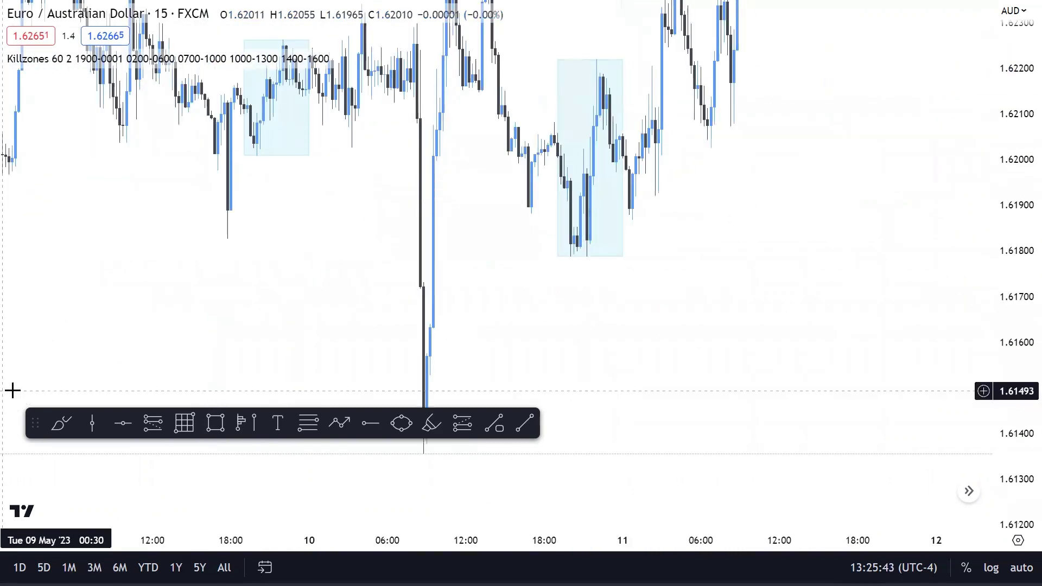
pyautogui.moveTo(1018, 169); pyautogui.dragTo(1018, 285)
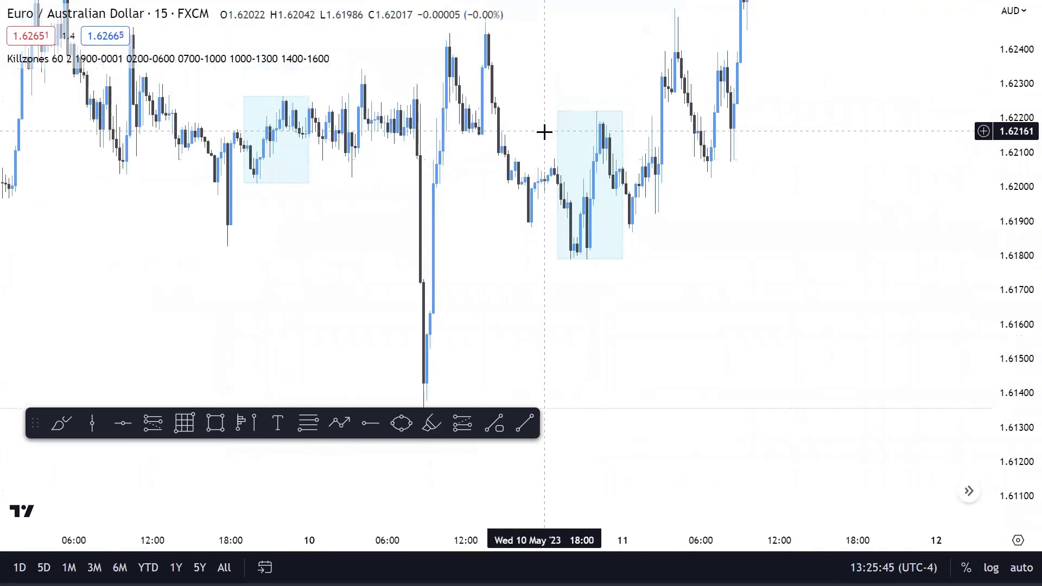
pyautogui.moveTo(544, 131); pyautogui.dragTo(460, 174)
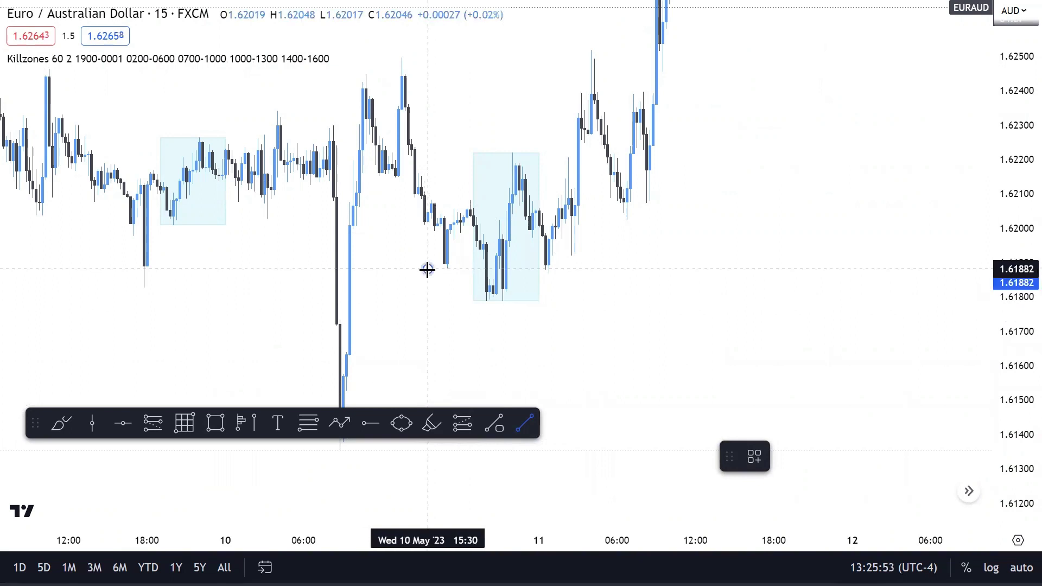
# Step: Draw a short horizontal line at the 10 May swing low near 1.6192
pyautogui.click(490, 269)
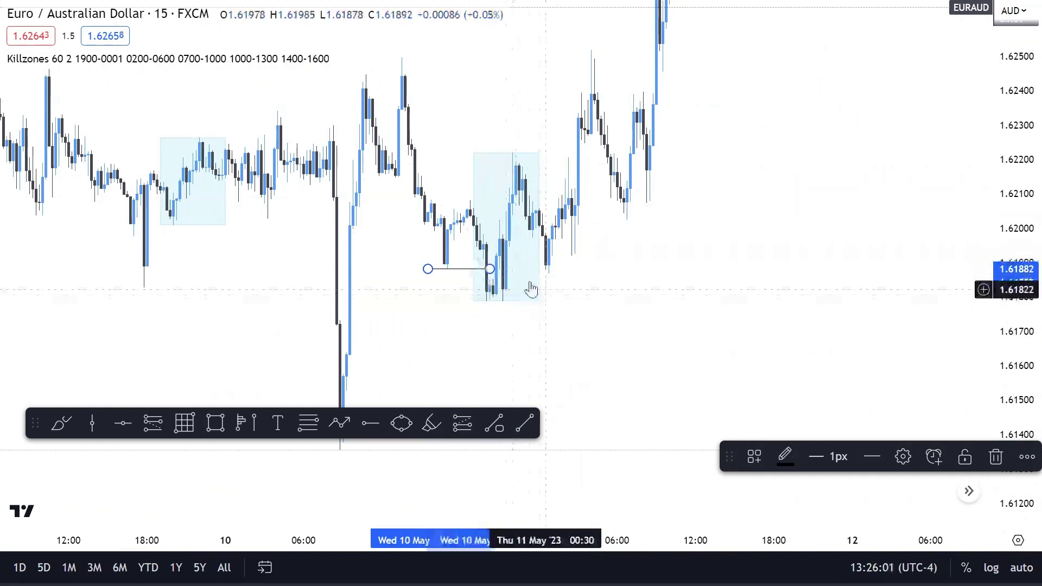
pyautogui.click(624, 233)
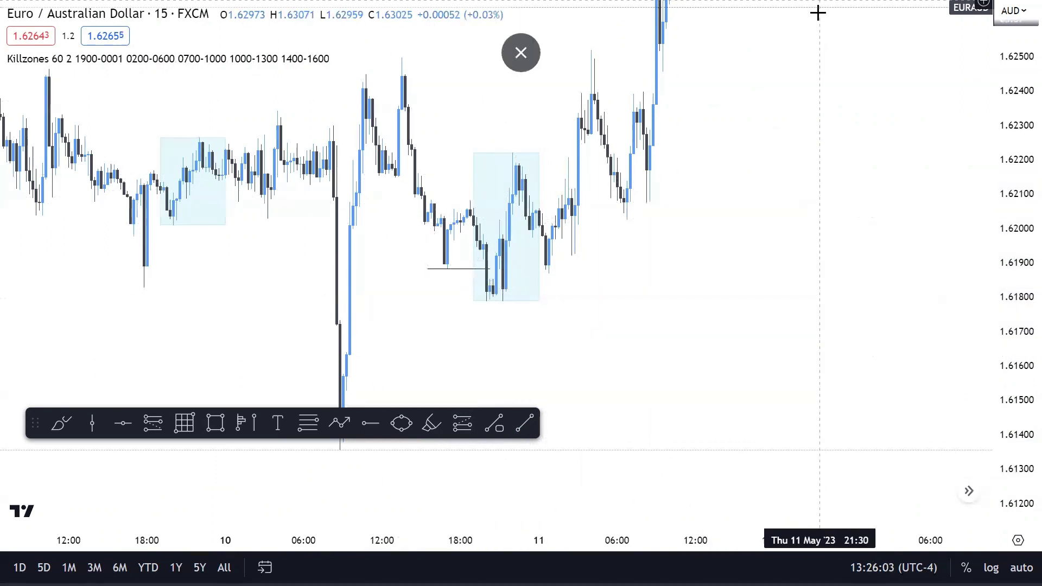
pyautogui.scroll(-1, 490, 177)
pyautogui.scroll(2, 190, 193)
pyautogui.moveTo(199, 194); pyautogui.dragTo(633, 222)
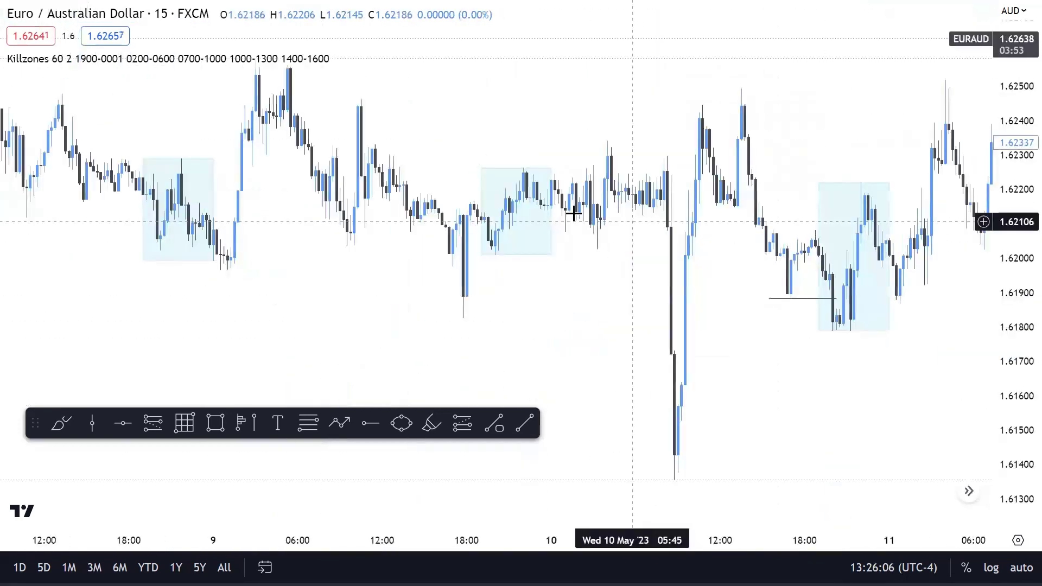
pyautogui.scroll(1, 302, 240)
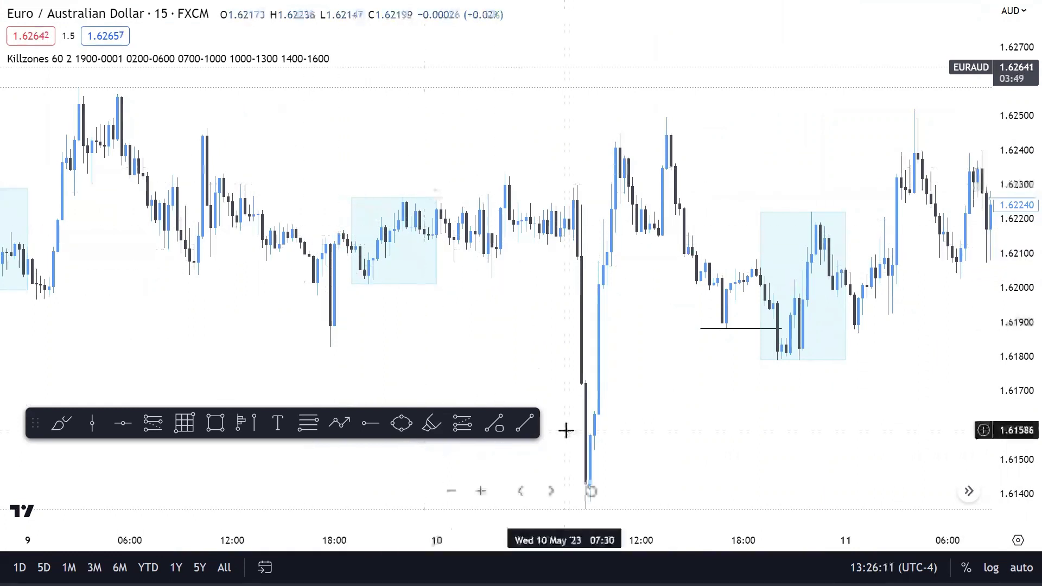
pyautogui.click(524, 422)
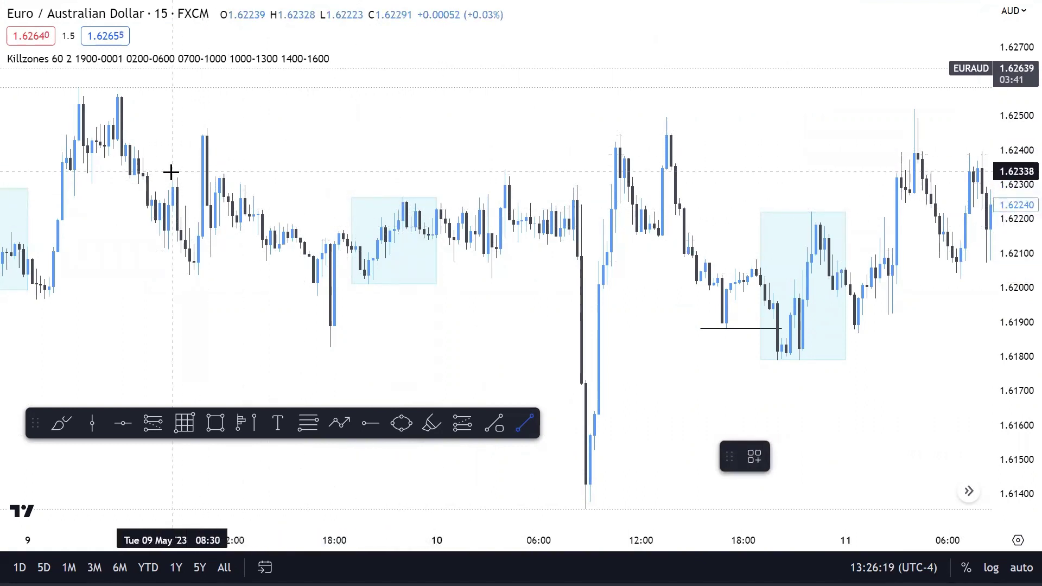
# Step: Draw a horizontal line at the 9 May high and extend it into 10 May
pyautogui.click(208, 175)
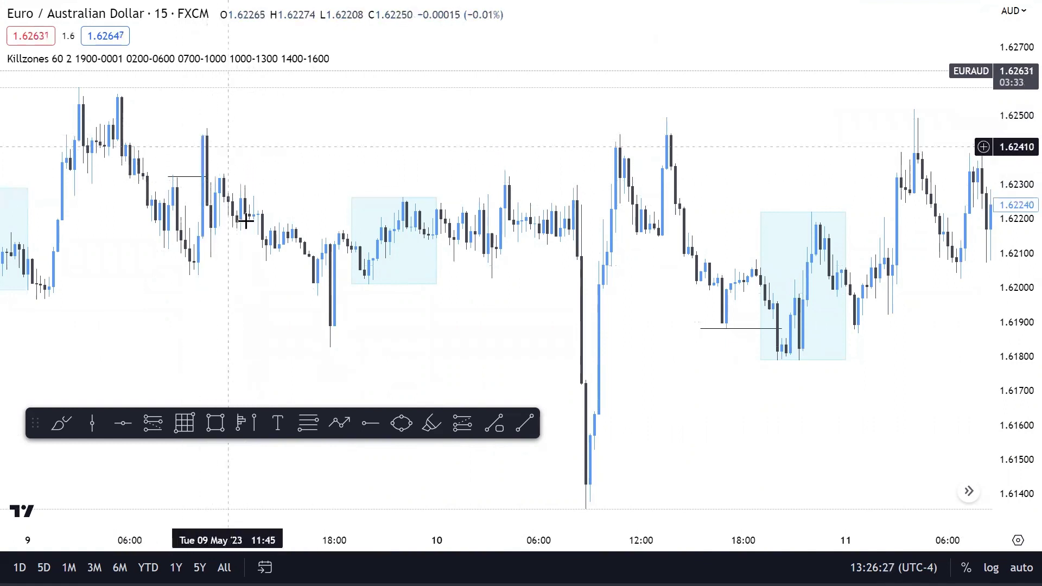
pyautogui.click(523, 425)
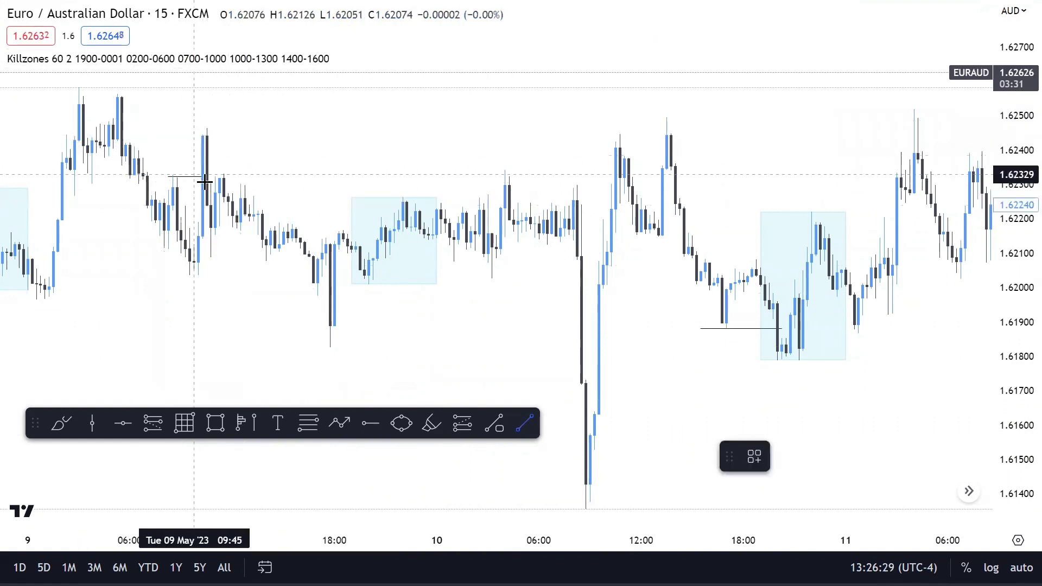
pyautogui.click(521, 185)
# Step: Draw a line near 1.6226 from the 9 May killzone high to the candle retesting it
pyautogui.click(523, 425)
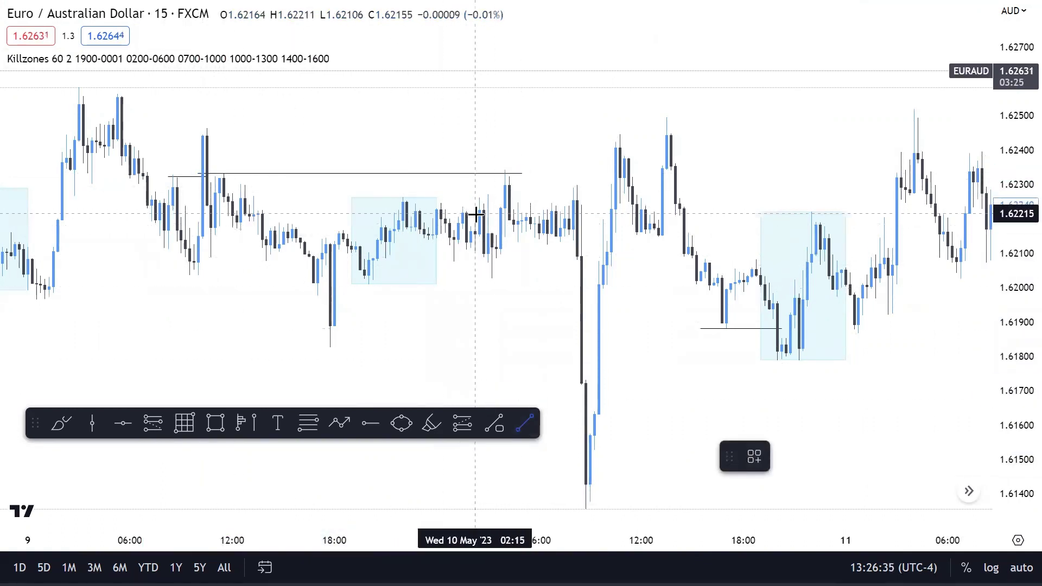
pyautogui.click(352, 196)
pyautogui.click(506, 209)
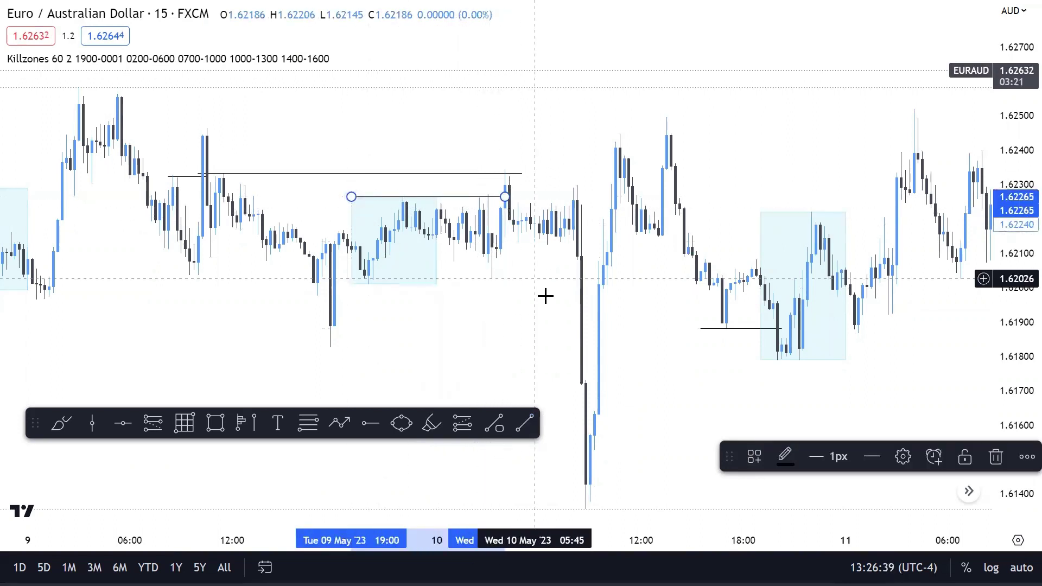
pyautogui.click(507, 456)
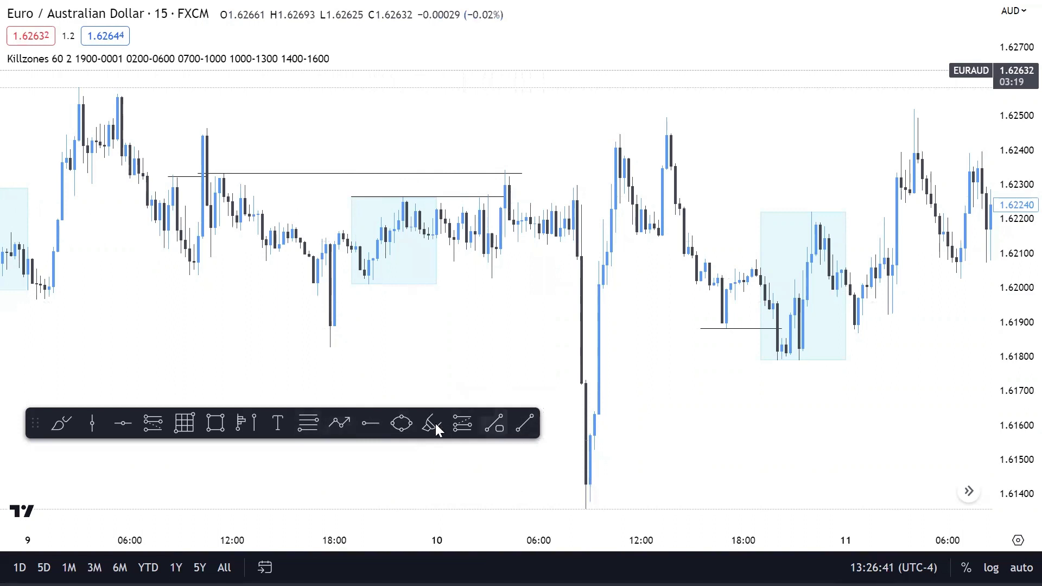
pyautogui.click(154, 422)
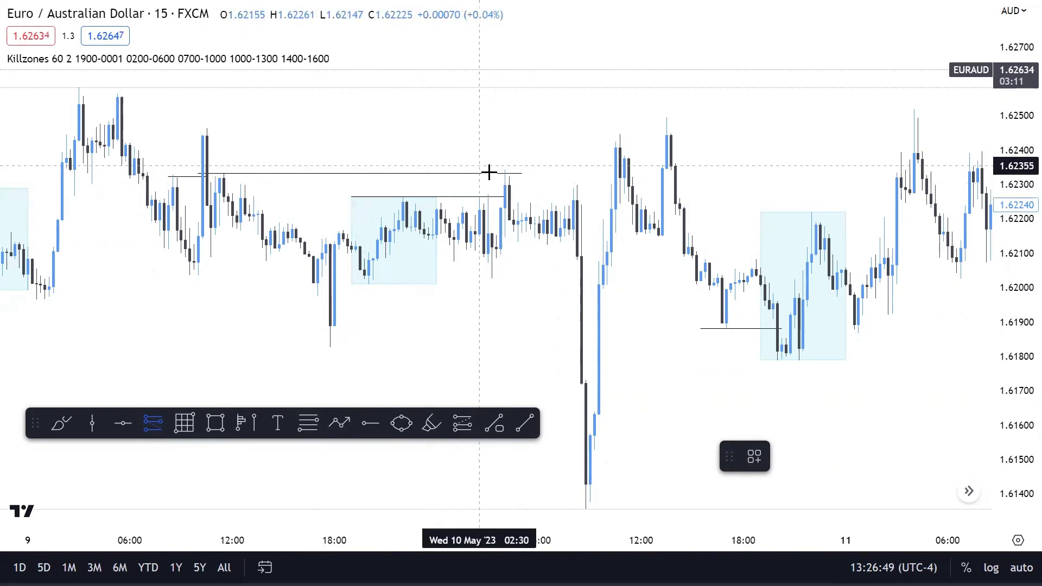
# Step: Place a short position at the 10 May high with stop 1.62353 and target 1.61413
pyautogui.click(505, 186)
pyautogui.moveTo(500, 102); pyautogui.dragTo(504, 166)
pyautogui.moveTo(512, 278); pyautogui.dragTo(560, 477)
# Step: Pan back to bring the 8–9 May candles into view
pyautogui.moveTo(430, 219); pyautogui.dragTo(793, 370)
pyautogui.scroll(-1, 540, 237)
pyautogui.moveTo(483, 391); pyautogui.dragTo(519, 244)
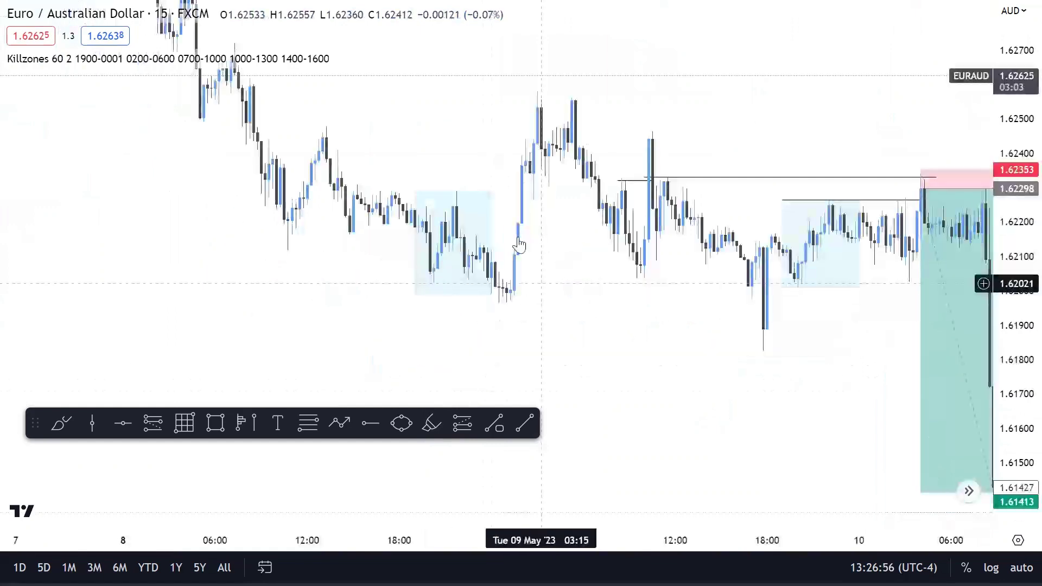
pyautogui.scroll(1, 479, 249)
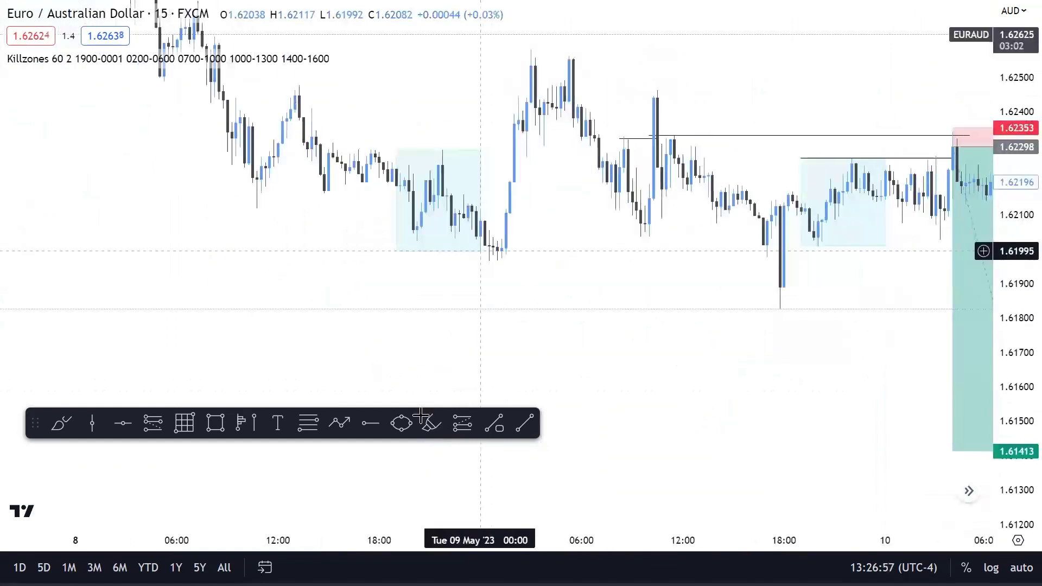
pyautogui.click(520, 420)
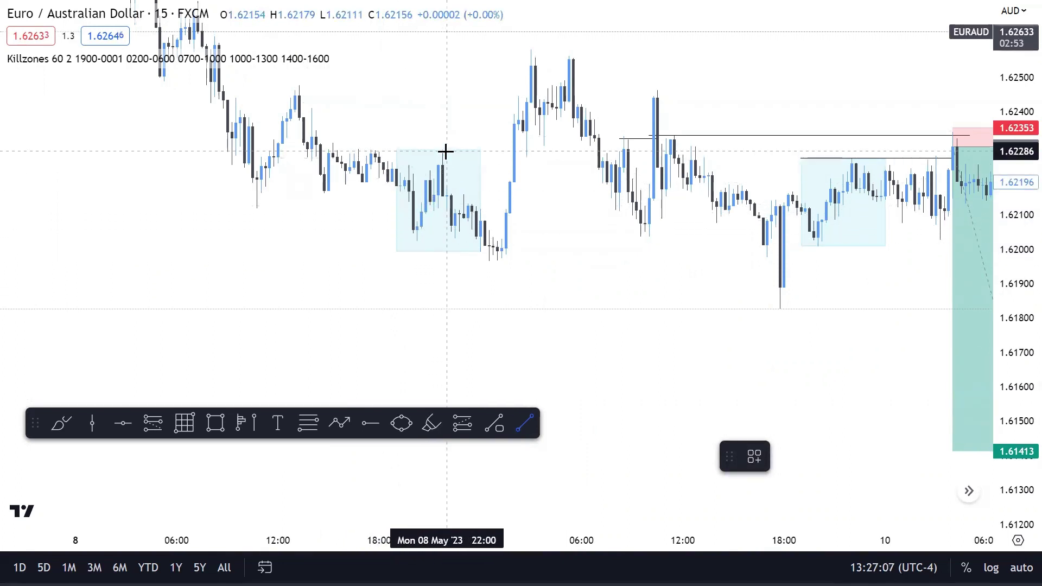
# Step: Draw a line at the 8 May evening killzone low near 1.6199 and measure the ~0.39% rally
pyautogui.click(402, 253)
pyautogui.click(497, 253)
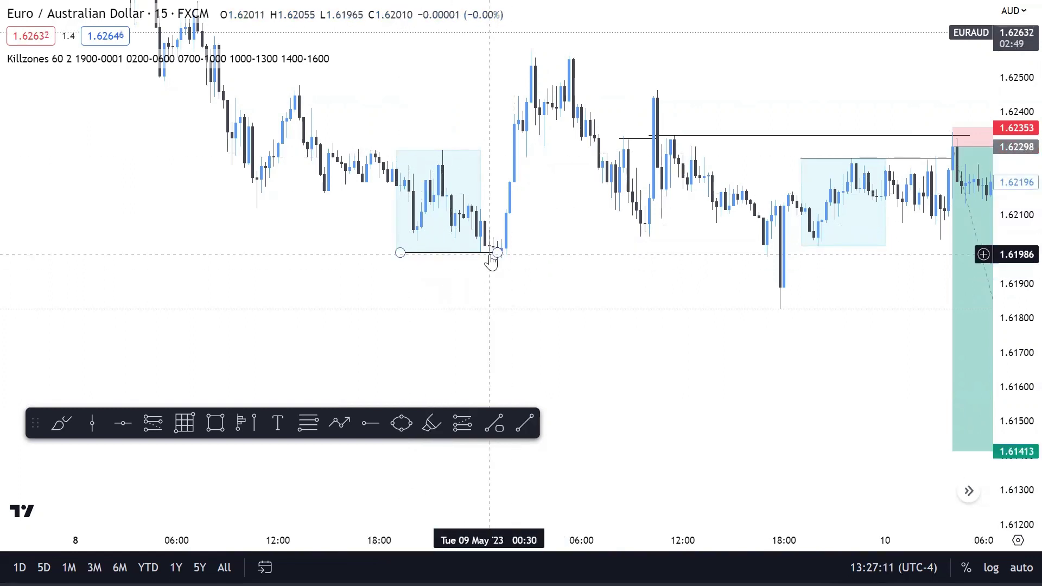
pyautogui.keyDown('shift'); pyautogui.click(511, 260); pyautogui.keyUp('shift')
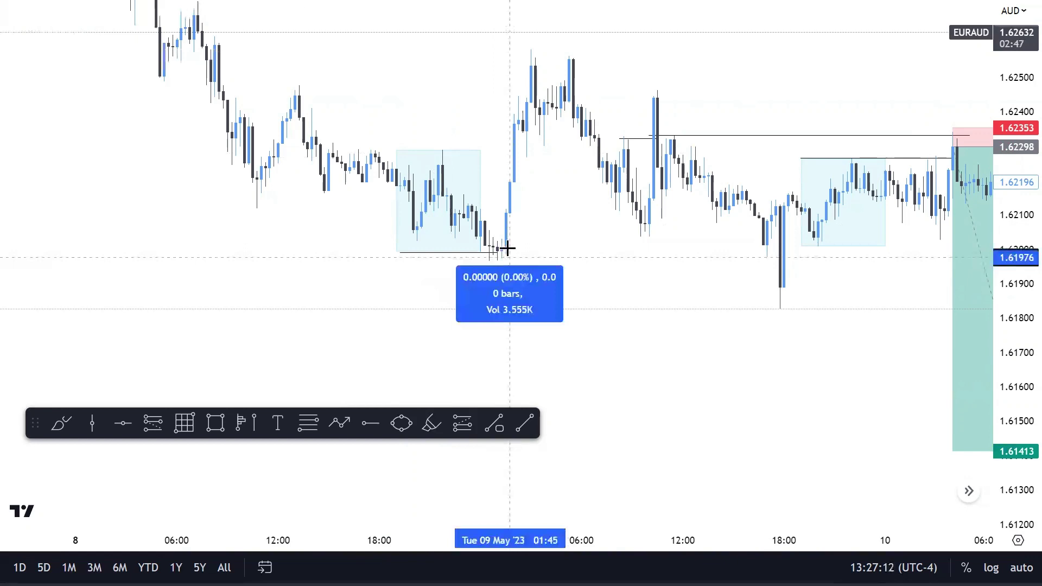
pyautogui.click(563, 33)
# Step: Pan the chart back to the 5–9 May candles
pyautogui.moveTo(389, 83); pyautogui.dragTo(945, 438)
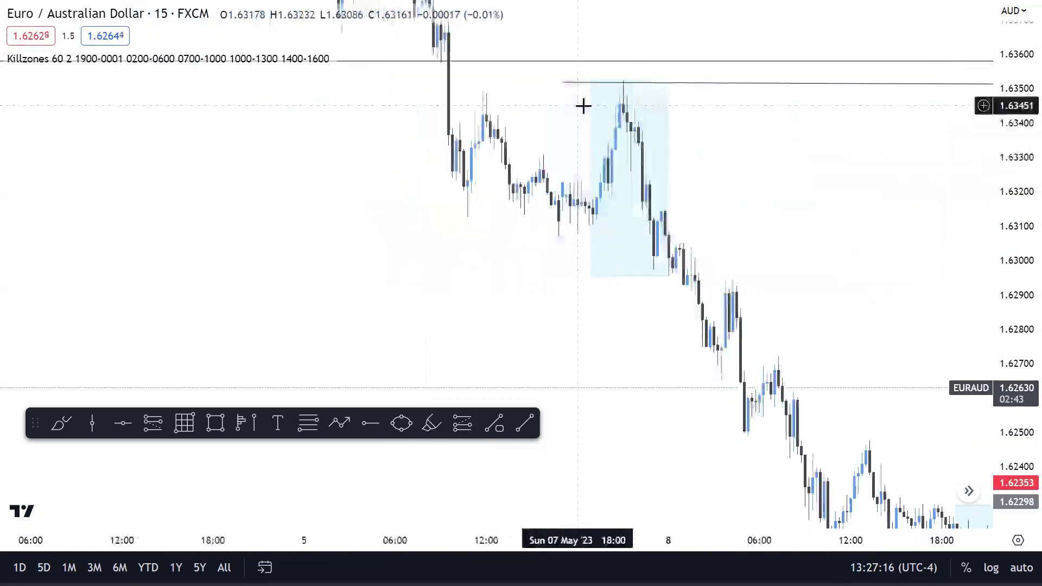
pyautogui.click(969, 491)
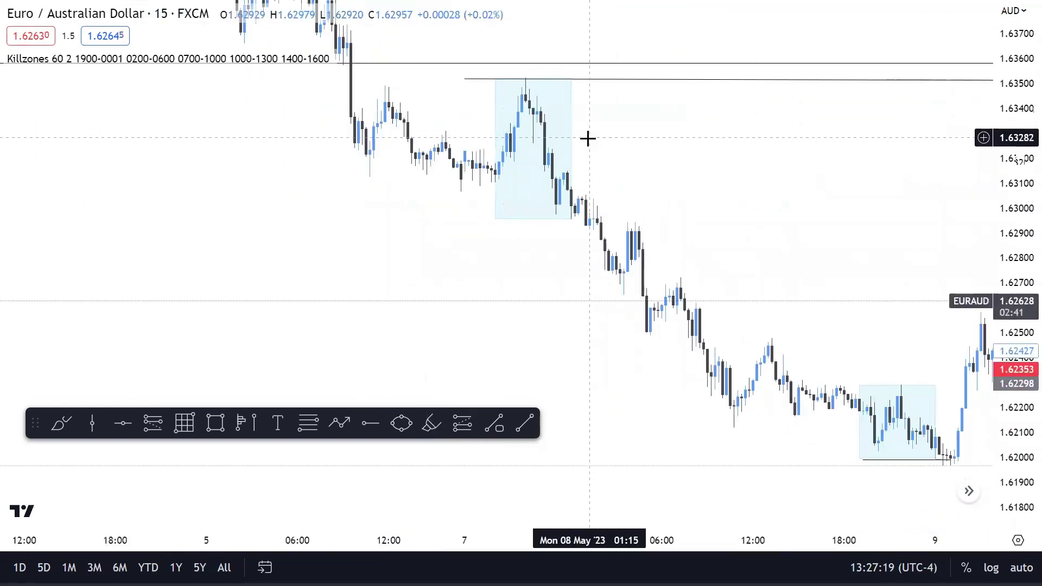
pyautogui.scroll(-1, 589, 136)
pyautogui.click(521, 427)
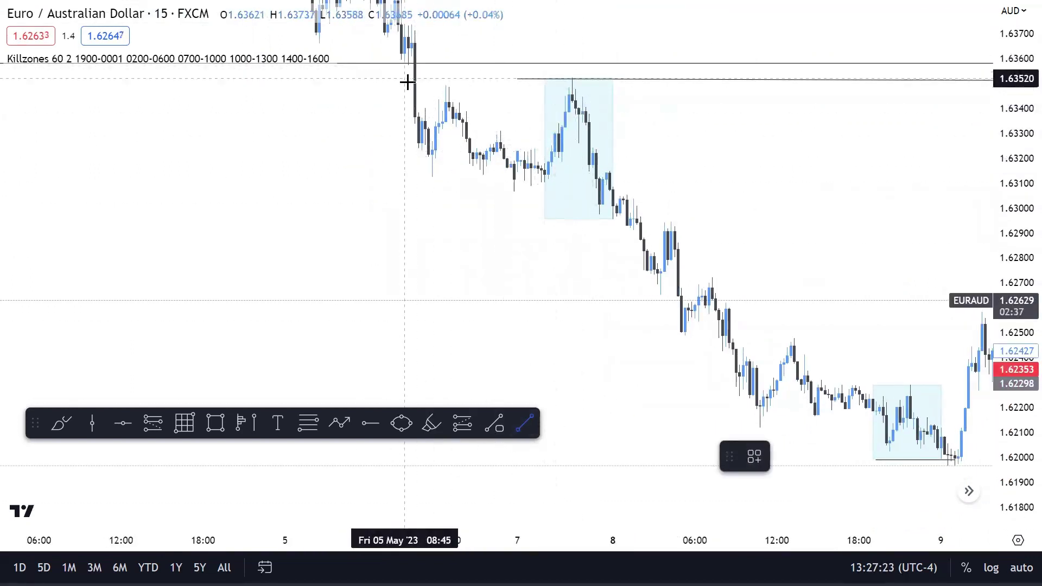
# Step: Draw 5 May liquidity lines: 1.6349 to the 7 May killzone high, 1.6307 toward 8 May
pyautogui.click(573, 85)
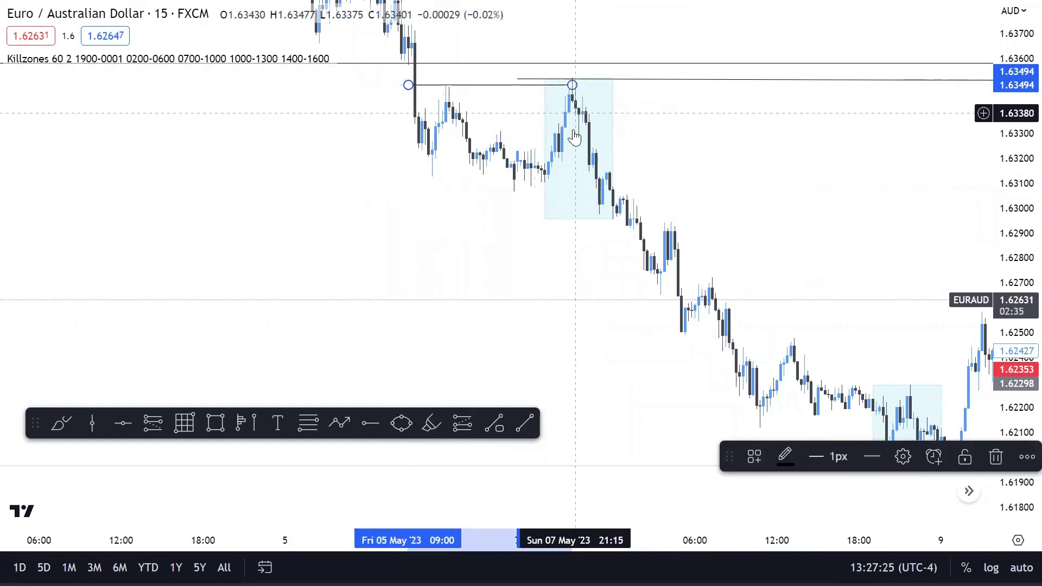
pyautogui.click(572, 80)
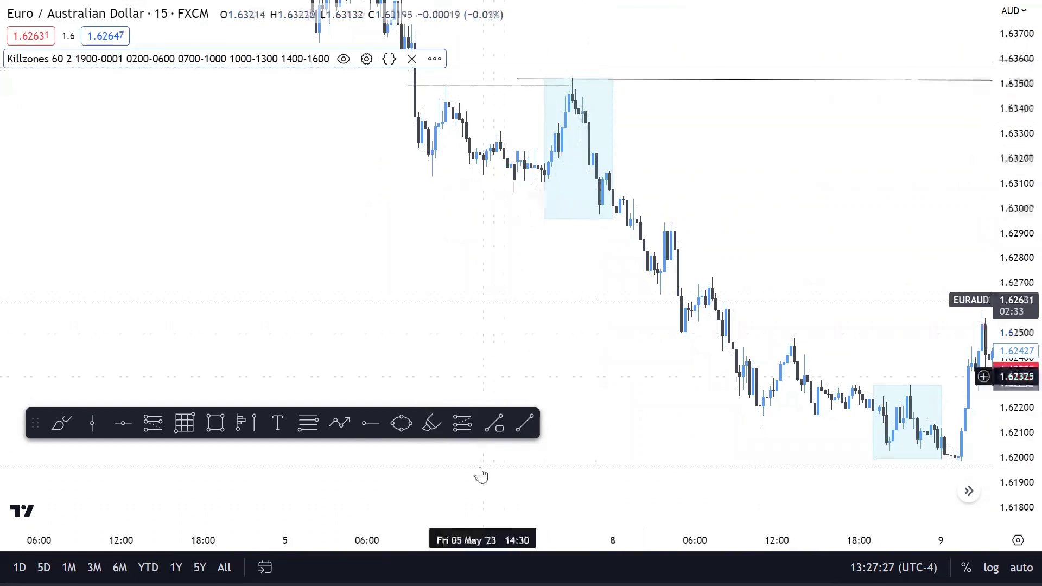
pyautogui.click(529, 423)
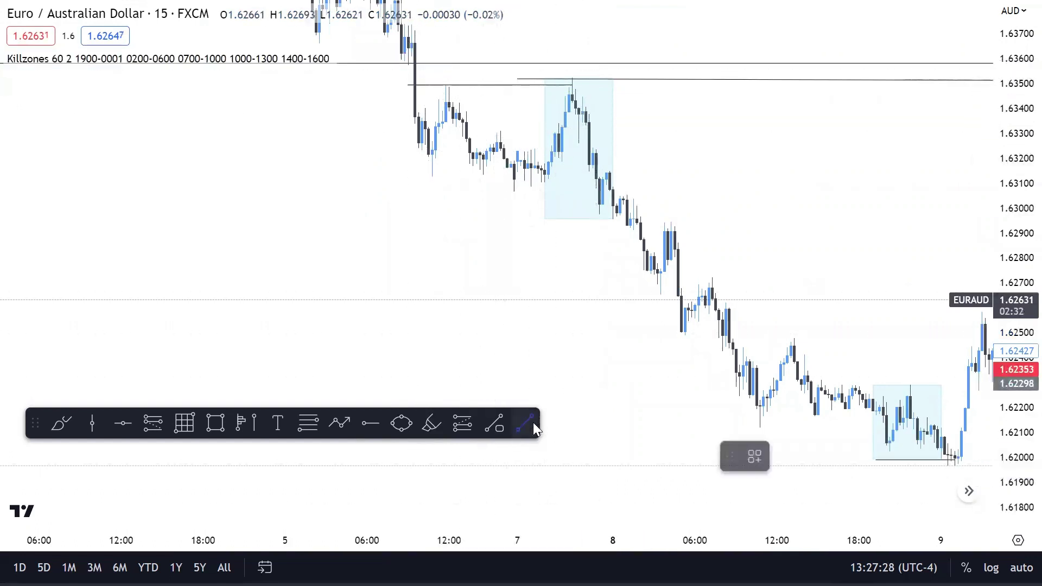
pyautogui.click(425, 190)
pyautogui.click(599, 190)
pyautogui.click(612, 299)
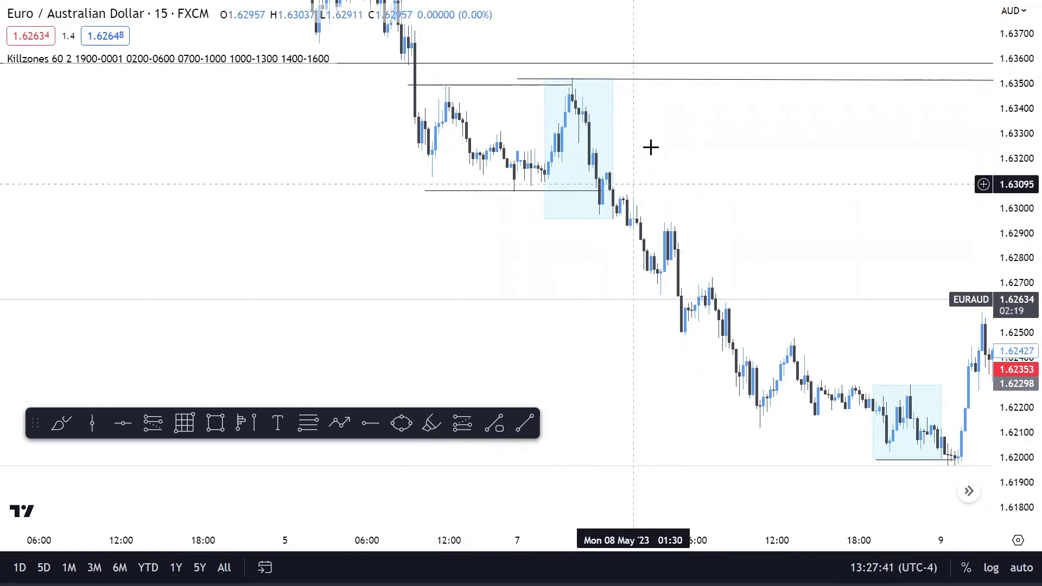
# Step: Pan and zoom the chart back to centre the 3–4 May killzones
pyautogui.moveTo(684, 164); pyautogui.dragTo(828, 300)
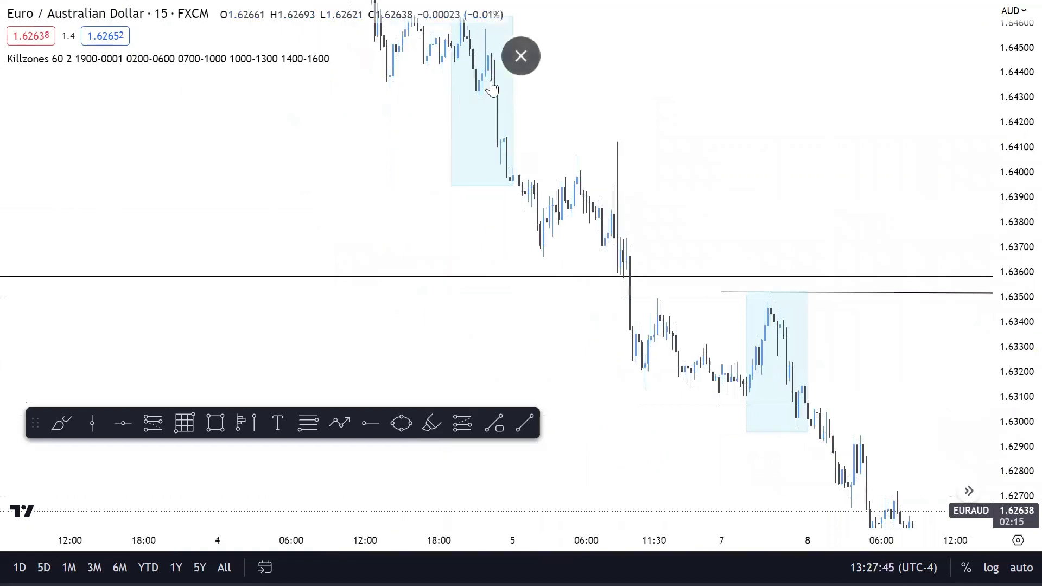
pyautogui.moveTo(583, 114); pyautogui.dragTo(774, 214)
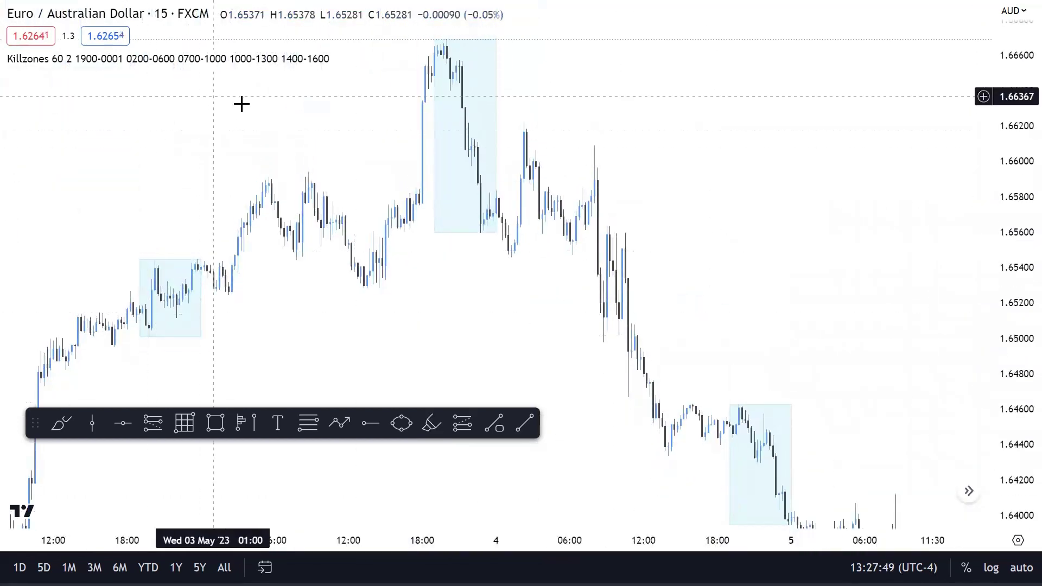
pyautogui.scroll(2, 478, 258)
pyautogui.moveTo(408, 265); pyautogui.dragTo(554, 281)
pyautogui.scroll(2, 557, 252)
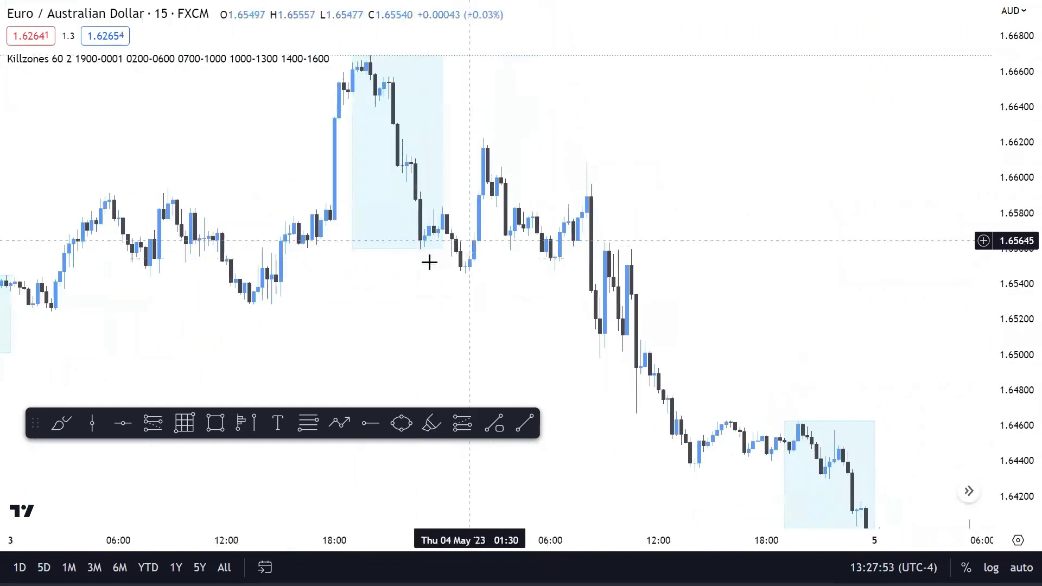
pyautogui.moveTo(443, 252); pyautogui.dragTo(544, 254)
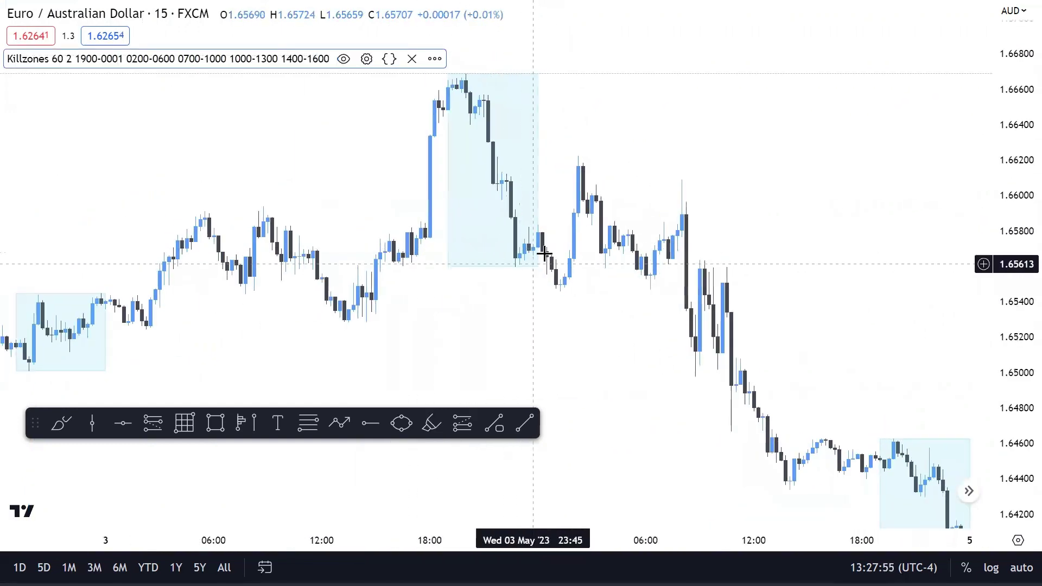
# Step: Measure the roughly 0.36% rise after the 4 May killzone, then show 1–3 May
pyautogui.keyDown('shift'); pyautogui.click(565, 273); pyautogui.keyUp('shift')
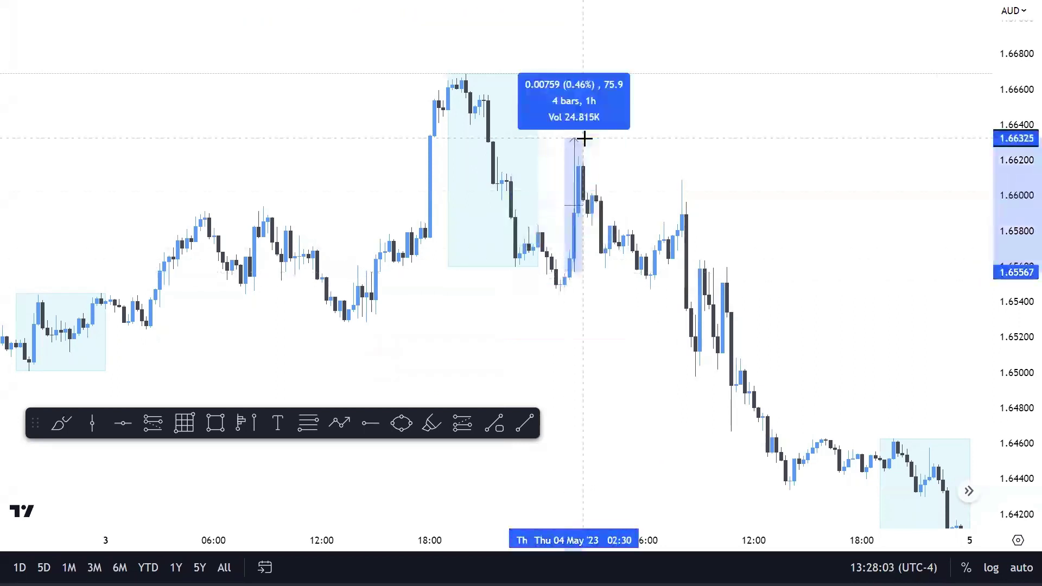
pyautogui.click(595, 168)
pyautogui.moveTo(224, 267); pyautogui.dragTo(706, 201)
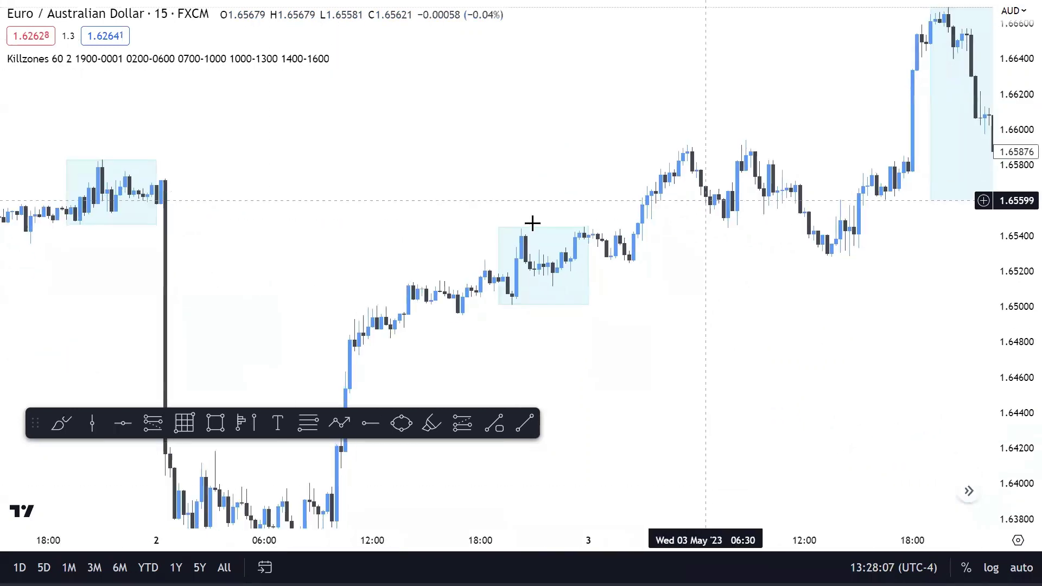
pyautogui.scroll(-3, 532, 223)
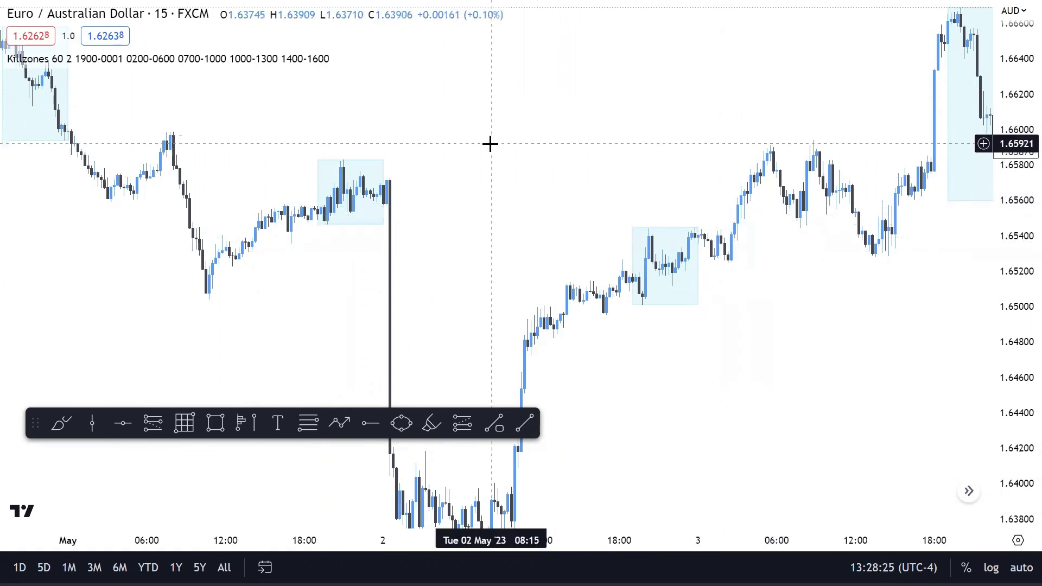
# Step: Scroll and pan the chart around 1–4 May
pyautogui.scroll(-2, 340, 203)
pyautogui.moveTo(363, 110); pyautogui.dragTo(557, 175)
pyautogui.scroll(2, 596, 257)
pyautogui.moveTo(597, 266); pyautogui.dragTo(478, 266)
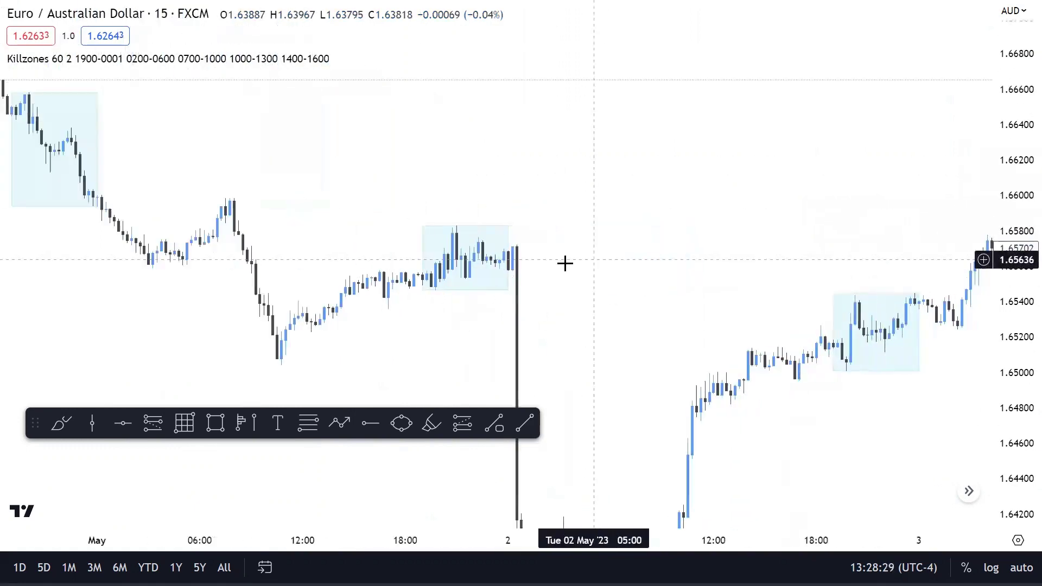
pyautogui.scroll(-1, 318, 218)
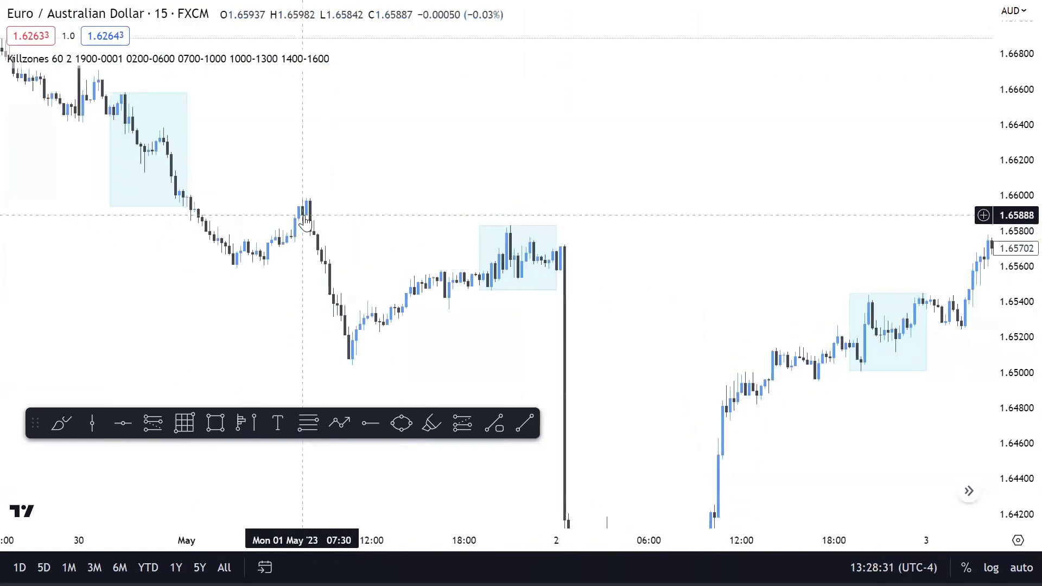
pyautogui.scroll(-1, 305, 221)
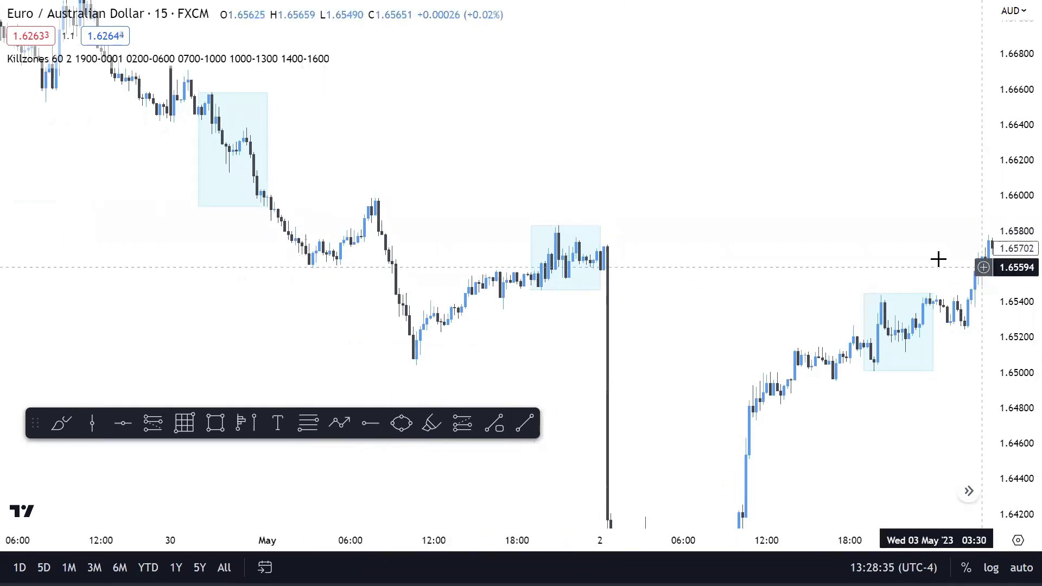
pyautogui.moveTo(867, 245); pyautogui.dragTo(586, 158)
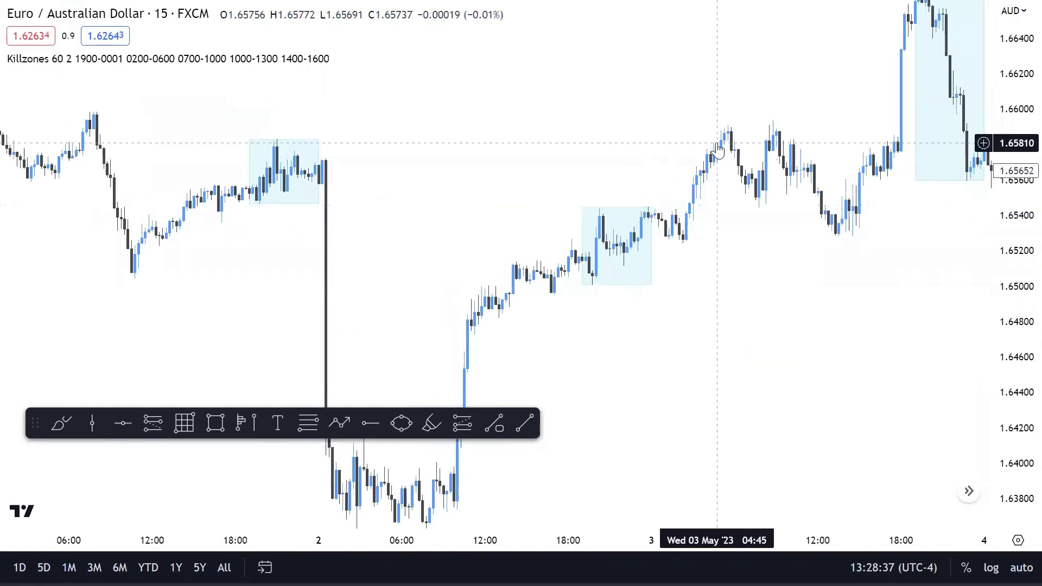
pyautogui.scroll(-1, 386, 198)
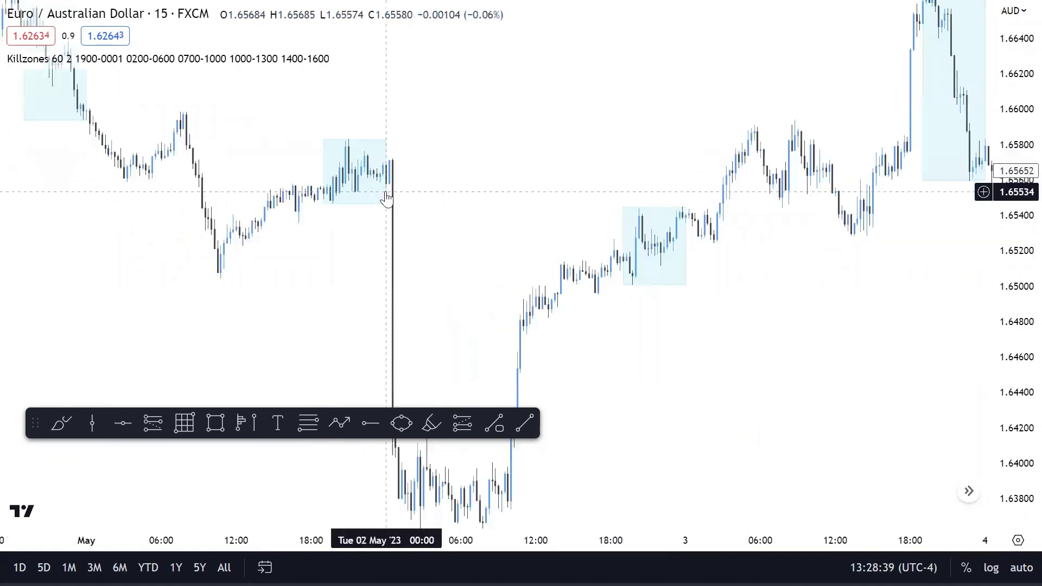
pyautogui.scroll(-1, 293, 179)
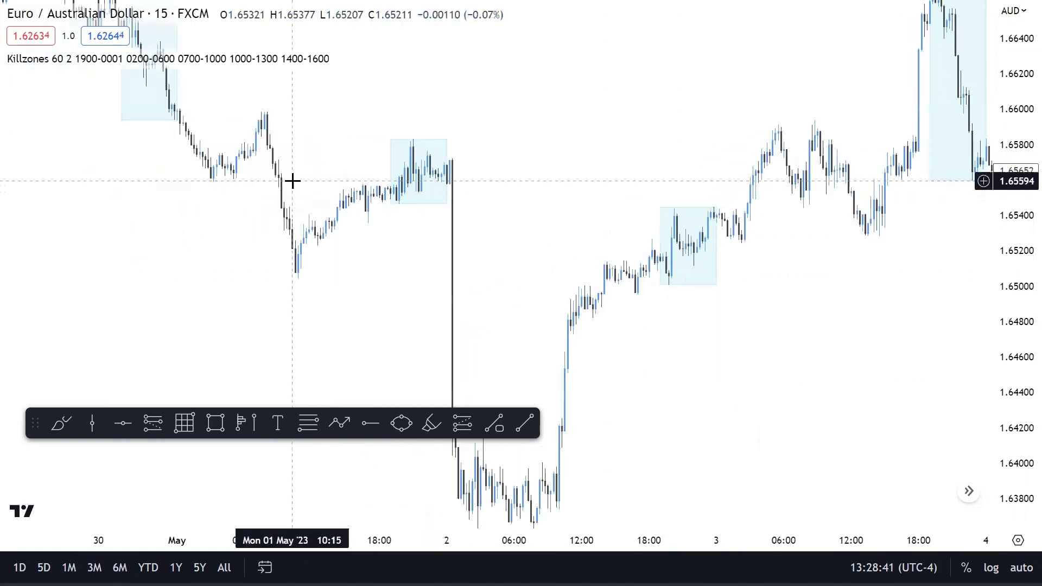
# Step: Pan back to 23–26 April and compress the price scale to frame the killzone boxes
pyautogui.moveTo(345, 131); pyautogui.dragTo(834, 299)
pyautogui.scroll(-2, 445, 212)
pyautogui.moveTo(361, 174); pyautogui.dragTo(740, 23)
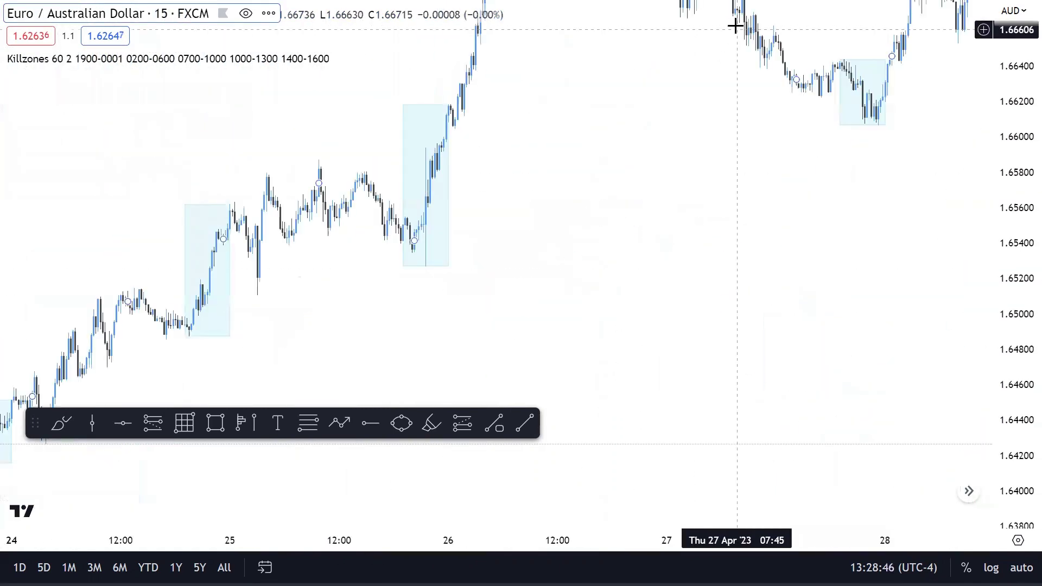
pyautogui.moveTo(588, 186); pyautogui.dragTo(249, 302)
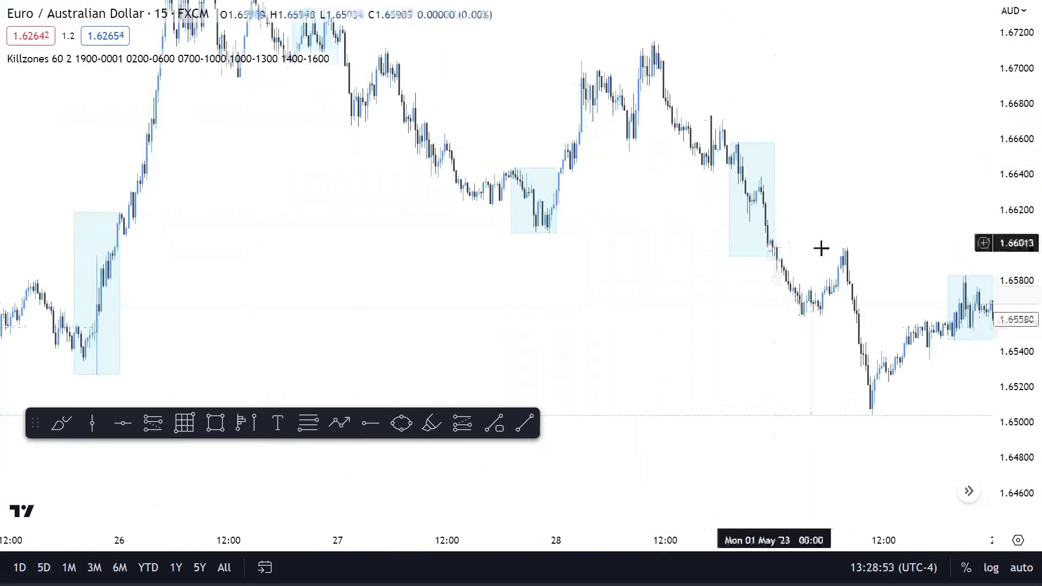
pyautogui.moveTo(549, 152); pyautogui.dragTo(787, 296)
pyautogui.moveTo(284, 300); pyautogui.dragTo(546, 31)
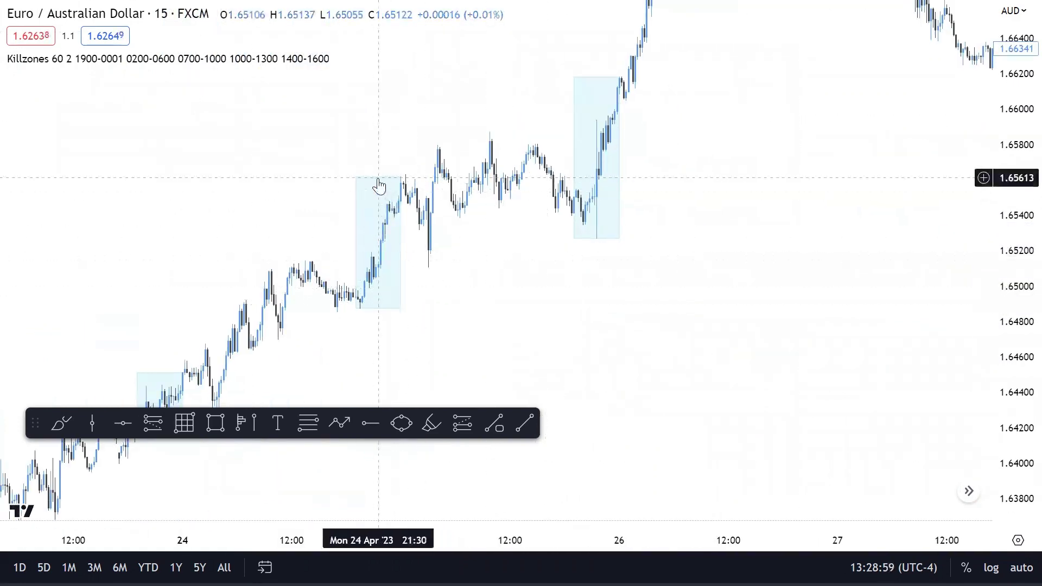
pyautogui.scroll(3, 381, 190)
pyautogui.moveTo(277, 215); pyautogui.dragTo(882, 244)
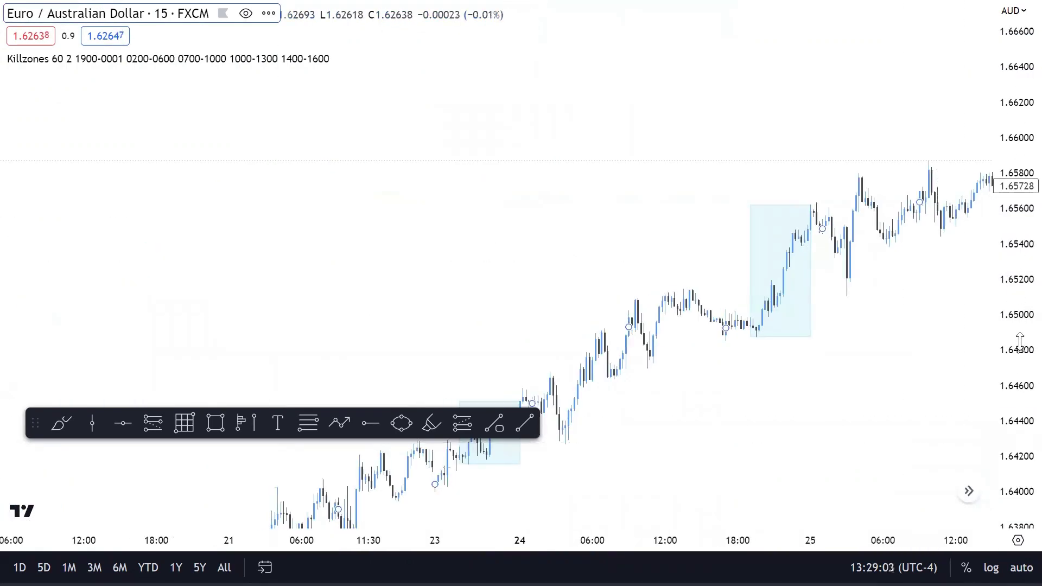
pyautogui.scroll(2, 1019, 341)
pyautogui.scroll(3, 642, 109)
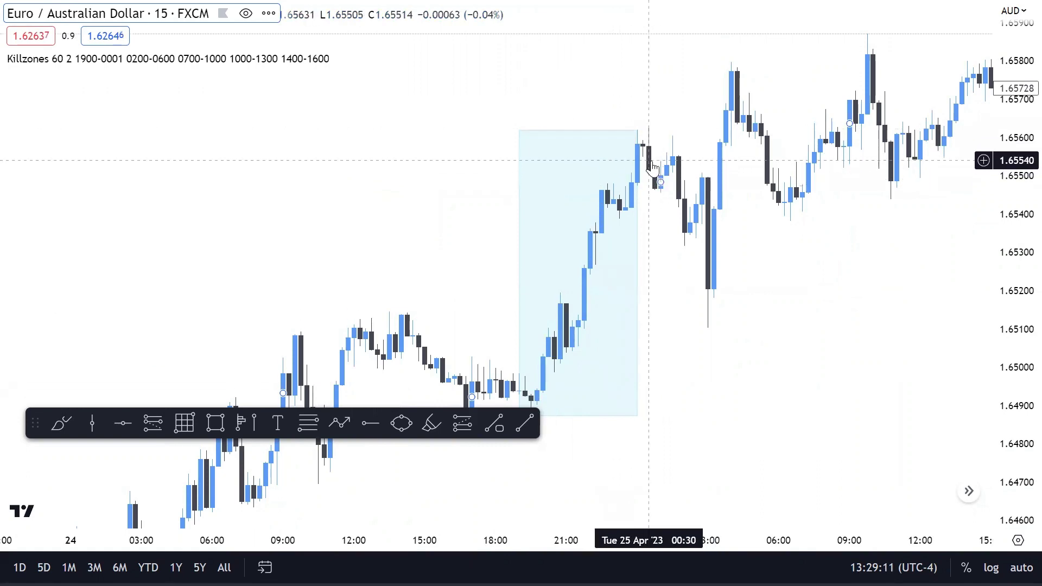
pyautogui.scroll(-7, 718, 217)
pyautogui.moveTo(847, 253); pyautogui.dragTo(524, 1)
pyautogui.moveTo(1019, 284); pyautogui.dragTo(1018, 511)
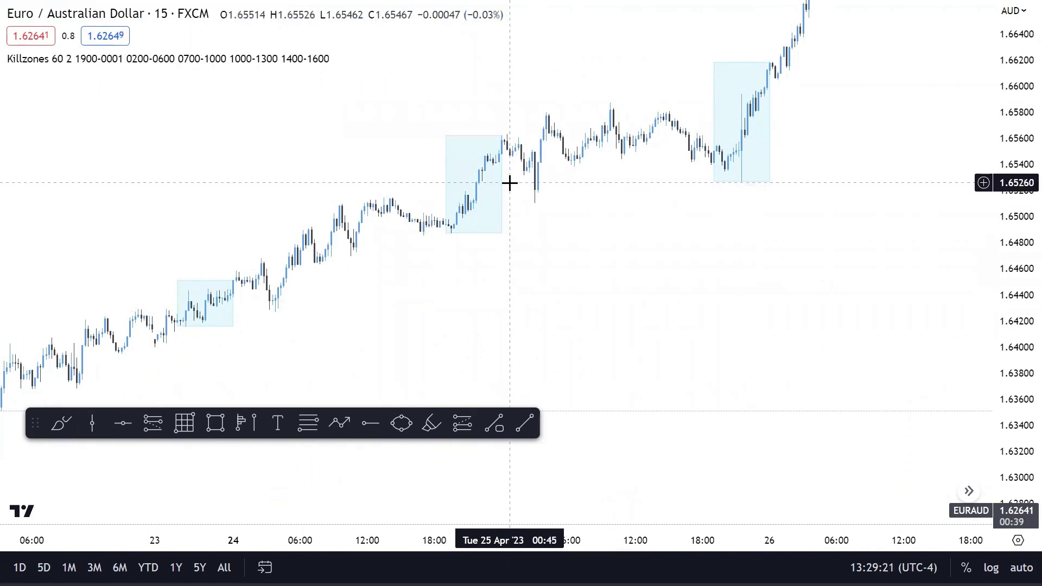
# Step: Measure the pullback after the 25 April killzone, then pan back toward 19–24 April
pyautogui.keyDown('shift'); pyautogui.click(507, 135); pyautogui.keyUp('shift')
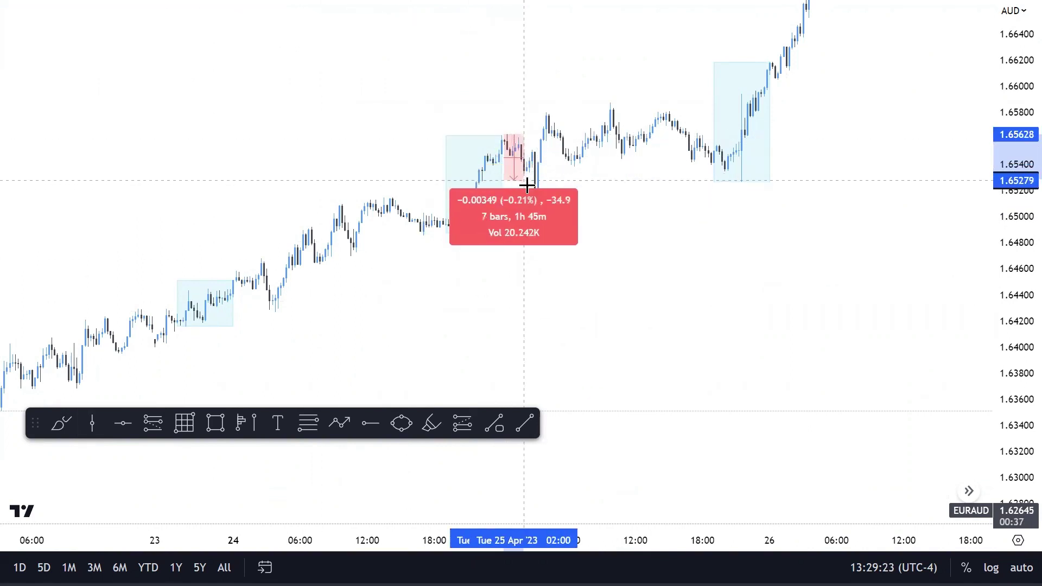
pyautogui.click(546, 204)
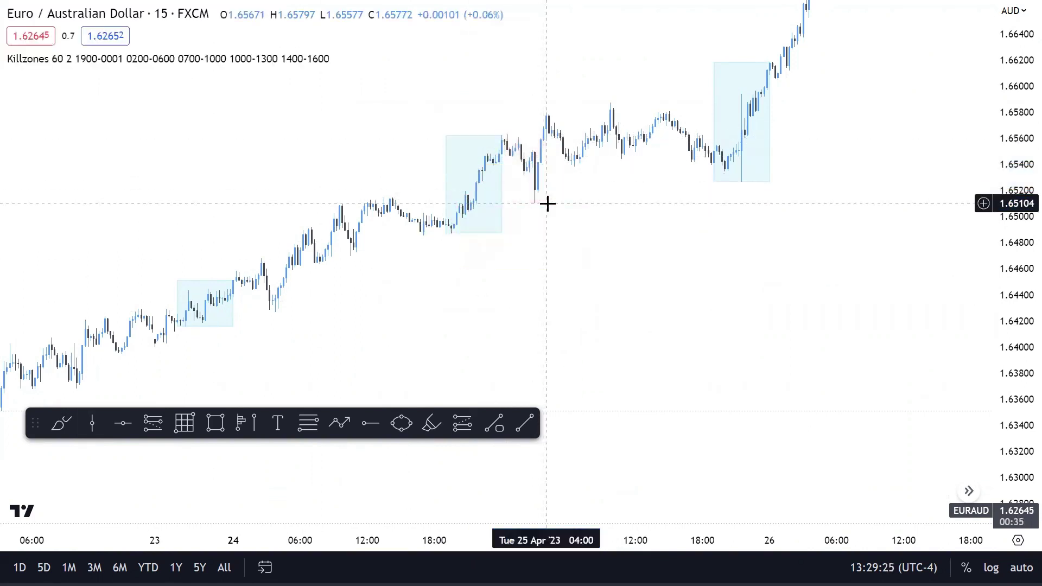
pyautogui.moveTo(282, 315); pyautogui.dragTo(577, 178)
pyautogui.moveTo(320, 262); pyautogui.dragTo(636, 142)
pyautogui.hscroll(-15, 296, 224)
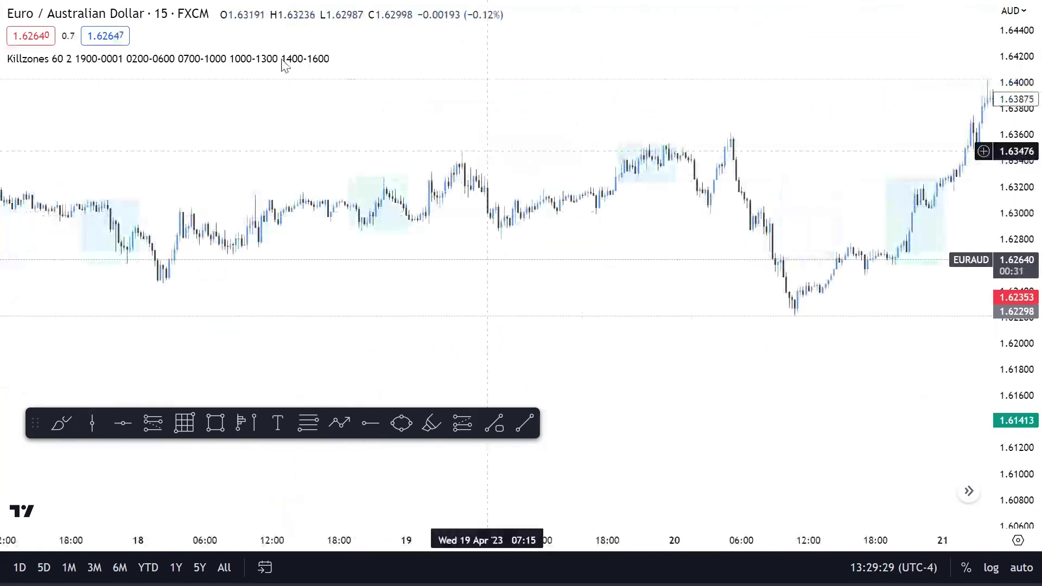
# Step: Bring 17–19 April into view, stretching the price scale to enlarge the candles
pyautogui.moveTo(251, 203); pyautogui.dragTo(665, 201)
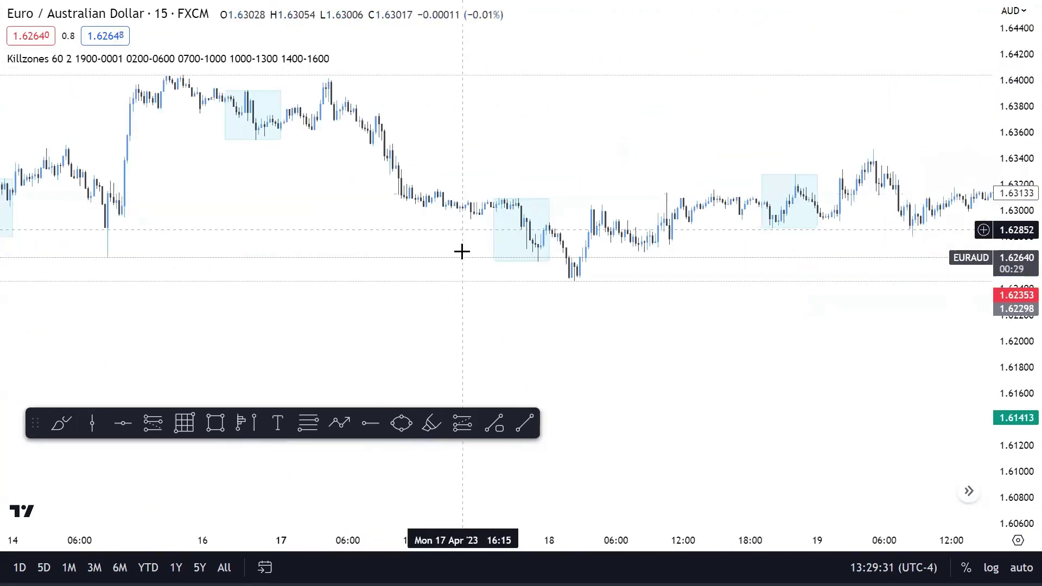
pyautogui.scroll(3, 428, 259)
pyautogui.scroll(2, 543, 217)
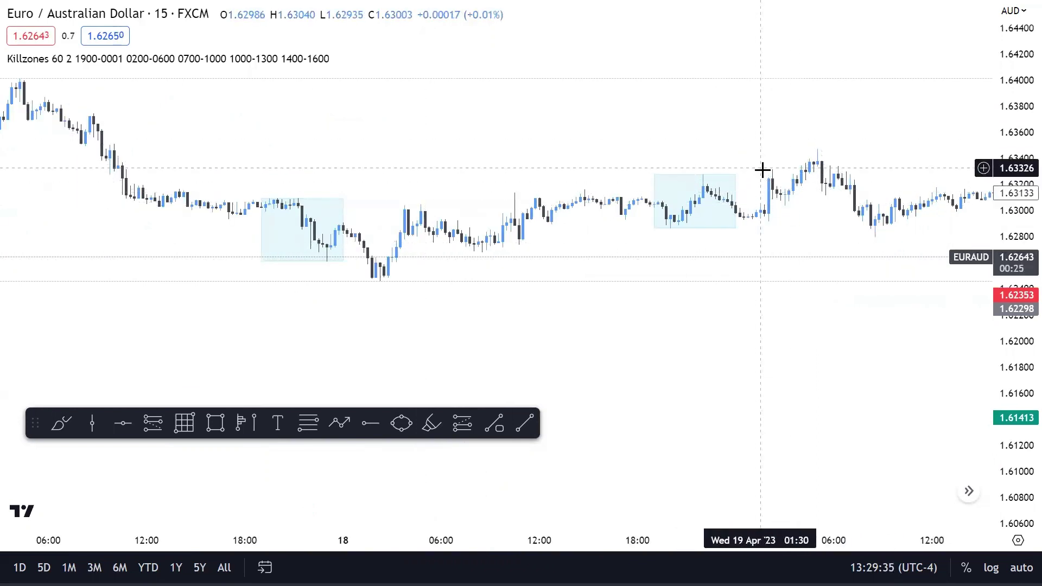
pyautogui.moveTo(1020, 311); pyautogui.dragTo(1017, 3)
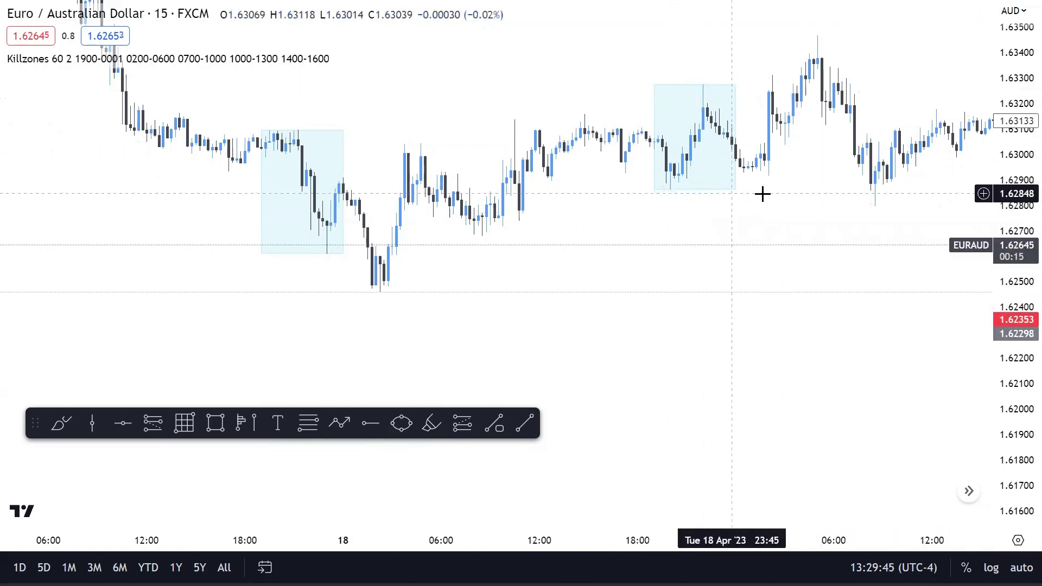
pyautogui.moveTo(888, 193); pyautogui.dragTo(554, 295)
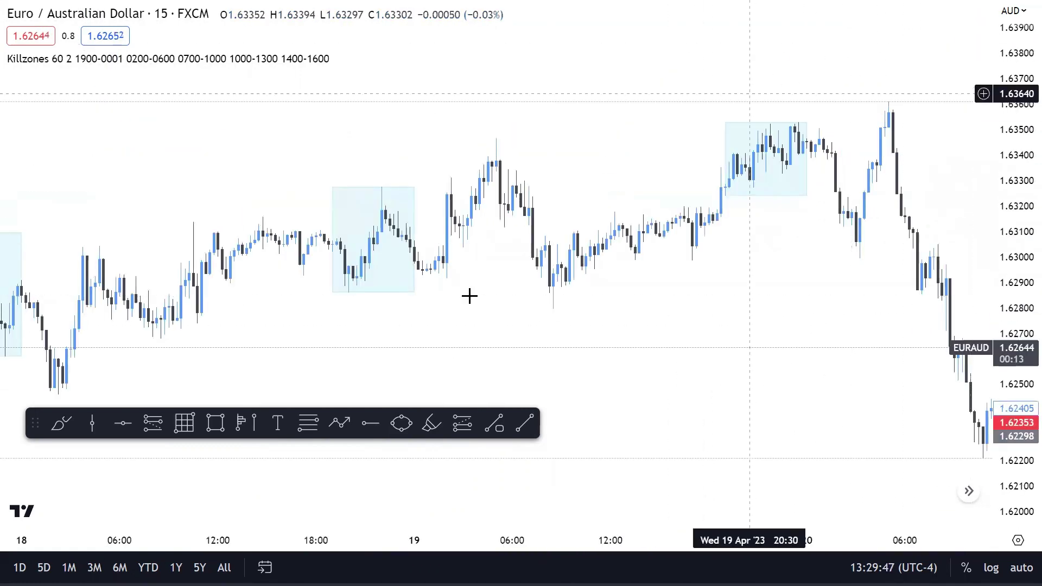
pyautogui.moveTo(275, 339); pyautogui.dragTo(955, 226)
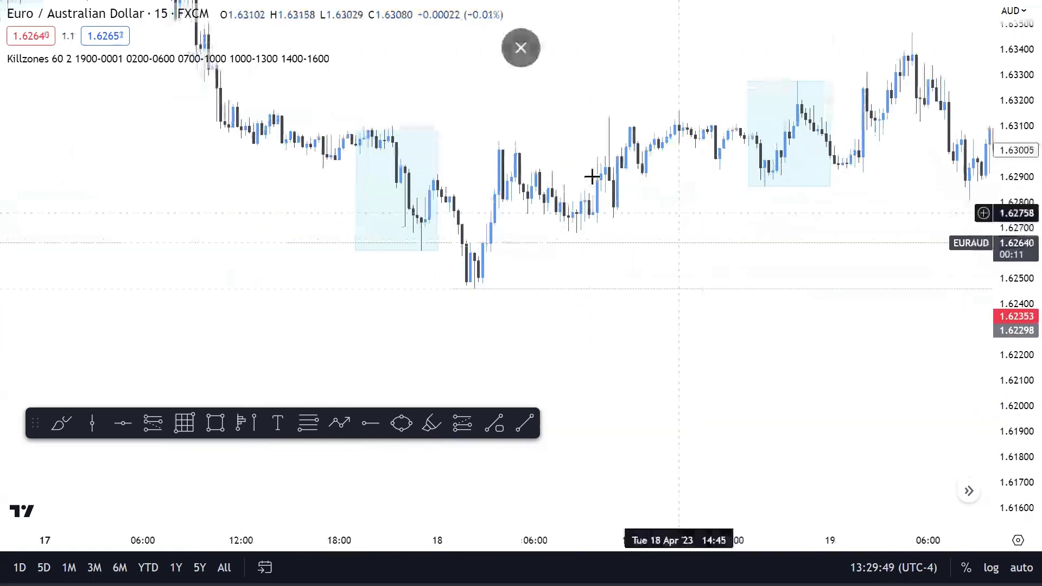
# Step: Draw a horizontal liquidity line at the 17 April killzone low
pyautogui.click(524, 424)
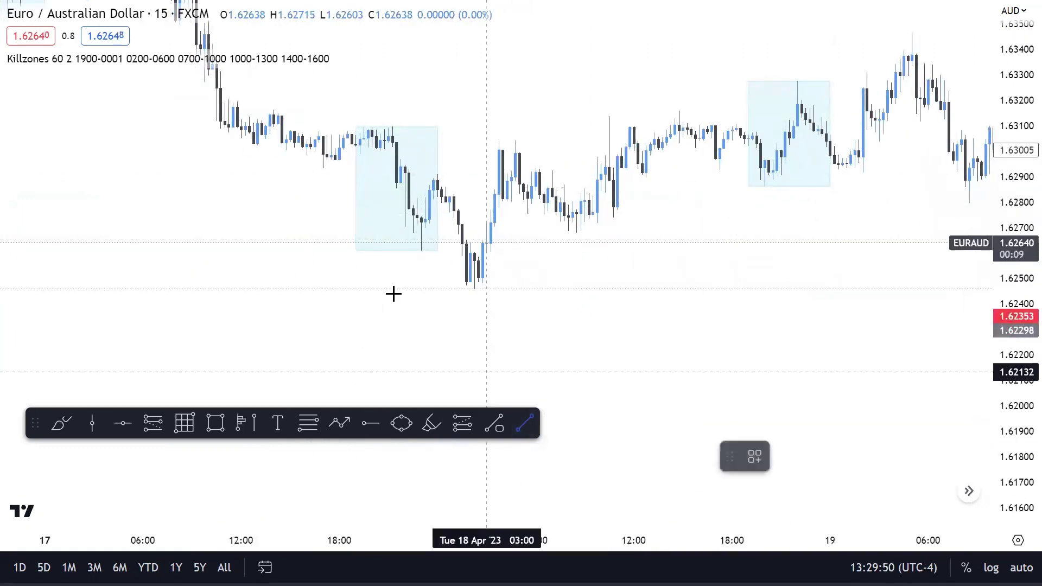
pyautogui.click(313, 249)
pyautogui.click(474, 249)
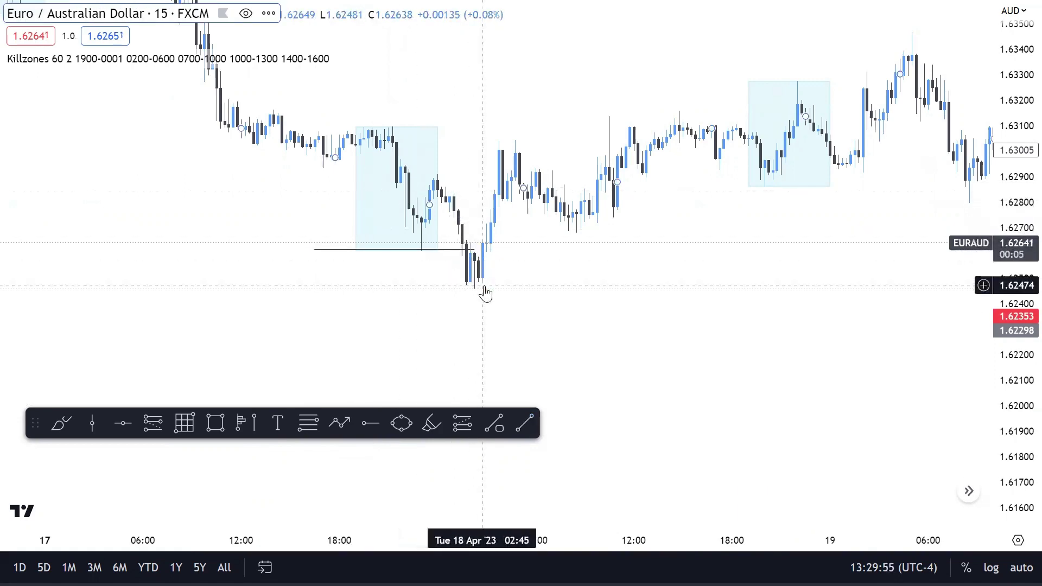
# Step: Measure the span between two equal highs around 12–17 April, then return to 10–13 April
pyautogui.scroll(-5, 312, 194)
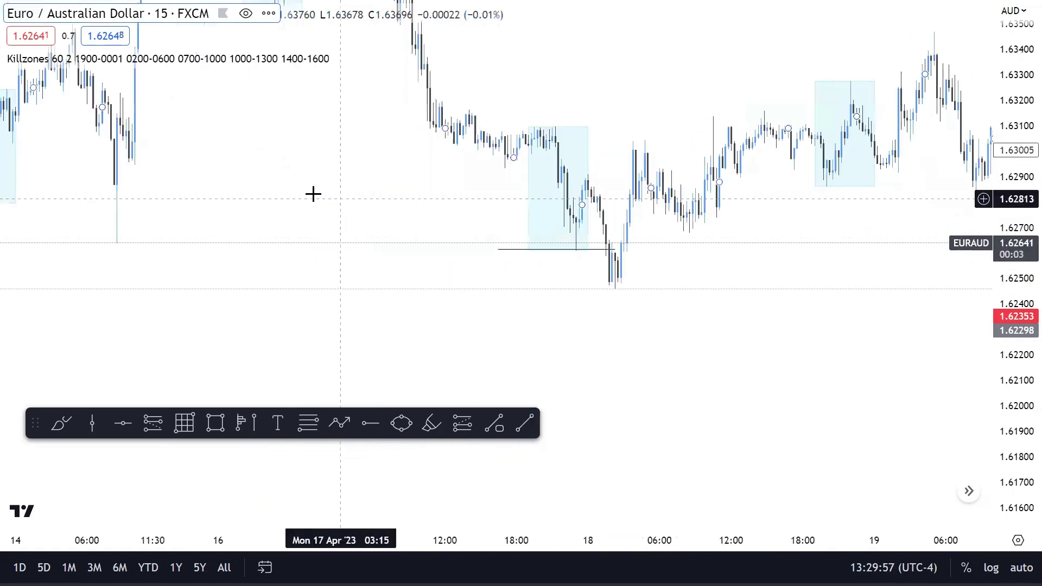
pyautogui.scroll(-3, 462, 146)
pyautogui.moveTo(563, 108); pyautogui.dragTo(531, 295)
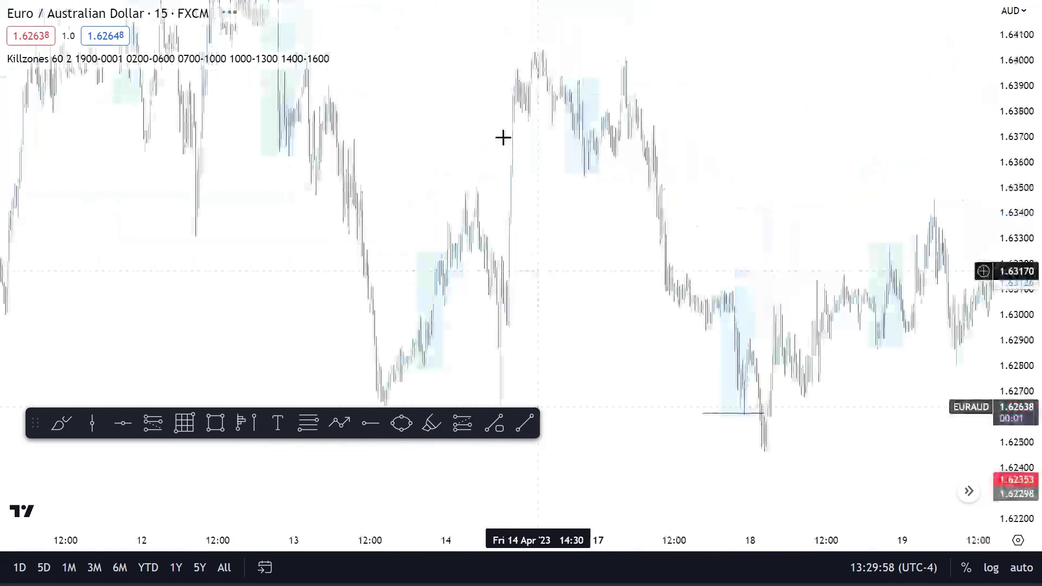
pyautogui.scroll(4, 477, 116)
pyautogui.scroll(3, 445, 126)
pyautogui.moveTo(396, 158); pyautogui.dragTo(923, 267)
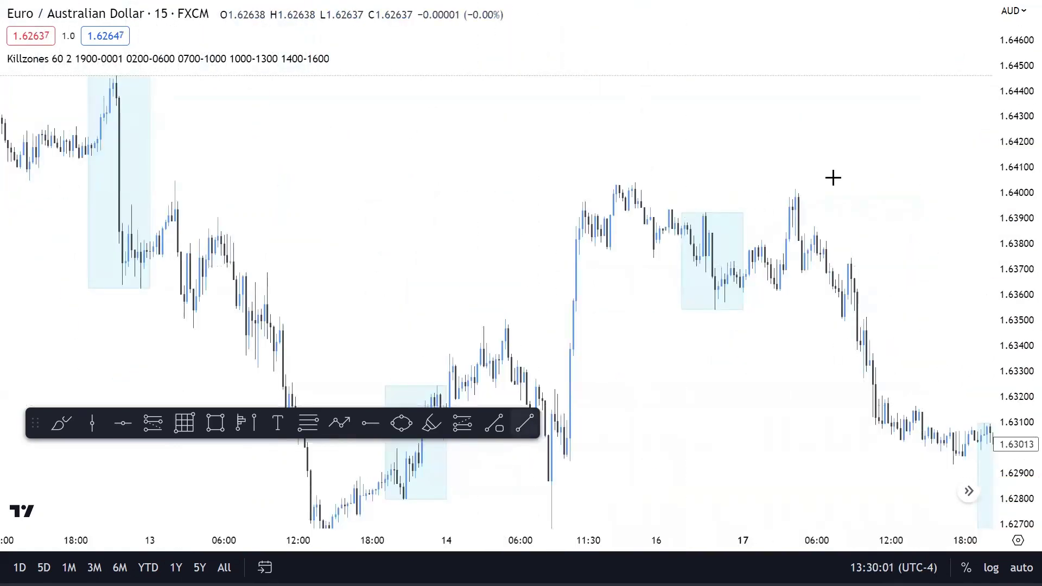
pyautogui.keyDown('shift'); pyautogui.click(677, 211); pyautogui.keyUp('shift')
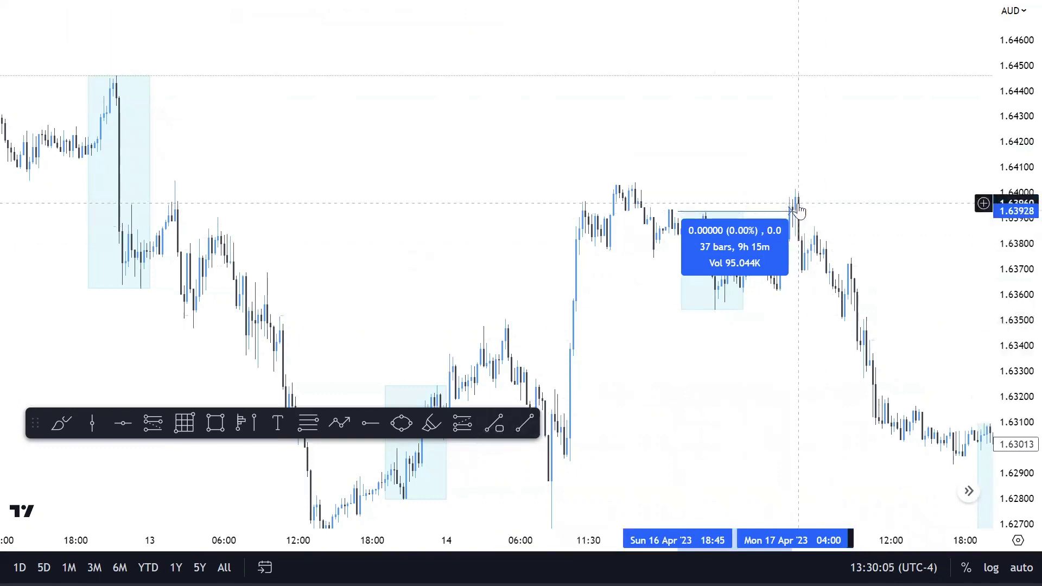
pyautogui.click(796, 207)
pyautogui.moveTo(243, 282); pyautogui.dragTo(673, 265)
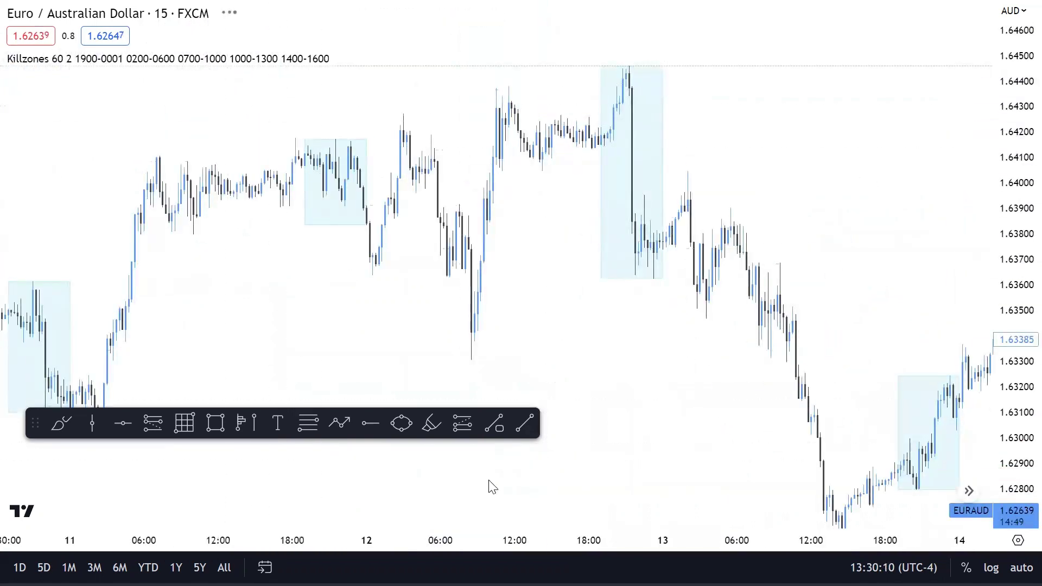
# Step: Draw a liquidity line near 1.6416 from the 11 April killzone high into early 12 April
pyautogui.click(525, 424)
pyautogui.click(398, 140)
pyautogui.click(382, 168)
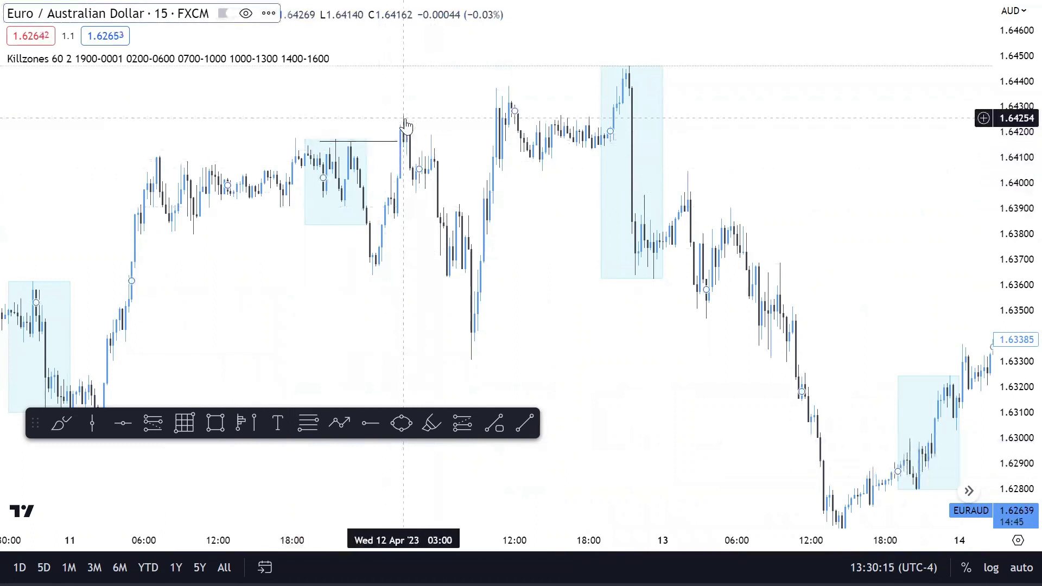
pyautogui.click(518, 423)
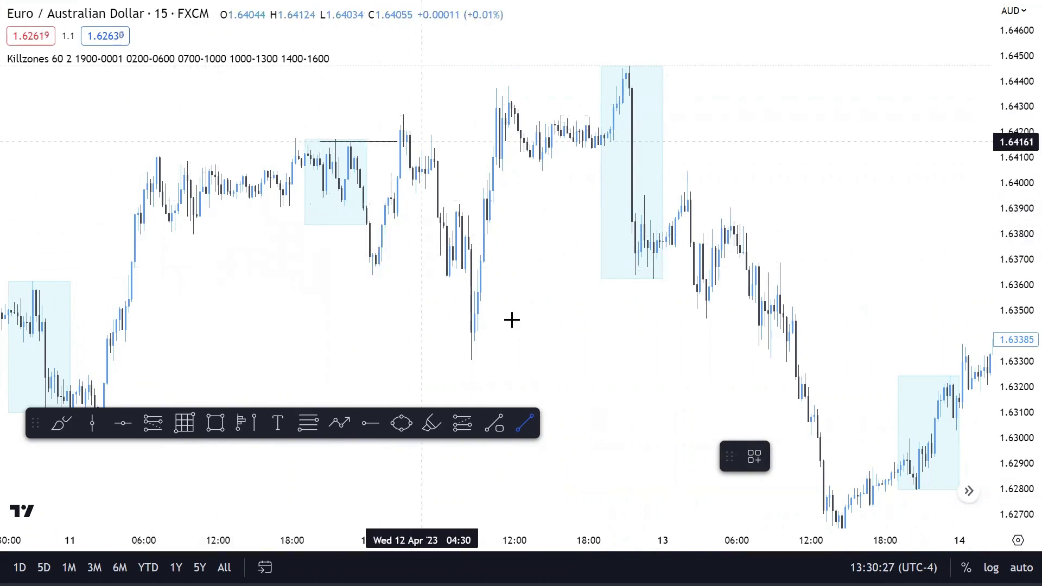
# Step: Draw a horizontal line near 1.6309 at the 10 April evening killzone low
pyautogui.press('Escape')
pyautogui.moveTo(84, 323); pyautogui.dragTo(376, 128)
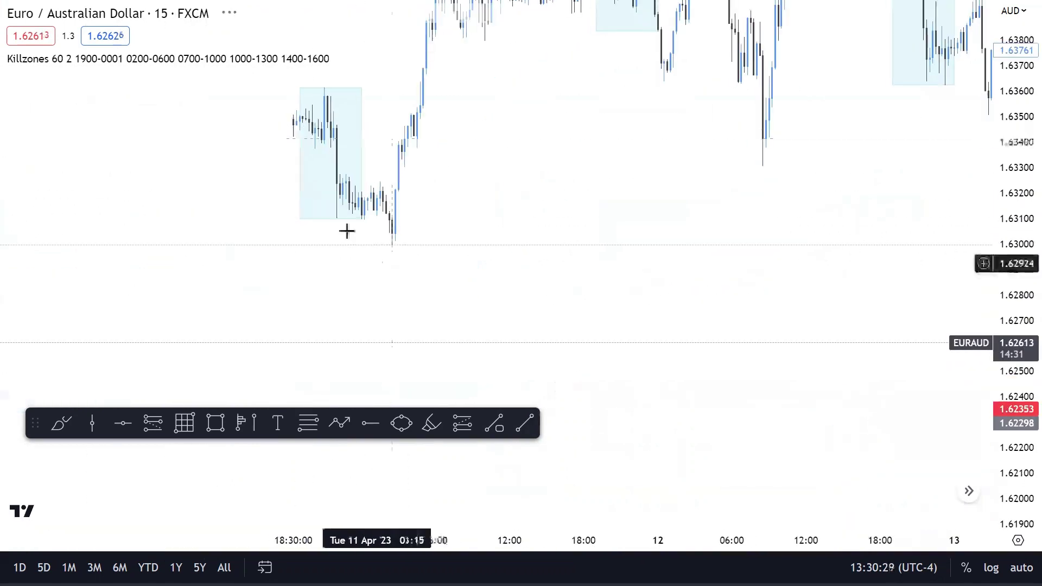
pyautogui.click(522, 425)
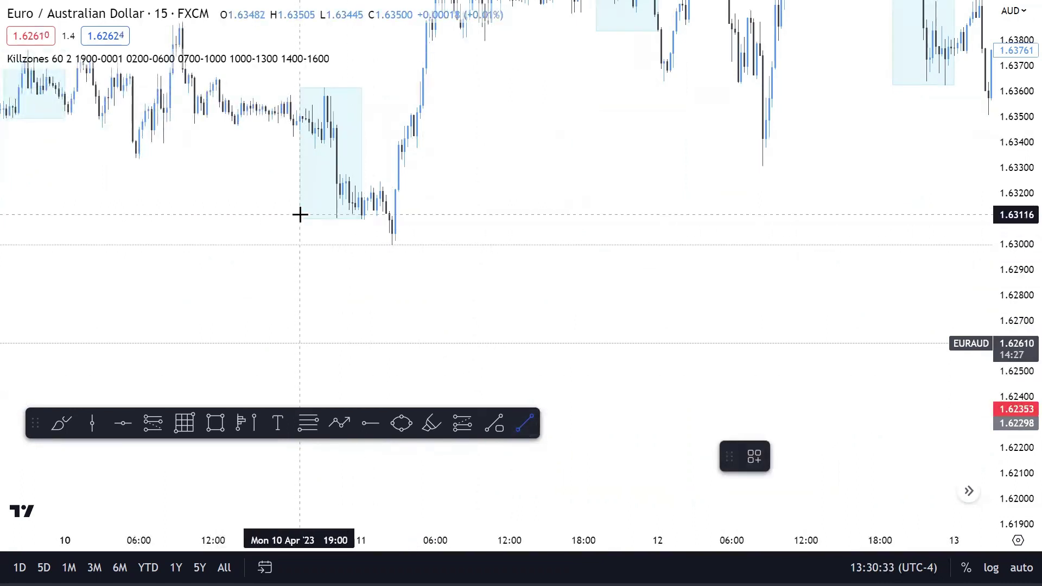
pyautogui.click(402, 221)
# Step: Pan the chart from 6–11 April forward to 11–13 April and compress the price scale
pyautogui.moveTo(479, 186); pyautogui.dragTo(515, 383)
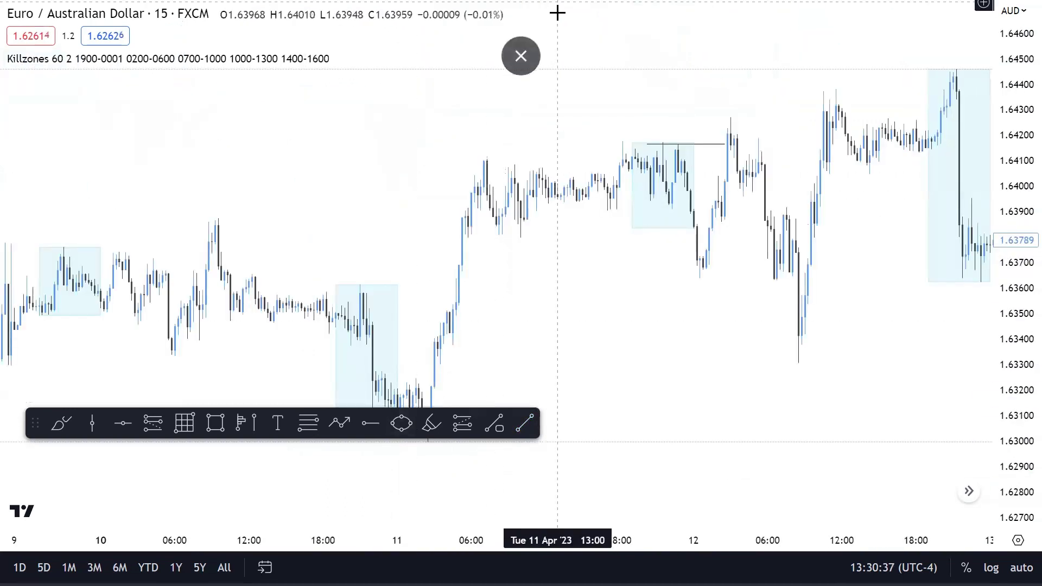
pyautogui.moveTo(236, 237); pyautogui.dragTo(577, 170)
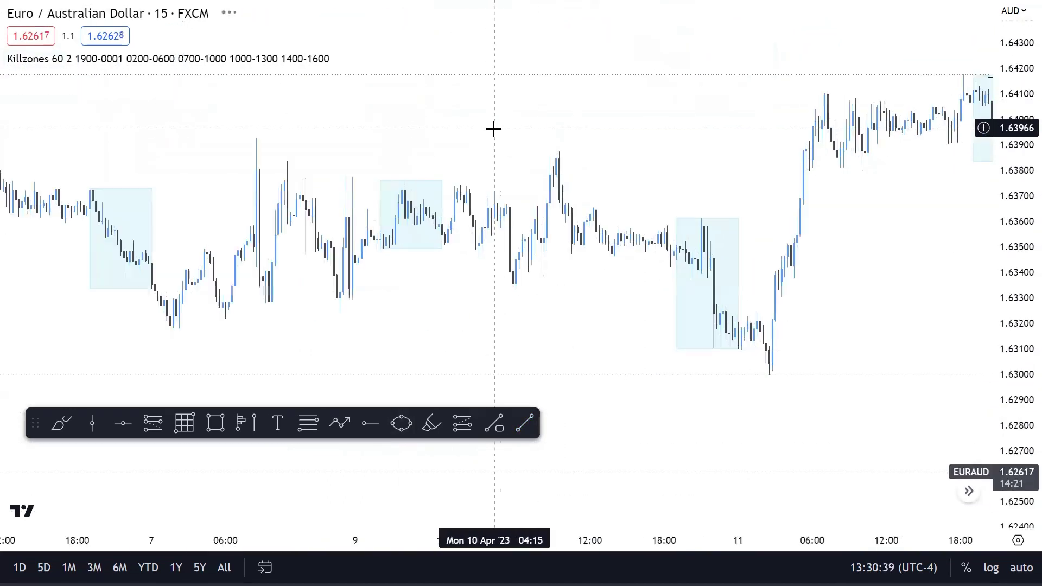
pyautogui.scroll(-4, 493, 129)
pyautogui.moveTo(801, 163); pyautogui.dragTo(775, 42)
pyautogui.moveTo(845, 105); pyautogui.dragTo(324, 163)
pyautogui.scroll(-2, 851, 209)
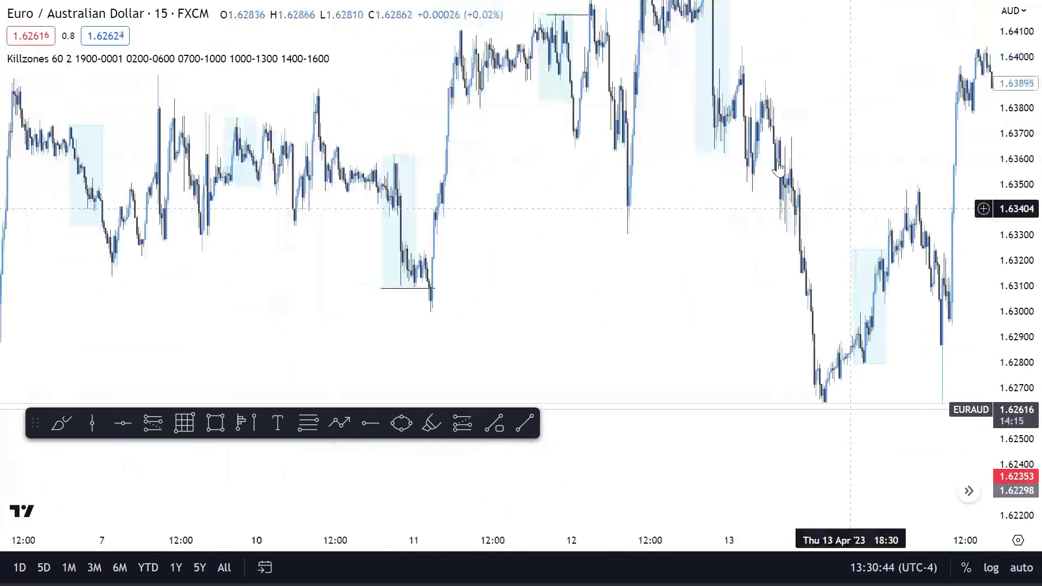
pyautogui.moveTo(771, 162); pyautogui.dragTo(562, 197)
pyautogui.moveTo(1020, 72); pyautogui.dragTo(1019, 205)
pyautogui.scroll(1, 628, 219)
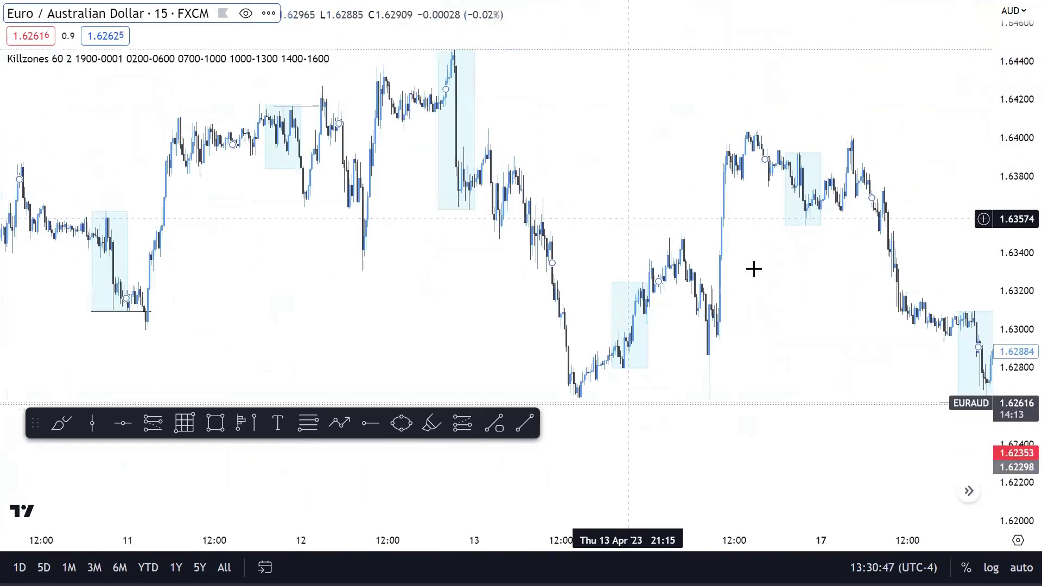
pyautogui.scroll(3, 767, 268)
# Step: Bring 17–19 April into view, stretching the price scale
pyautogui.moveTo(827, 242); pyautogui.dragTo(493, 73)
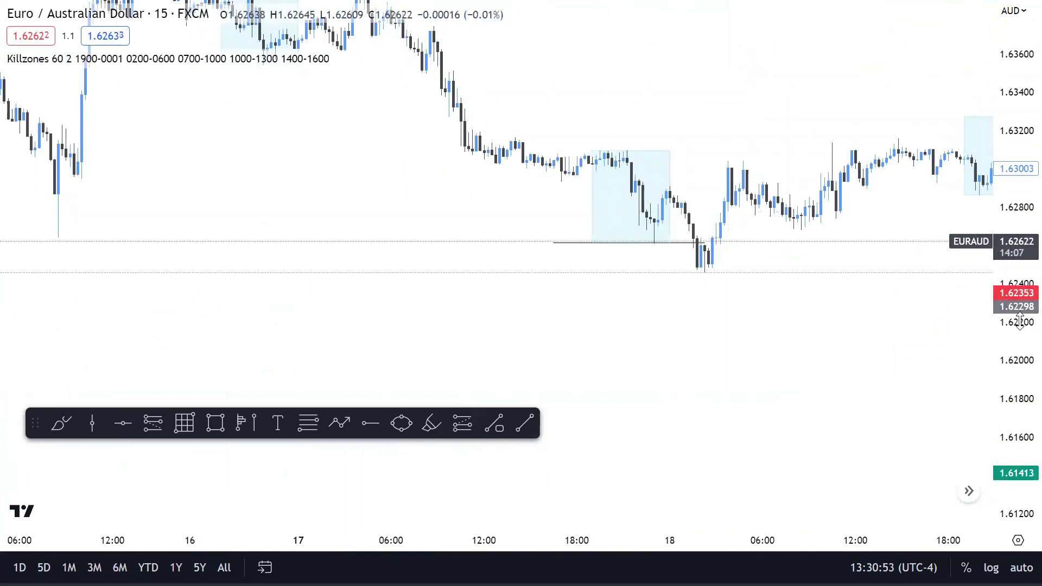
pyautogui.moveTo(1020, 321); pyautogui.dragTo(1014, 7)
pyautogui.moveTo(717, 85); pyautogui.dragTo(661, 209)
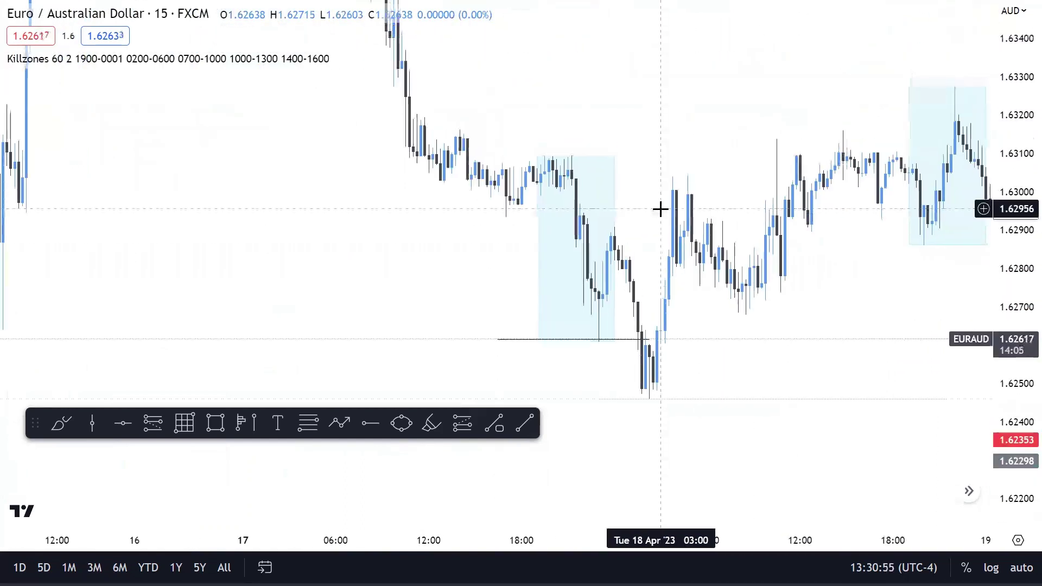
pyautogui.moveTo(737, 179); pyautogui.dragTo(433, 93)
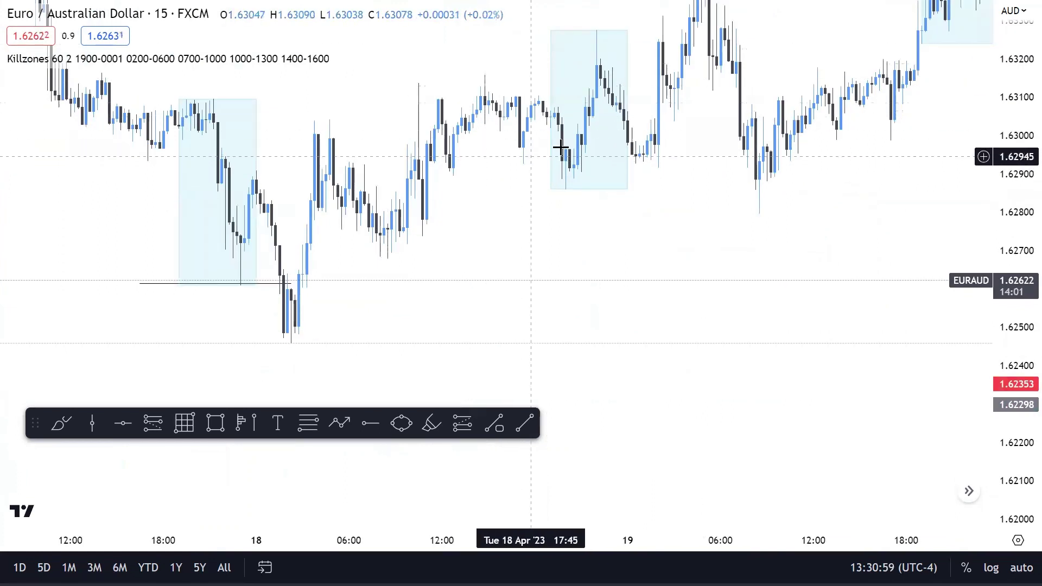
pyautogui.moveTo(704, 109); pyautogui.dragTo(704, 182)
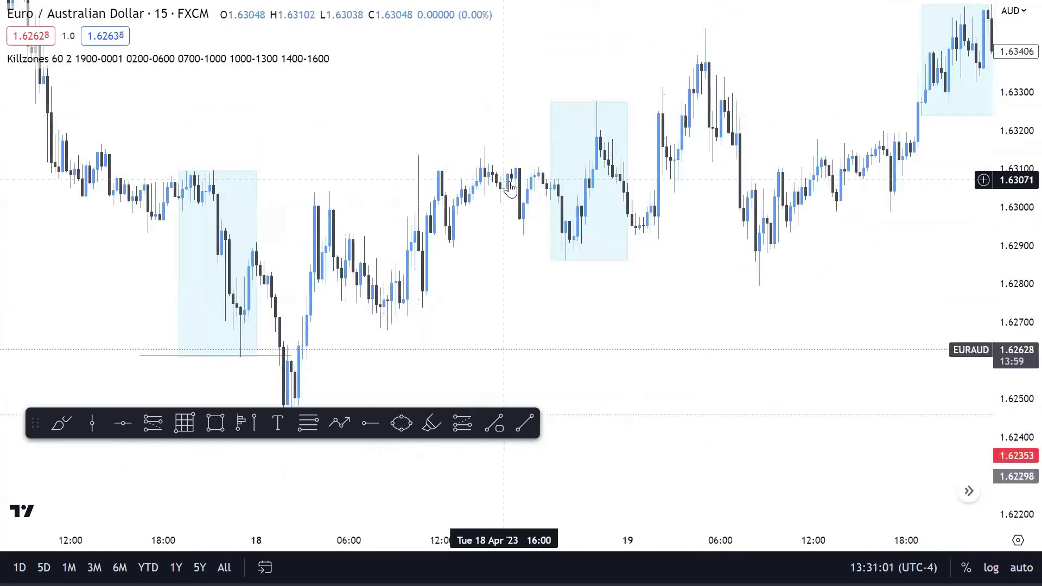
pyautogui.moveTo(608, 203); pyautogui.dragTo(458, 203)
pyautogui.scroll(1, 445, 203)
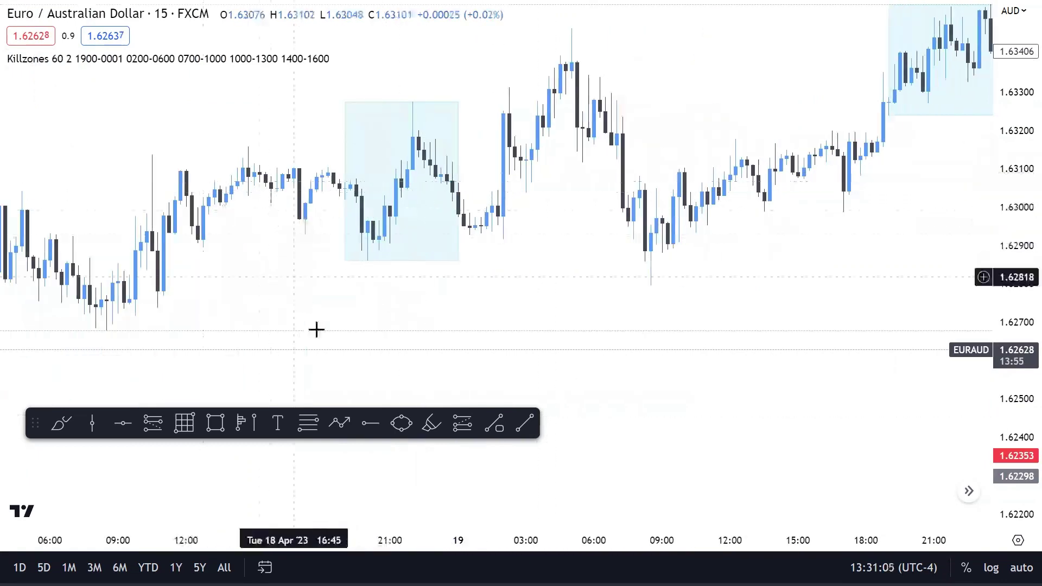
# Step: Draw a liquidity line at the 18 April killzone low around 1.62922
pyautogui.click(525, 421)
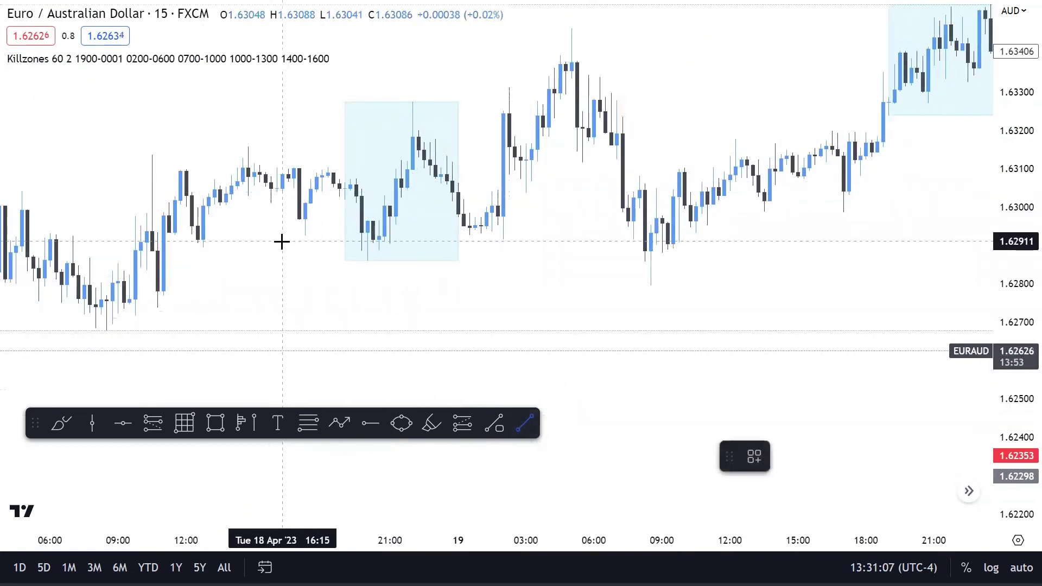
pyautogui.click(394, 259)
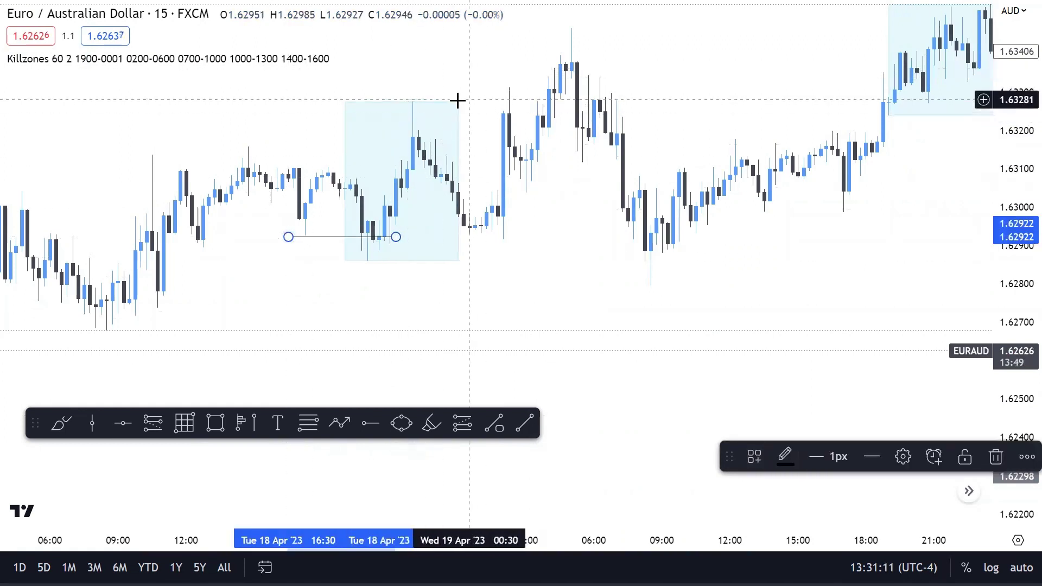
pyautogui.click(582, 346)
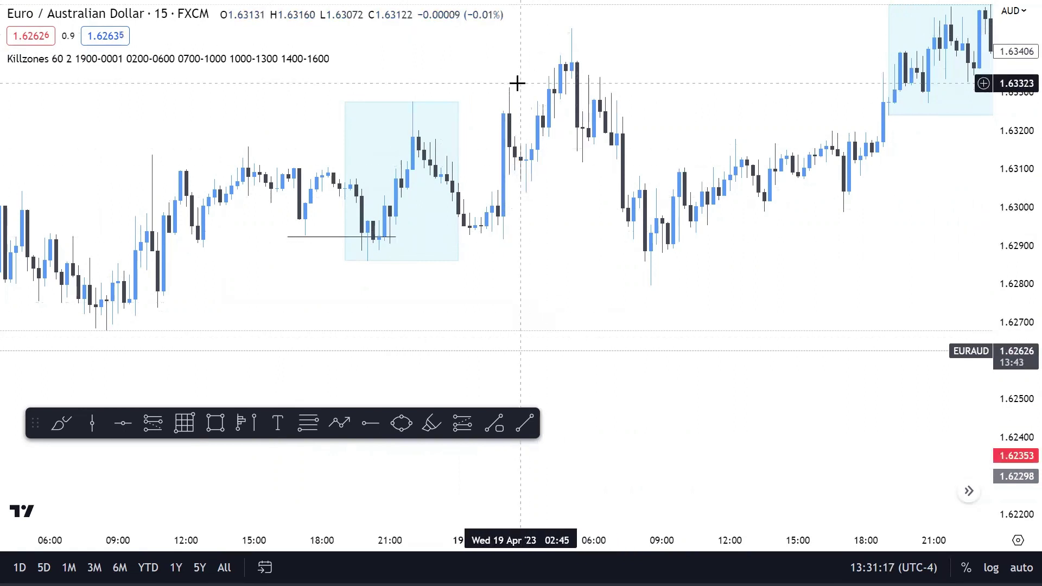
pyautogui.moveTo(579, 156); pyautogui.dragTo(226, 242)
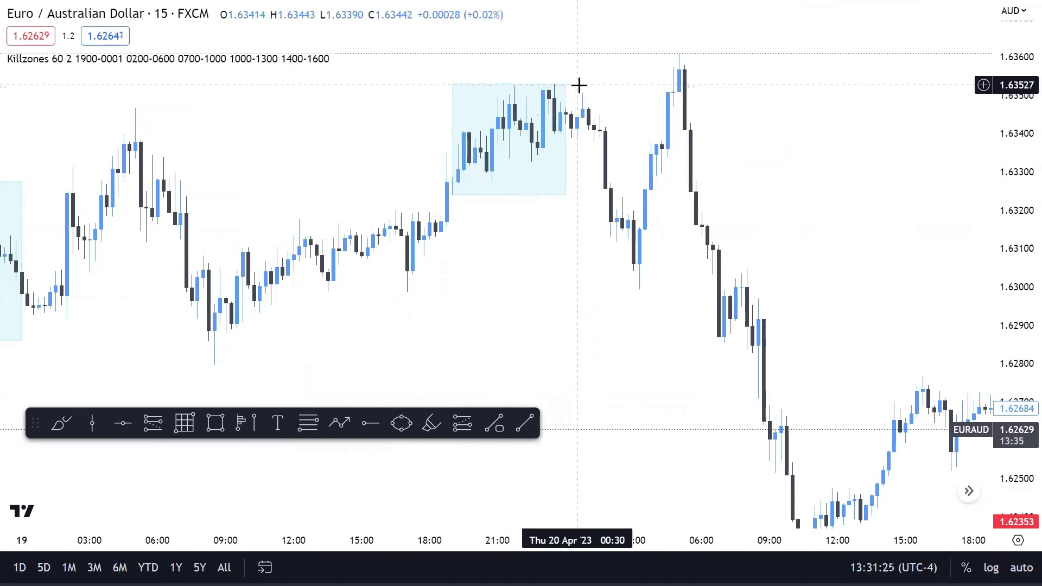
# Step: Measure the 20 April rally of 0.00505 (0.31%) over 10 bars
pyautogui.keyDown('shift'); pyautogui.click(634, 255); pyautogui.keyUp('shift')
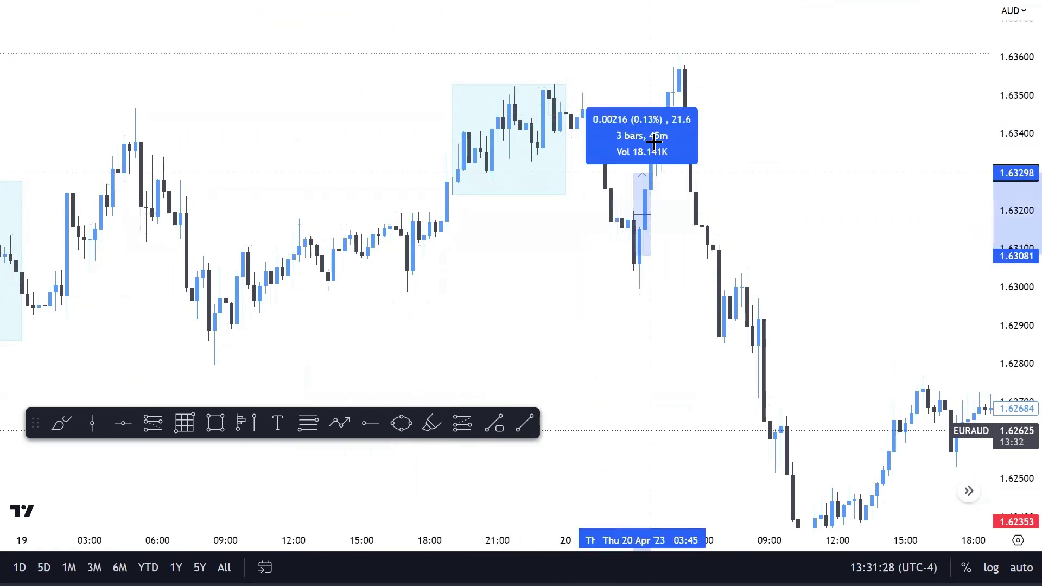
pyautogui.click(693, 63)
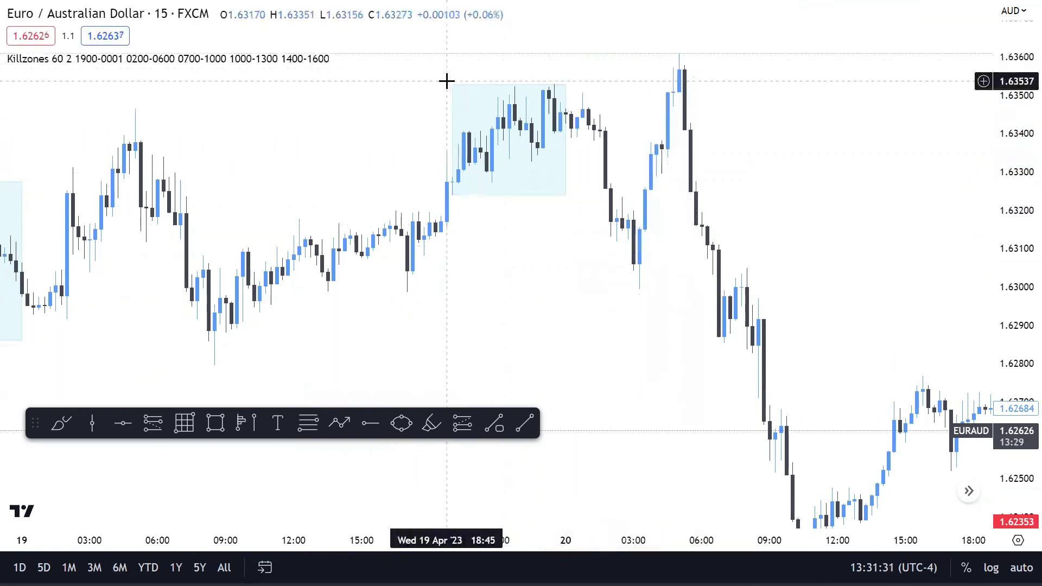
pyautogui.scroll(-1, 735, 133)
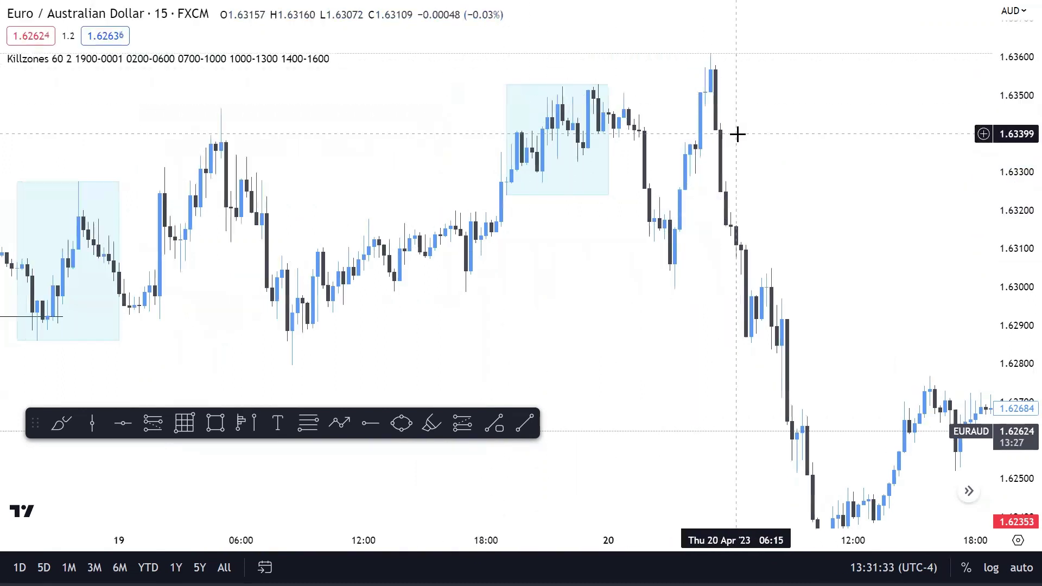
pyautogui.scroll(-3, 641, 220)
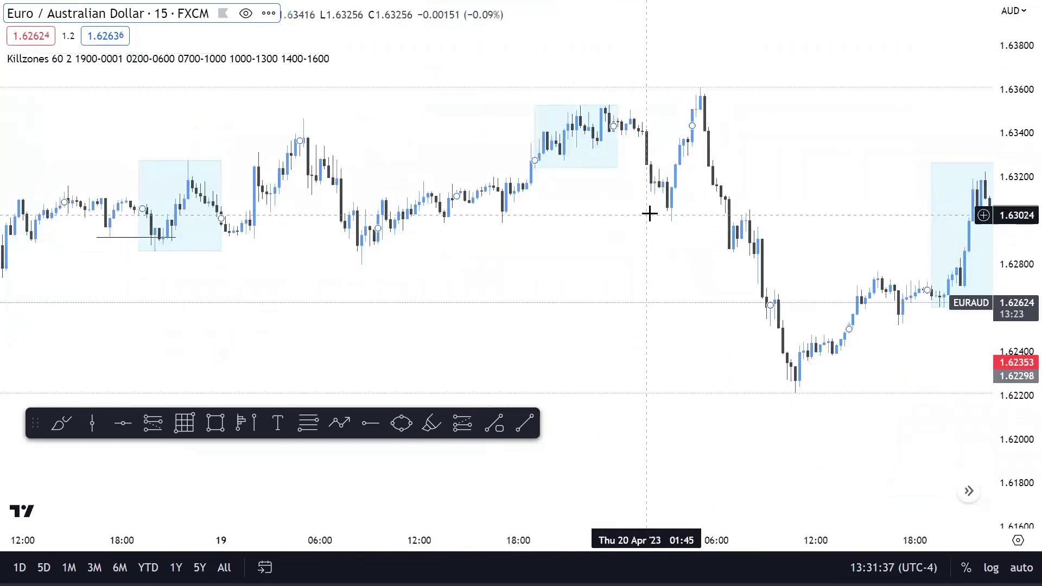
pyautogui.moveTo(741, 150); pyautogui.dragTo(463, 92)
# Step: Pan the chart back through 17–20 April to 13–14 April
pyautogui.scroll(-3, 523, 106)
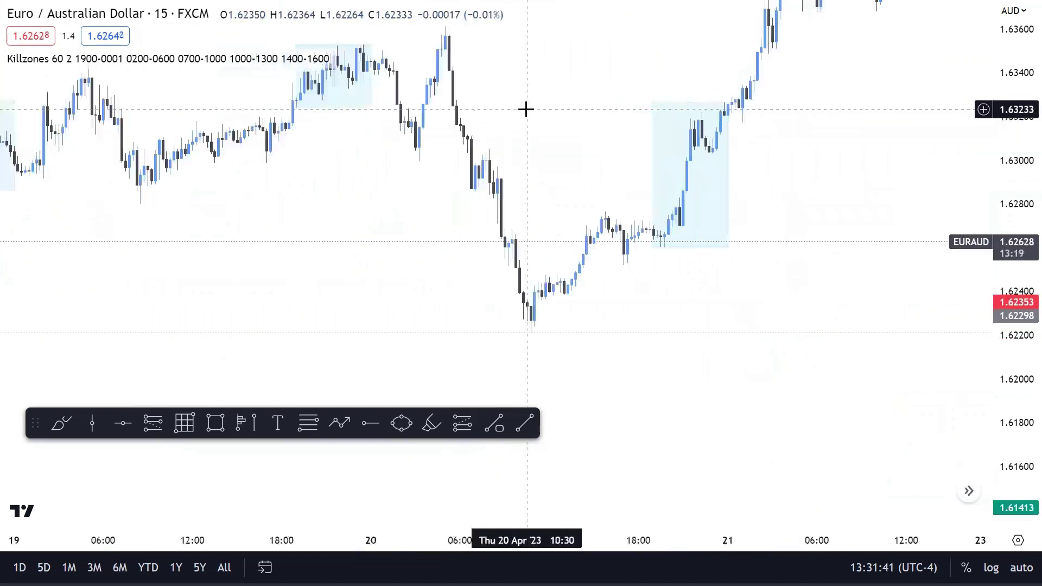
pyautogui.moveTo(275, 163); pyautogui.dragTo(510, 216)
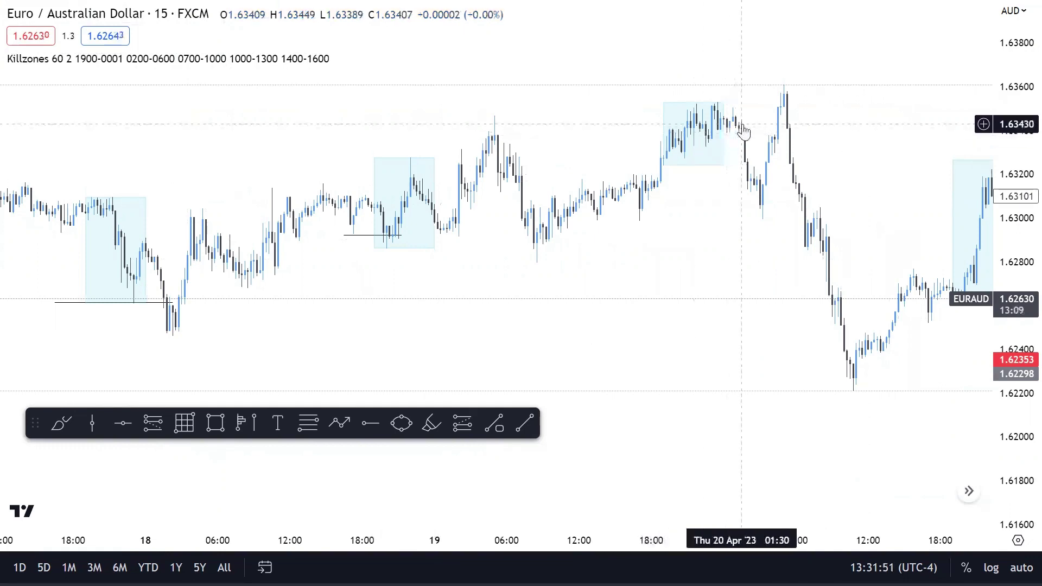
pyautogui.scroll(-3, 814, 198)
pyautogui.moveTo(356, 81); pyautogui.dragTo(568, 191)
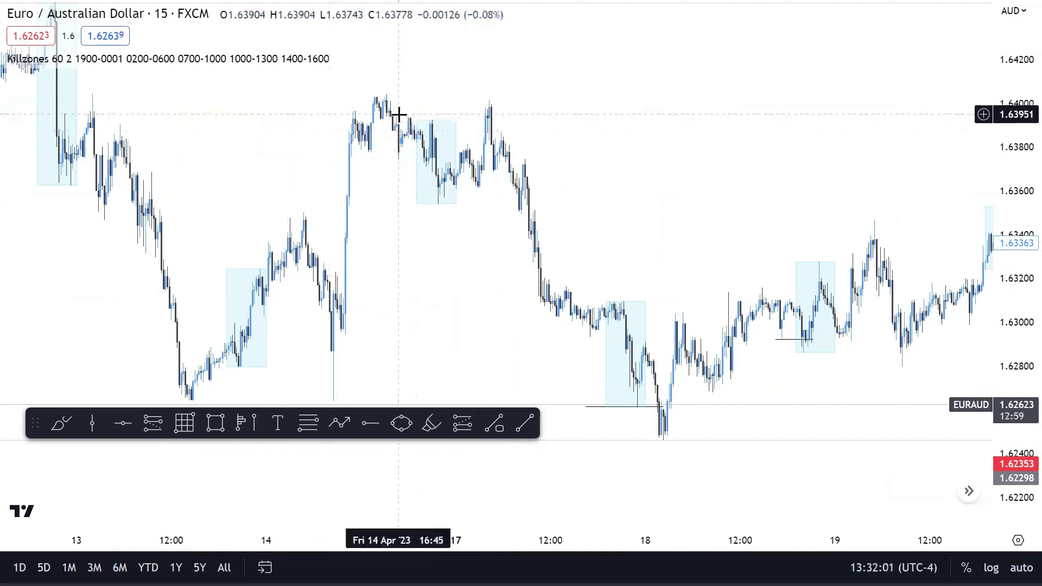
# Step: Measure the −0.00971 (−0.59%) drop over 48 bars from the 17 April killzone high
pyautogui.keyDown('shift'); pyautogui.click(481, 120); pyautogui.keyUp('shift')
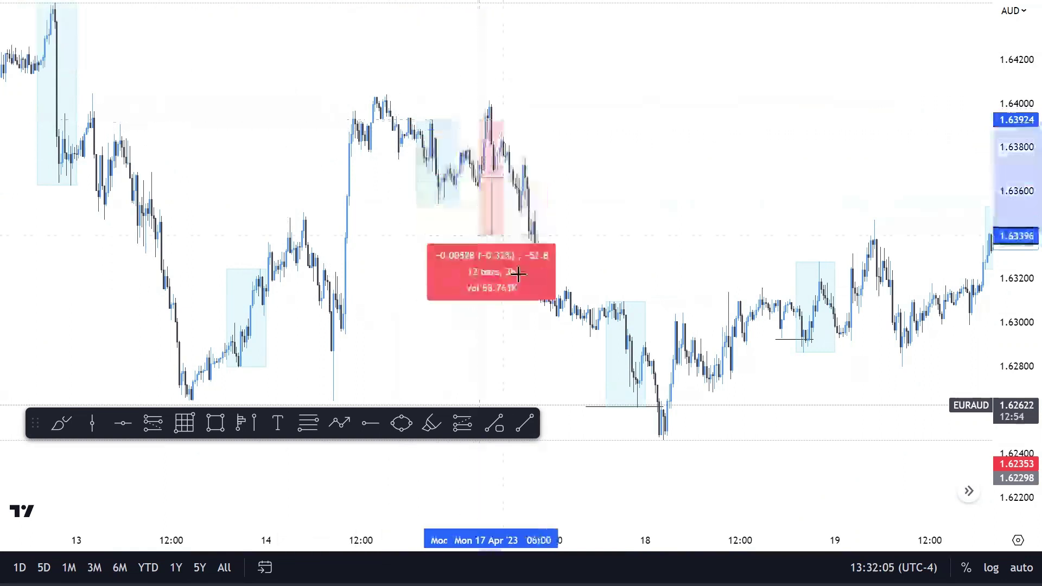
pyautogui.click(574, 333)
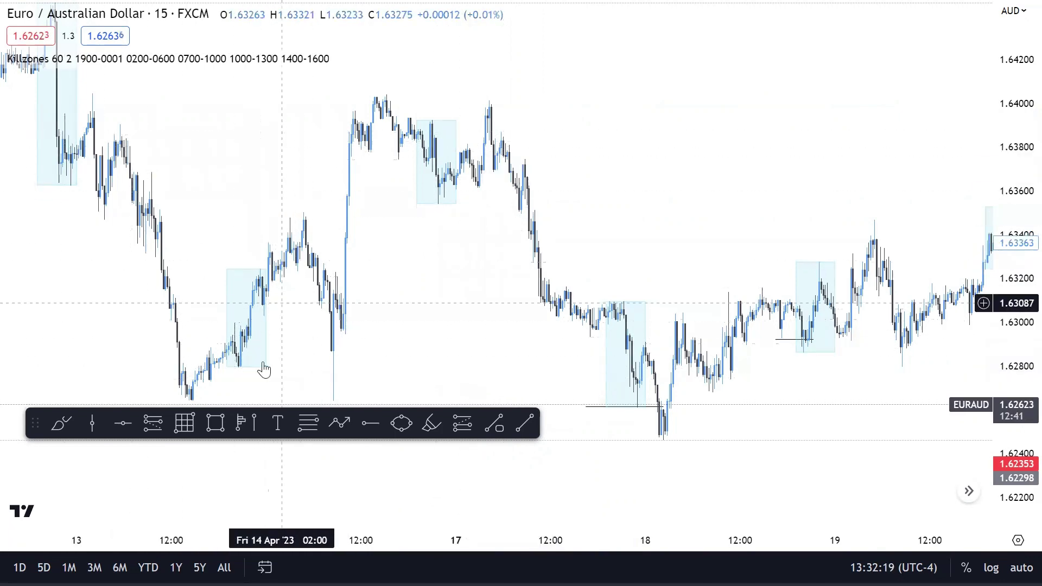
pyautogui.moveTo(270, 349); pyautogui.dragTo(312, 309)
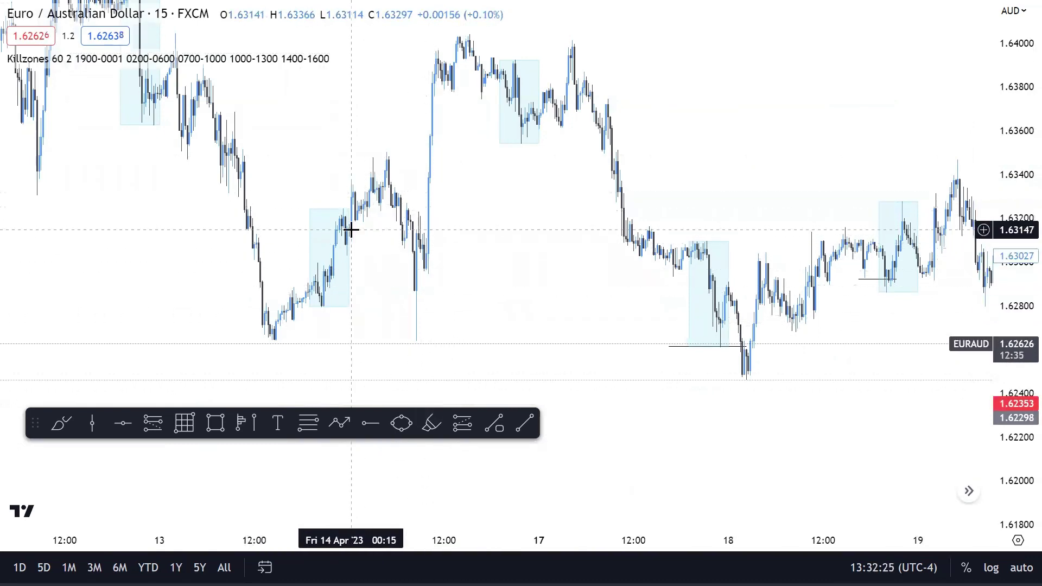
# Step: Pan back to 10–11 April to review the marked killzone lines
pyautogui.scroll(-2, 374, 212)
pyautogui.moveTo(349, 163); pyautogui.dragTo(664, 361)
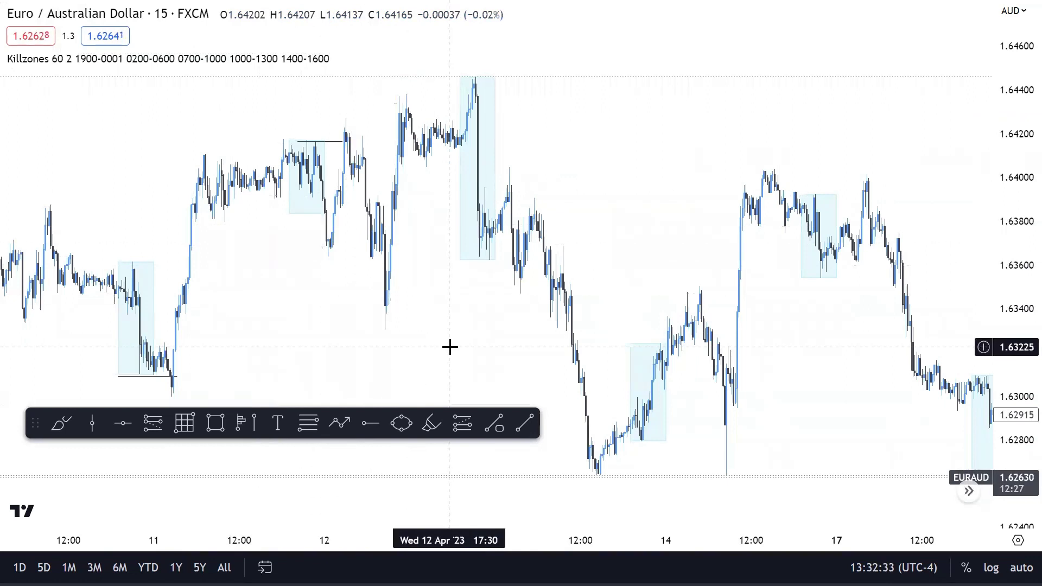
pyautogui.moveTo(234, 272); pyautogui.dragTo(359, 229)
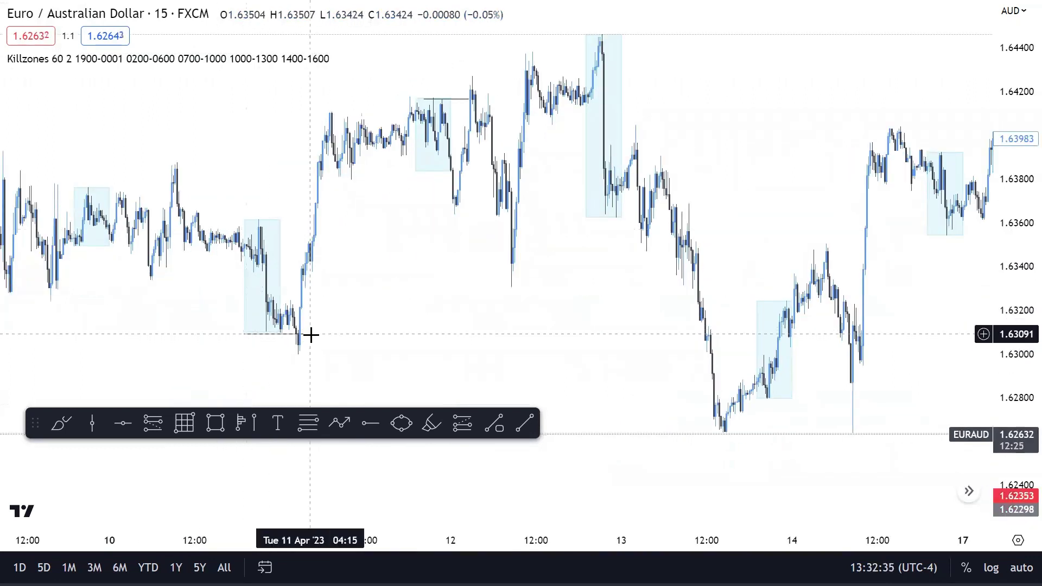
pyautogui.moveTo(436, 12)
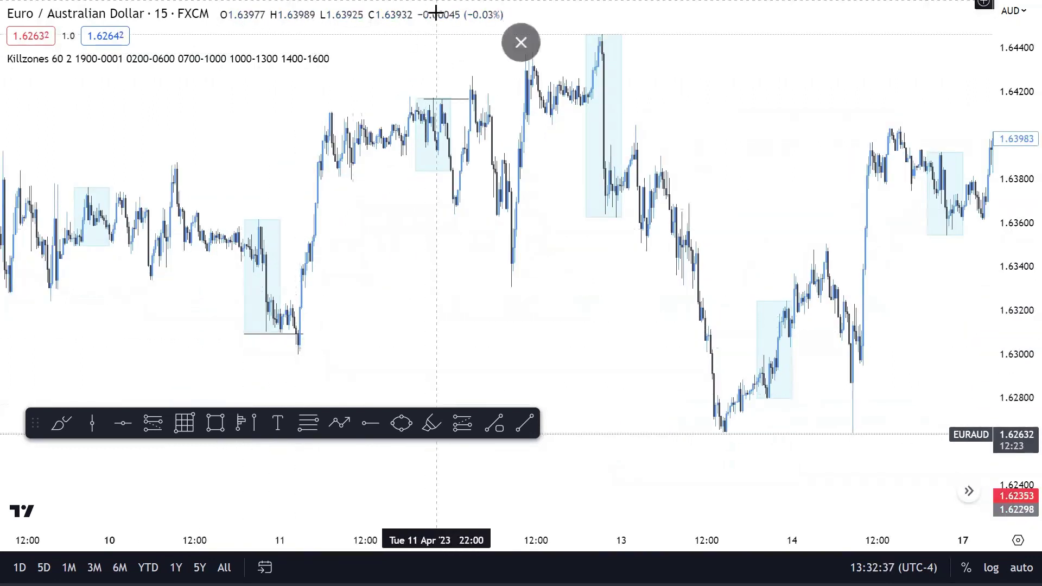
pyautogui.scroll(-5, 128, 205)
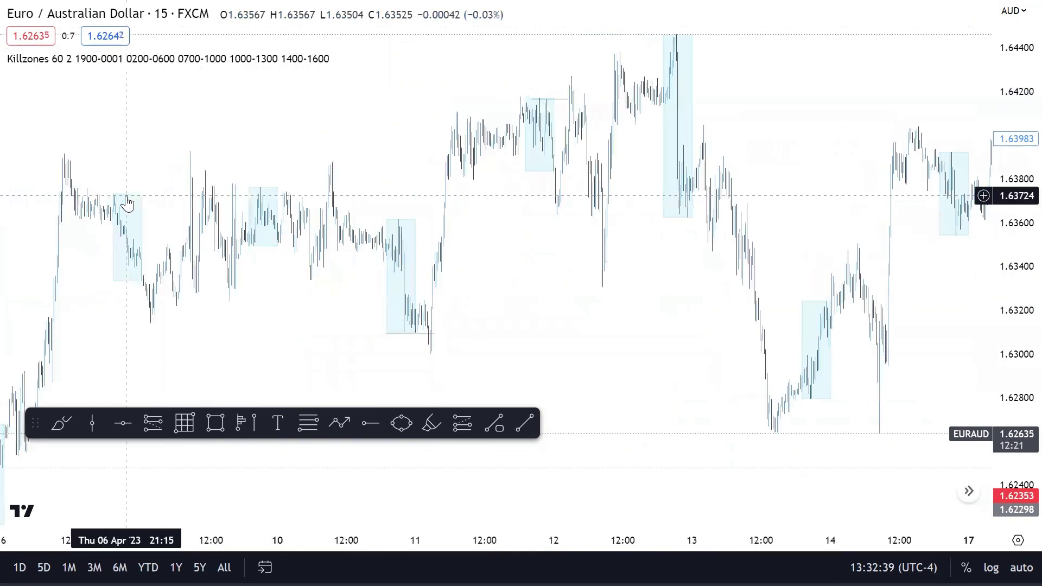
pyautogui.scroll(-2, 125, 196)
pyautogui.scroll(8, 128, 185)
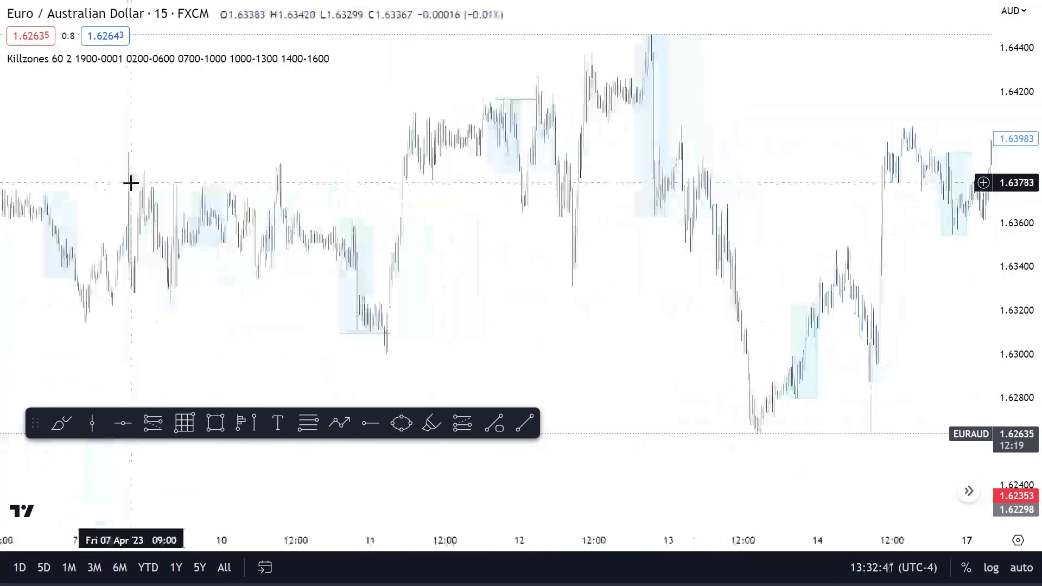
# Step: Move forward through 13–19 April to bring 18–21 April into view
pyautogui.moveTo(728, 205); pyautogui.dragTo(363, 81)
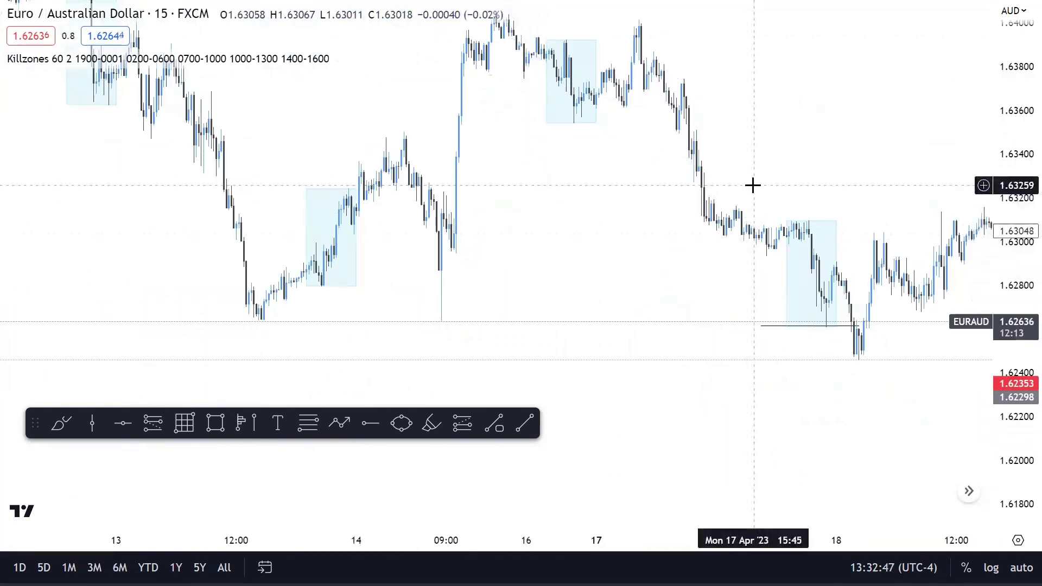
pyautogui.moveTo(733, 187); pyautogui.dragTo(450, 142)
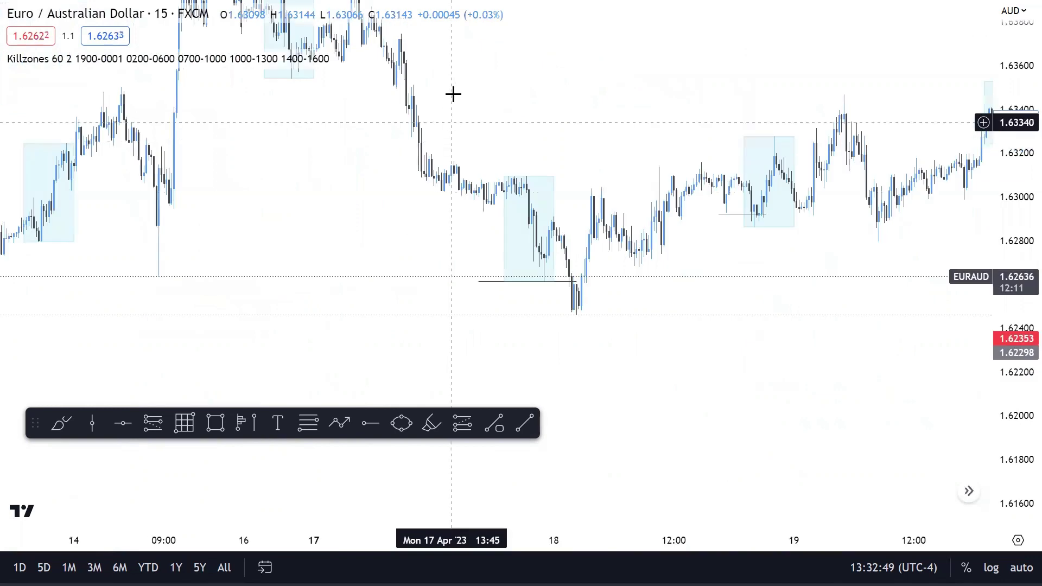
pyautogui.scroll(-2, 489, 140)
pyautogui.moveTo(593, 127); pyautogui.dragTo(610, 193)
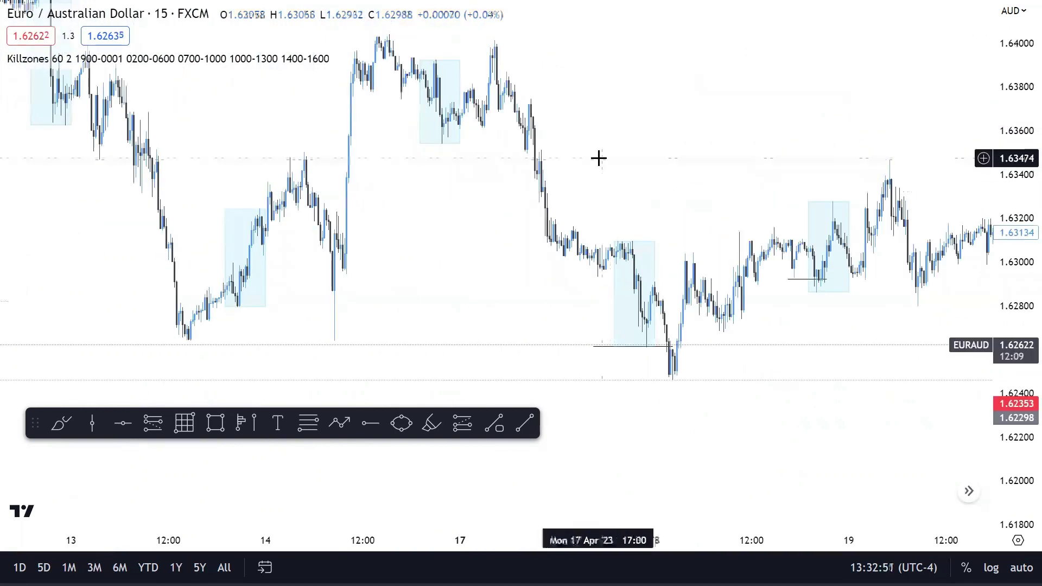
pyautogui.scroll(1, 598, 158)
pyautogui.scroll(1, 599, 157)
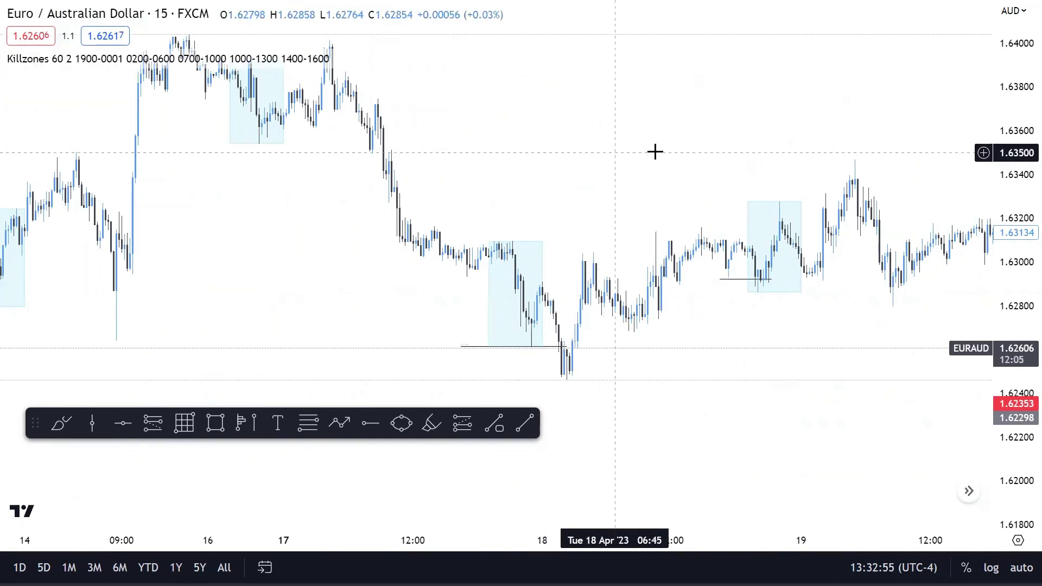
pyautogui.moveTo(714, 133); pyautogui.dragTo(251, 80)
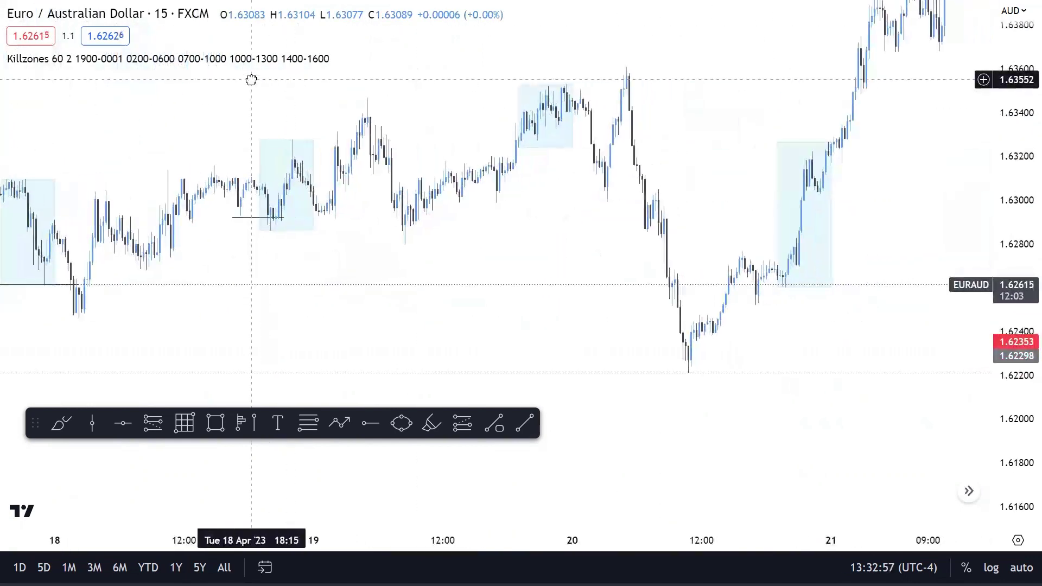